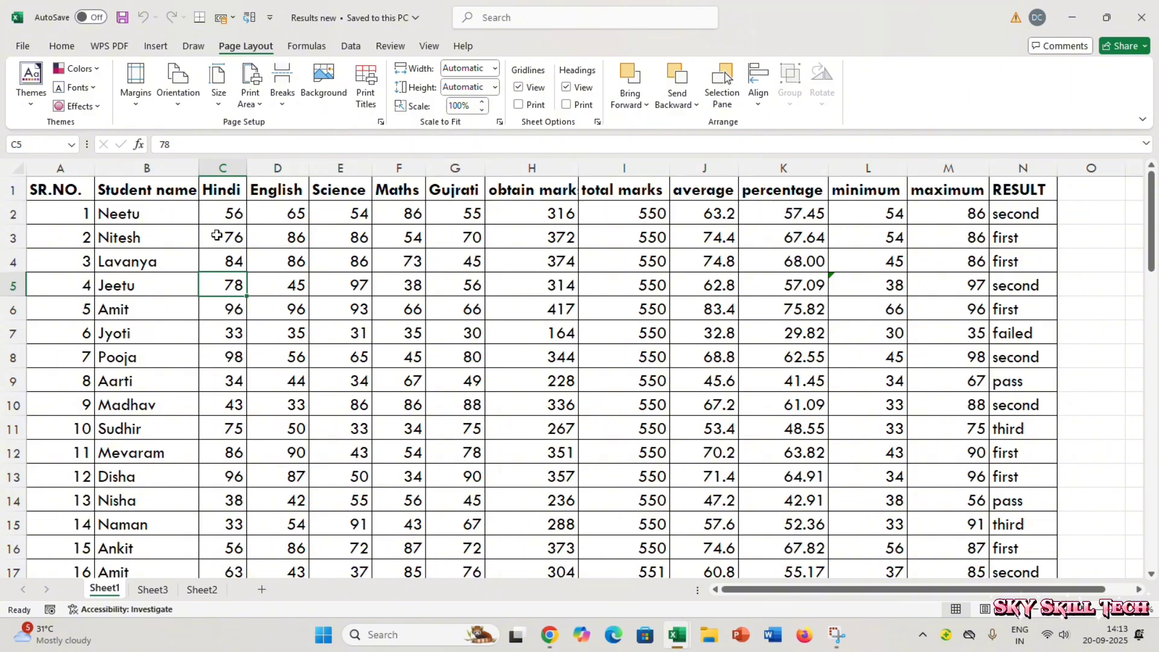
# Apply the Check Cell style to the header row, A1:N1.
pyautogui.click(222, 307)
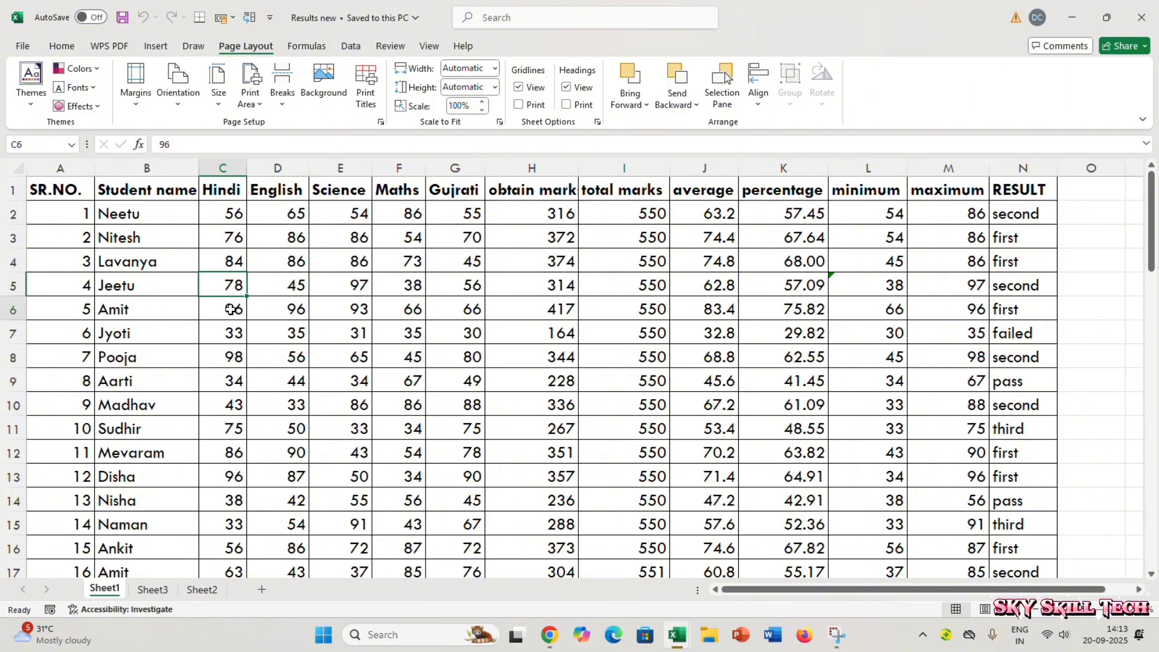
pyautogui.click(61, 46)
pyautogui.press('Right')
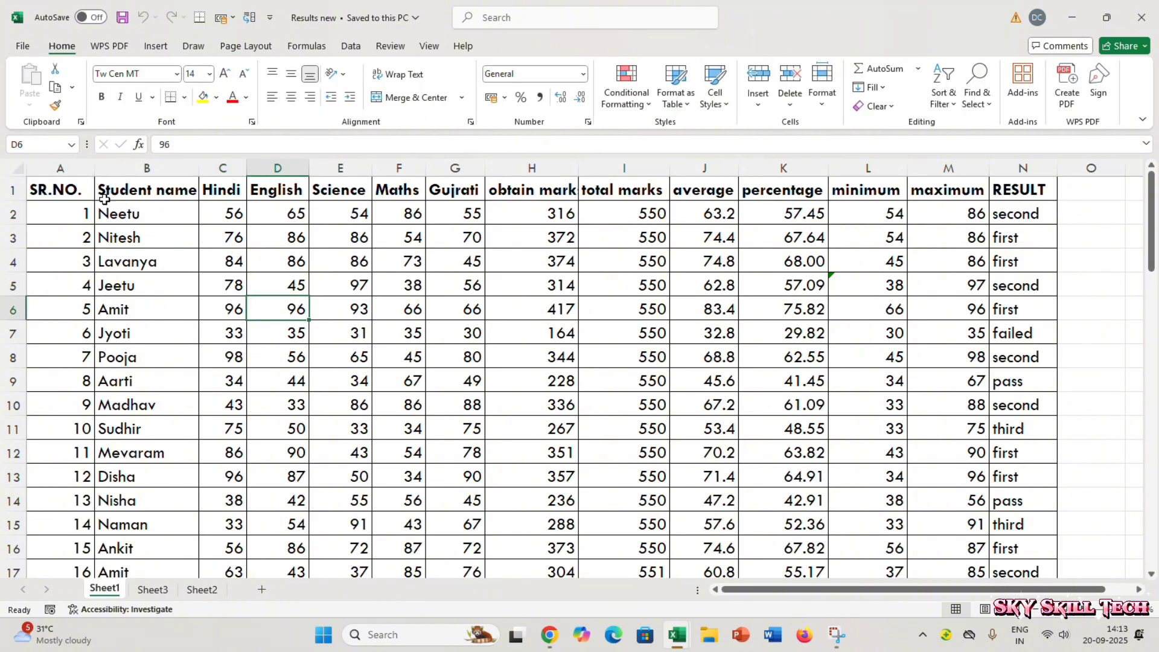
pyautogui.click(102, 309)
pyautogui.moveTo(52, 193); pyautogui.dragTo(1021, 184)
pyautogui.click(715, 90)
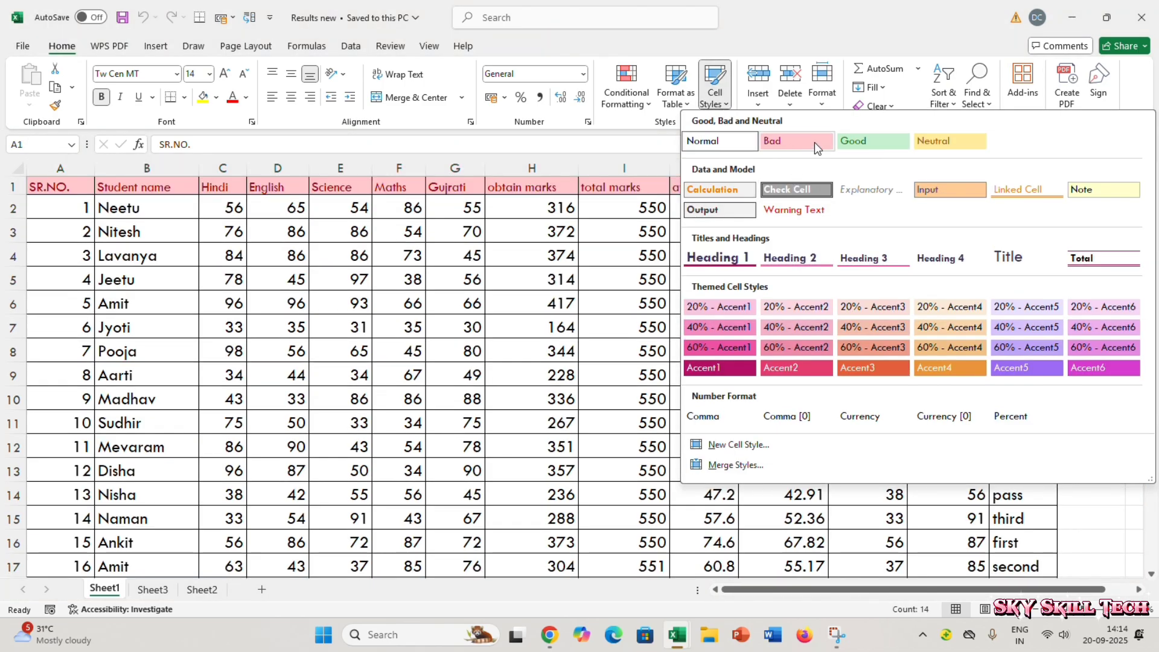
pyautogui.click(791, 189)
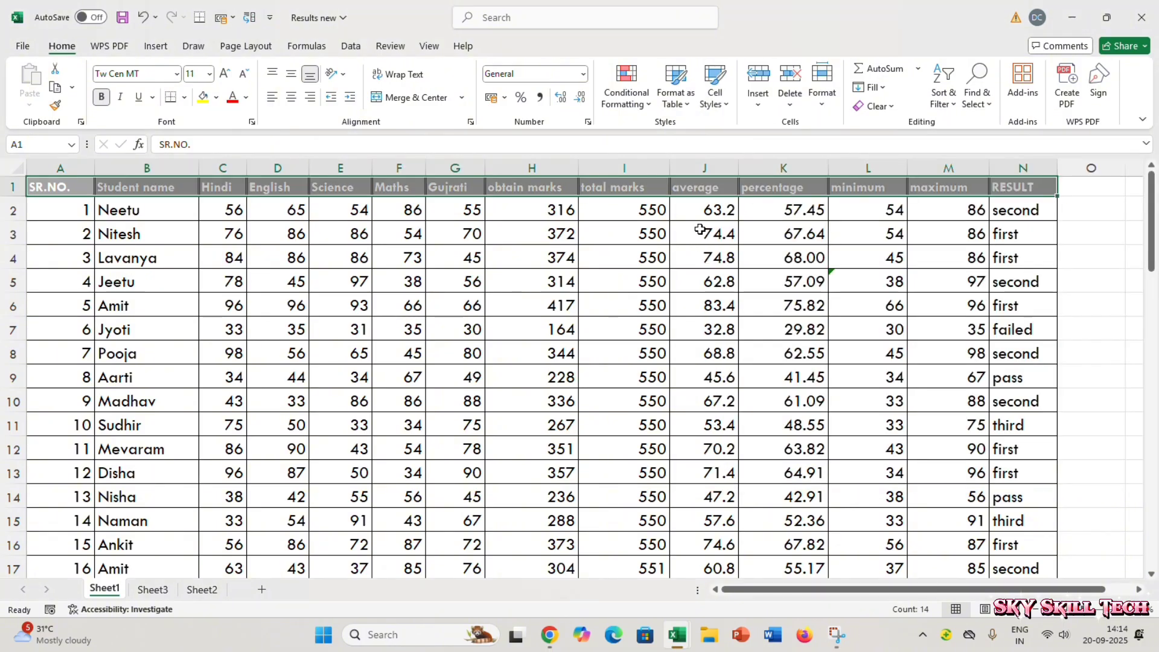
# Apply the 60% - Accent1 cell style to the serial number and student name data, A2:B66.
pyautogui.click(399, 305)
pyautogui.moveTo(80, 211); pyautogui.dragTo(165, 532)
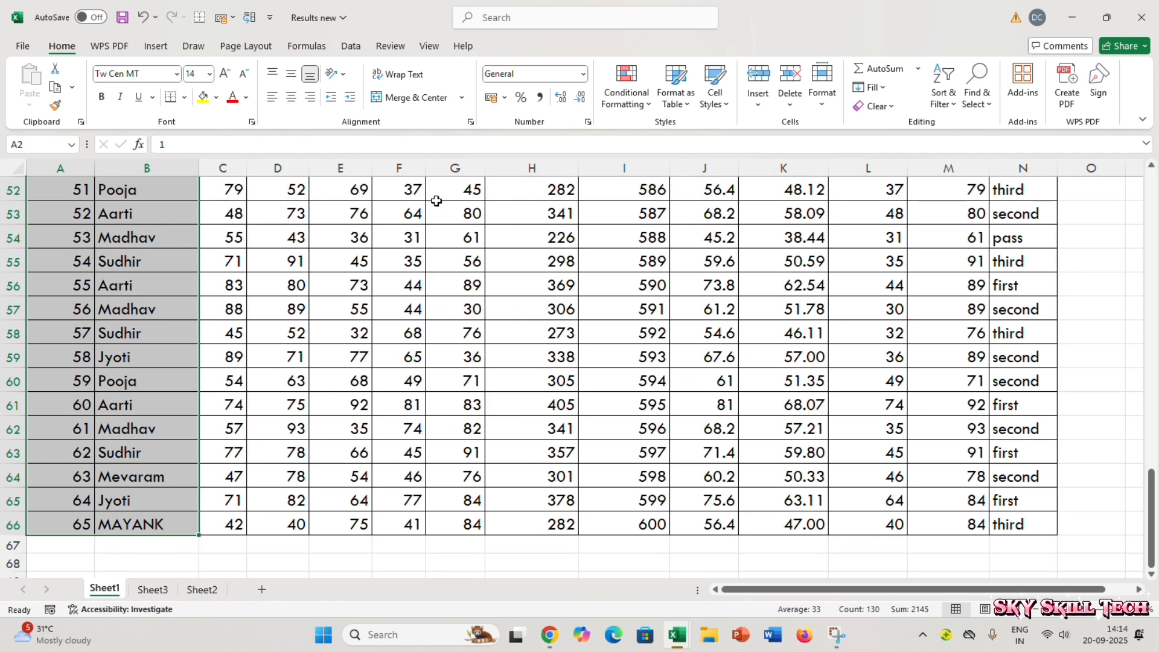
pyautogui.click(714, 102)
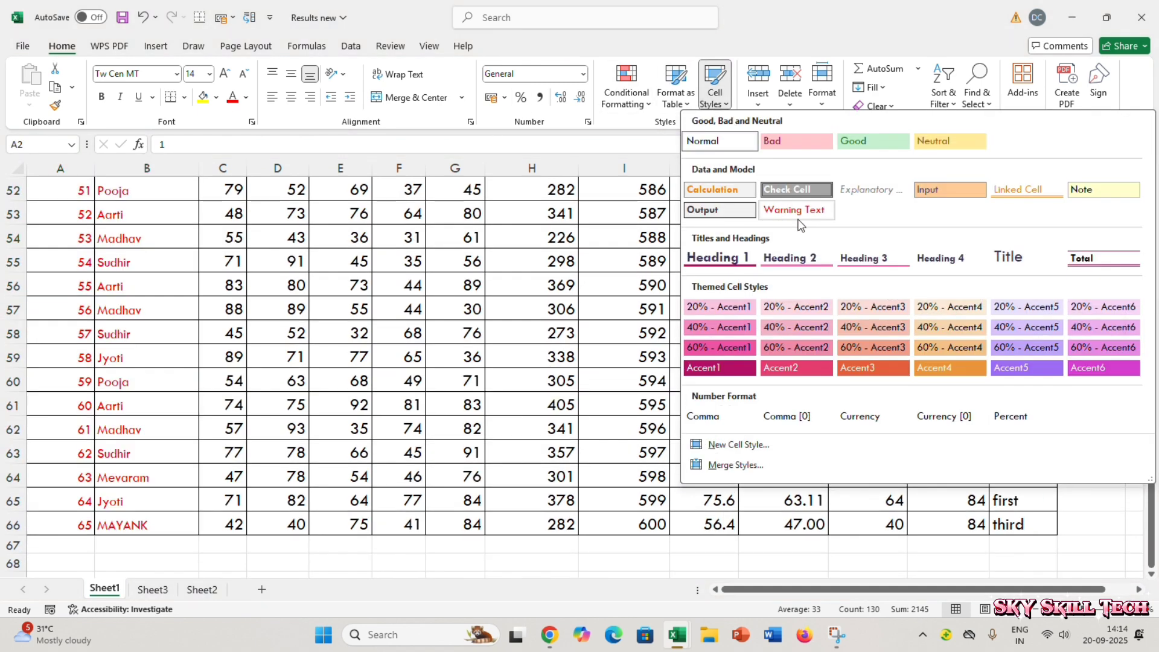
pyautogui.click(713, 346)
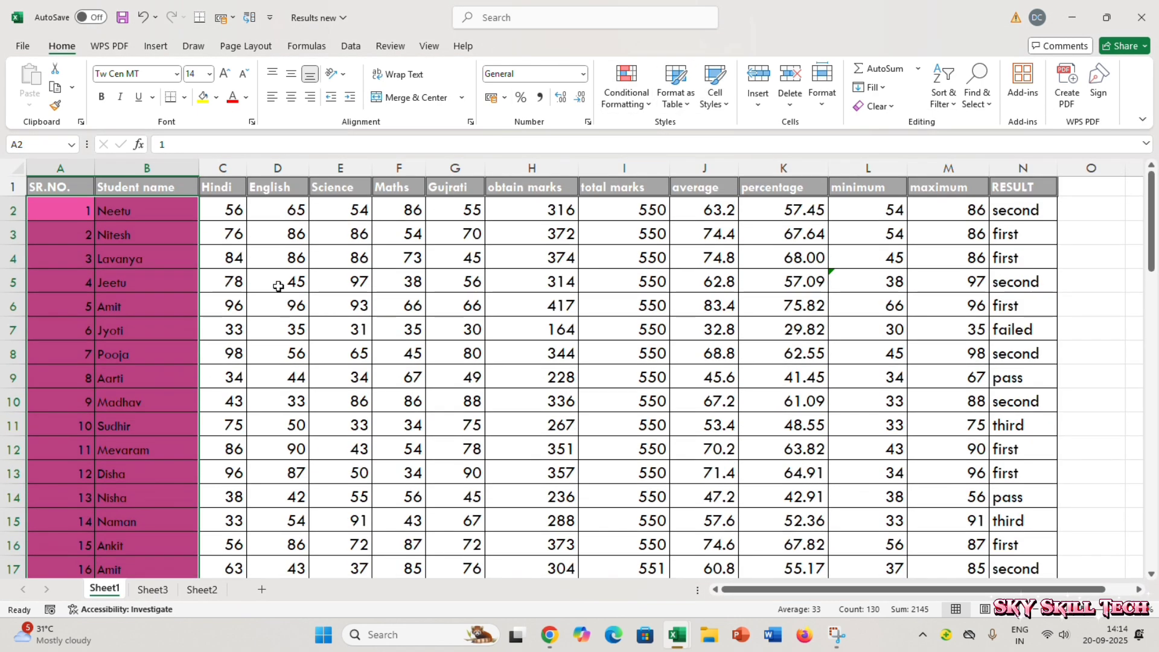
# Apply the 60% - Accent4 cell style to the five subject mark columns, C2:G66.
pyautogui.moveTo(238, 214); pyautogui.dragTo(474, 550)
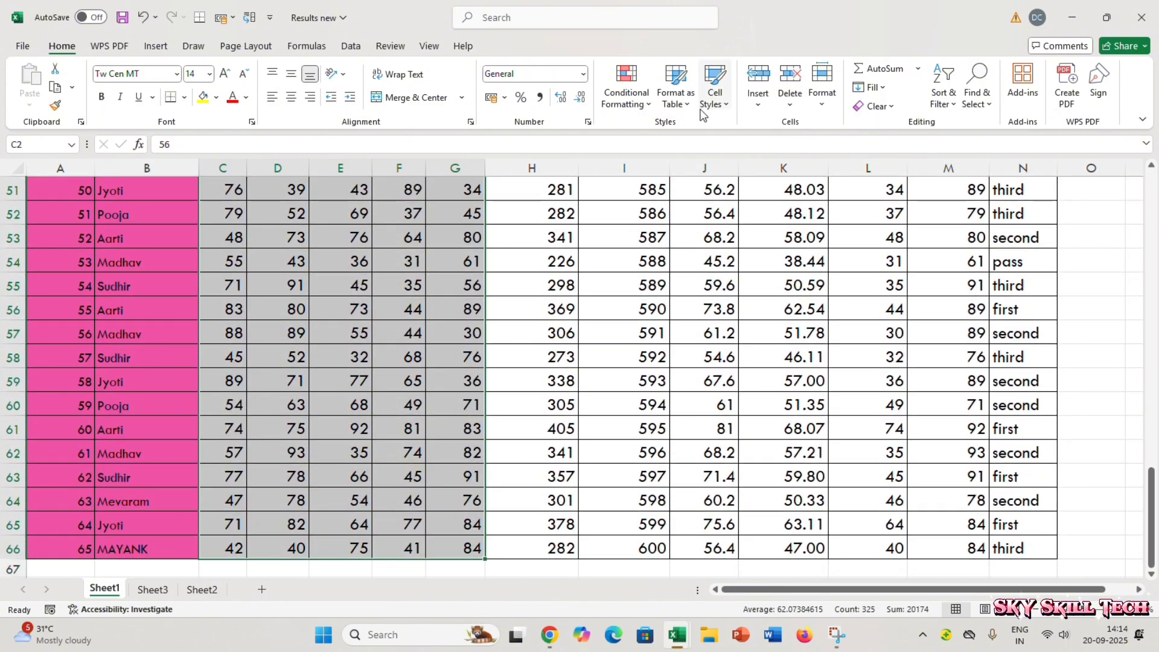
pyautogui.click(724, 107)
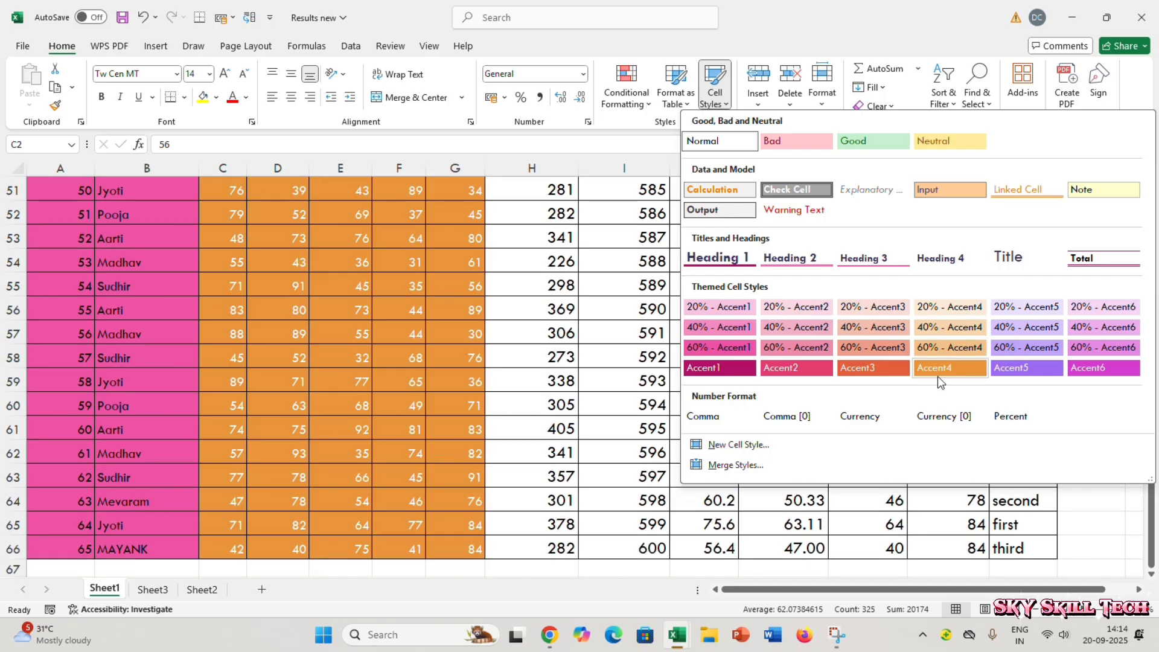
pyautogui.click(933, 356)
# Apply the 60% - Accent5 cell style to the obtained and total marks data, H2:I66.
pyautogui.moveTo(534, 211); pyautogui.dragTo(652, 525)
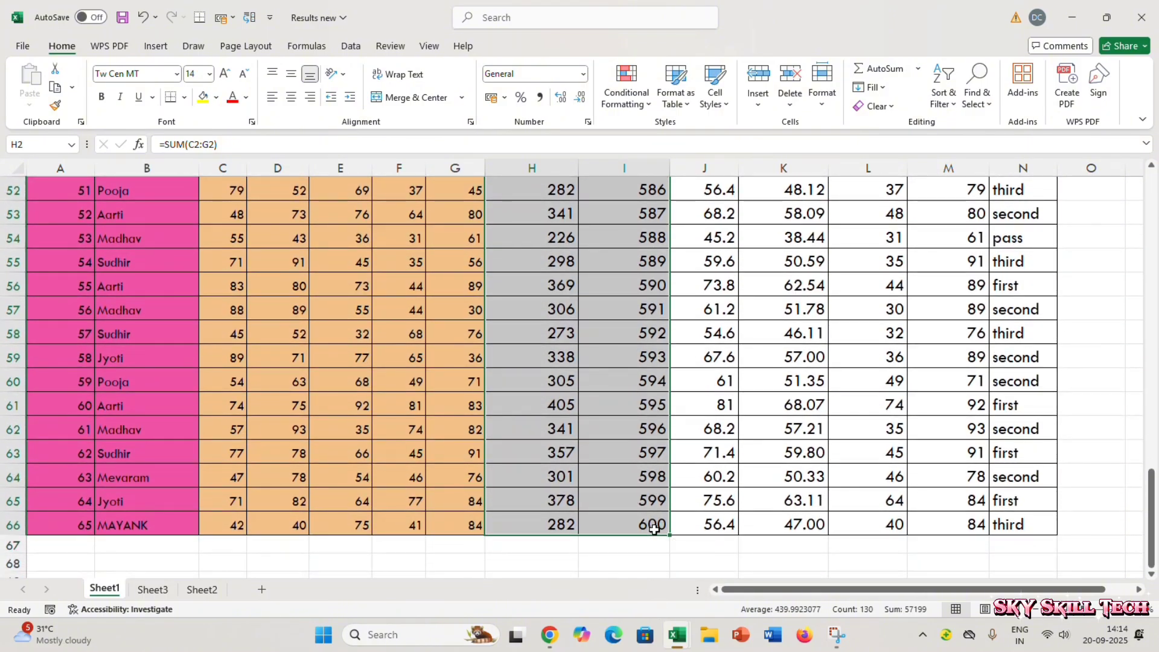
pyautogui.click(715, 91)
pyautogui.click(1027, 347)
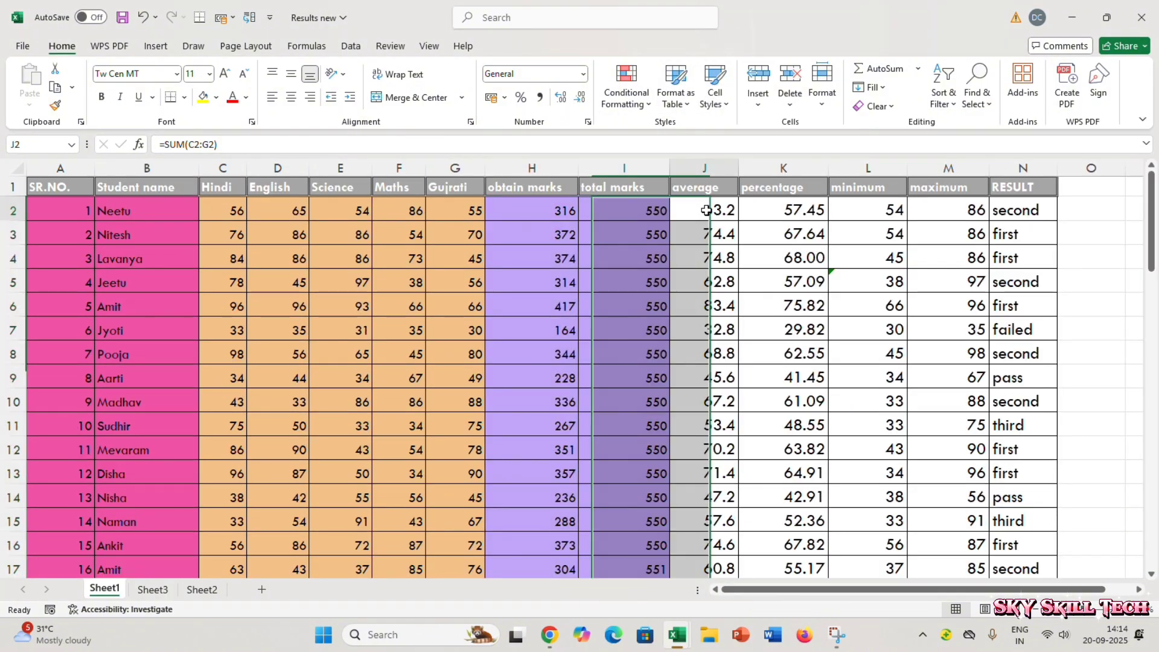
# Apply the Good cell style to the average and percentage data, J2:K66.
pyautogui.moveTo(705, 214); pyautogui.dragTo(787, 554)
pyautogui.click(714, 112)
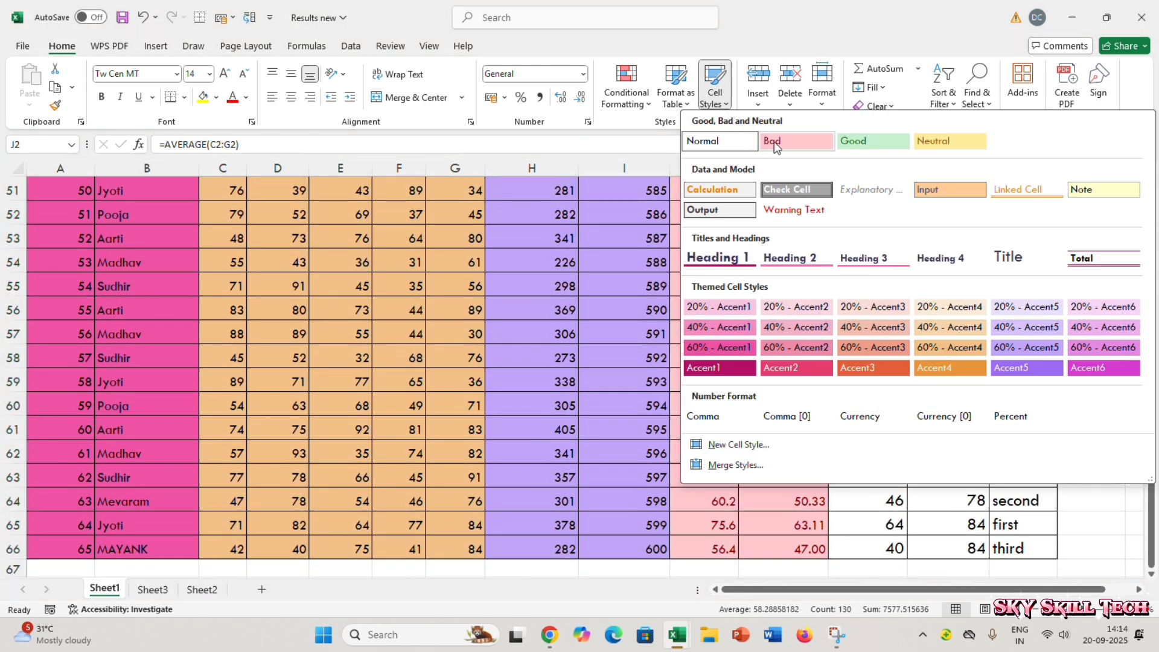
pyautogui.click(863, 141)
pyautogui.scroll(17, 864, 302)
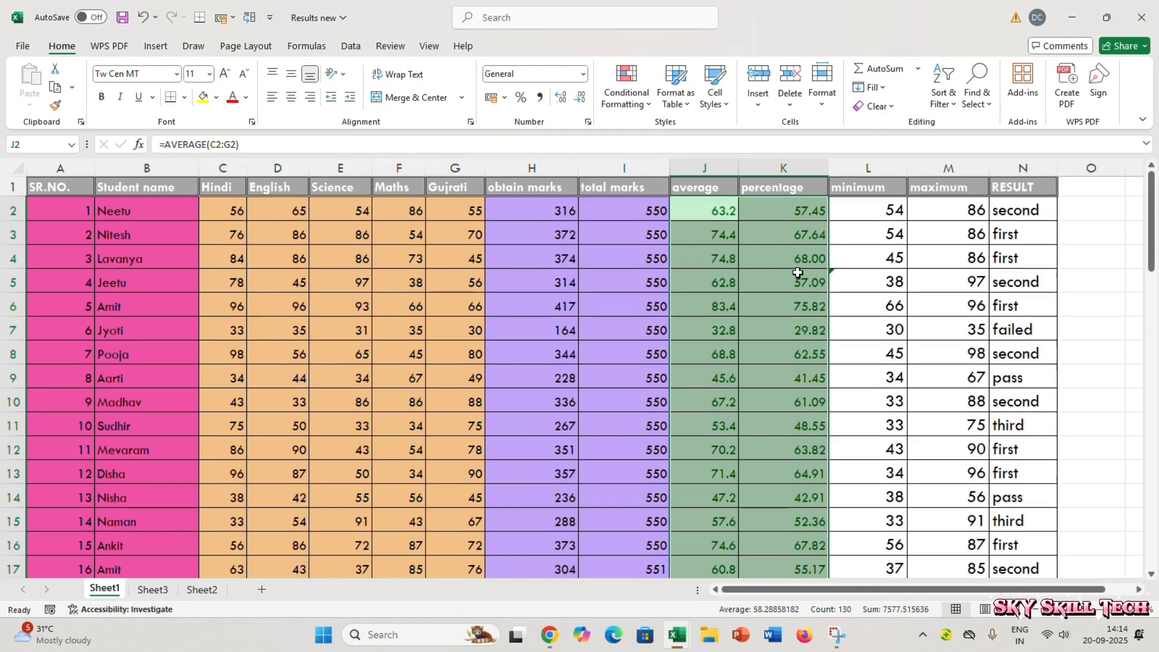
# Apply the Accent2 cell style to the minimum and maximum data, L2:M66.
pyautogui.moveTo(864, 210); pyautogui.dragTo(970, 560)
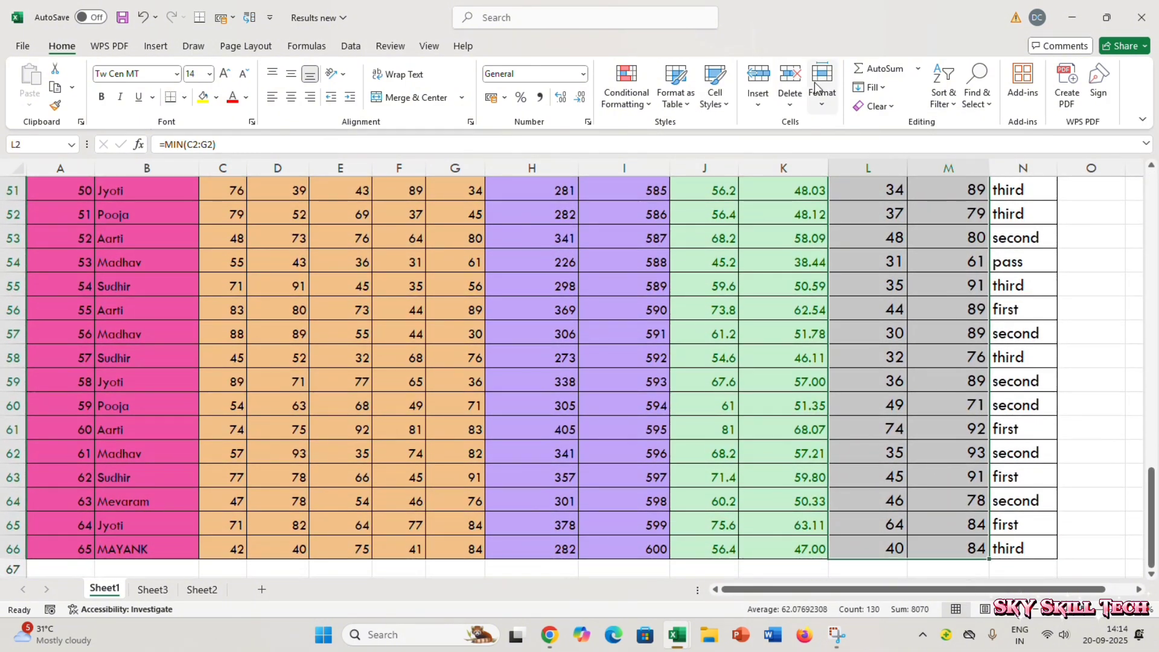
pyautogui.click(715, 85)
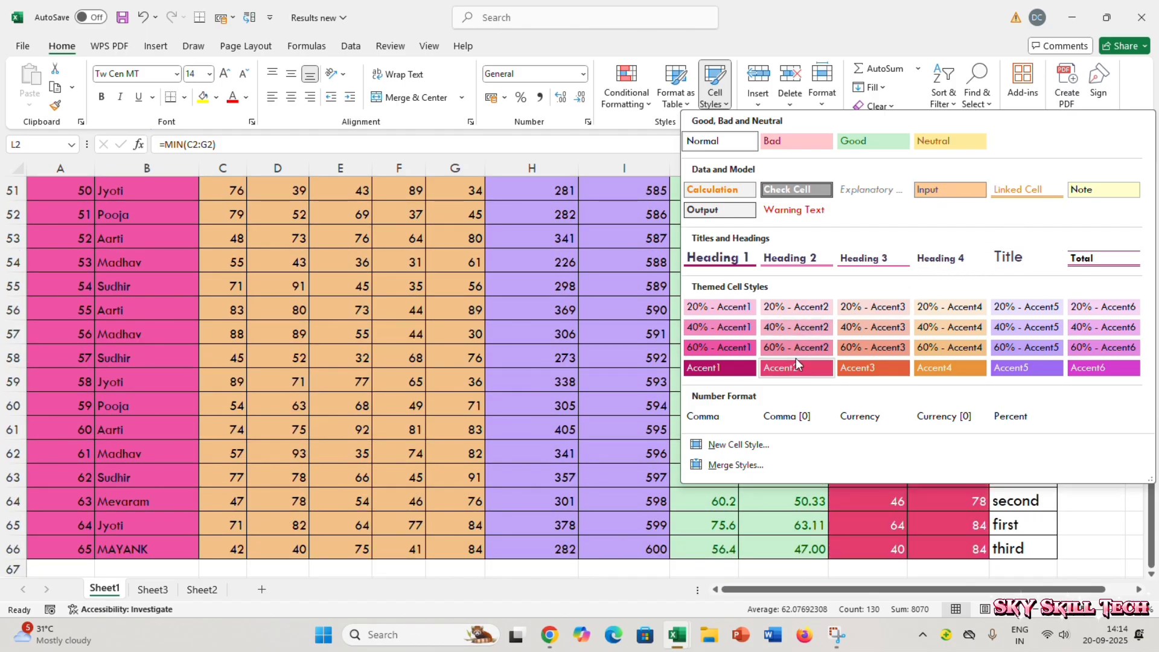
pyautogui.click(799, 368)
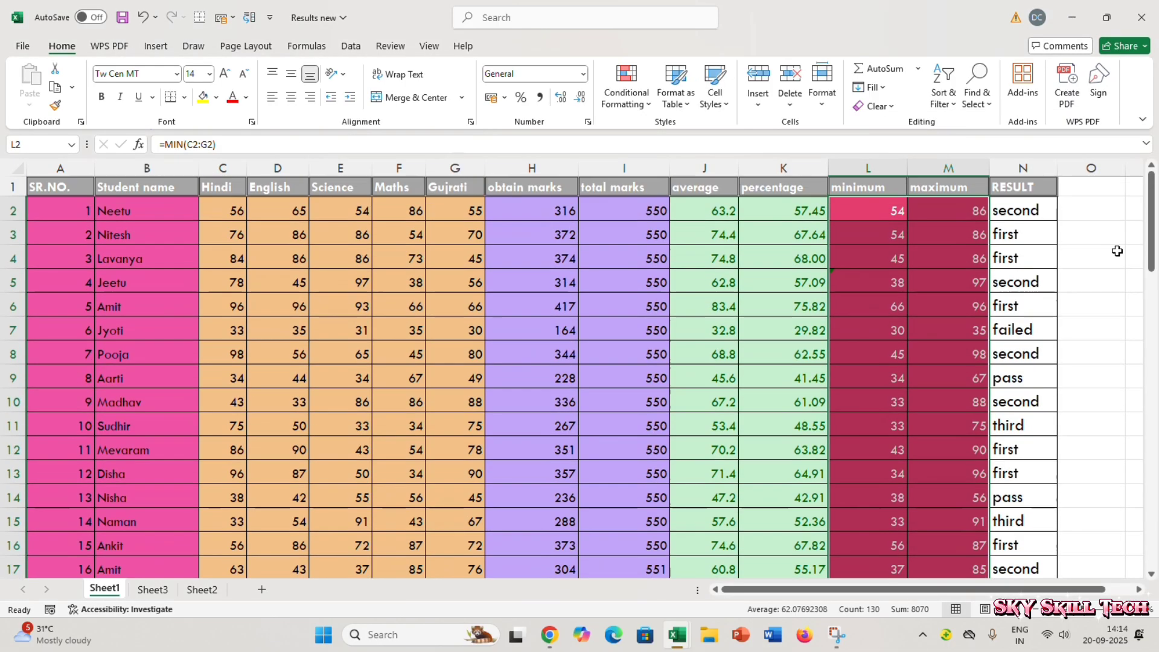
# Apply the Neutral cell style to the RESULT column data, N2:N66, and deselect the range.
pyautogui.moveTo(1035, 212); pyautogui.dragTo(1037, 553)
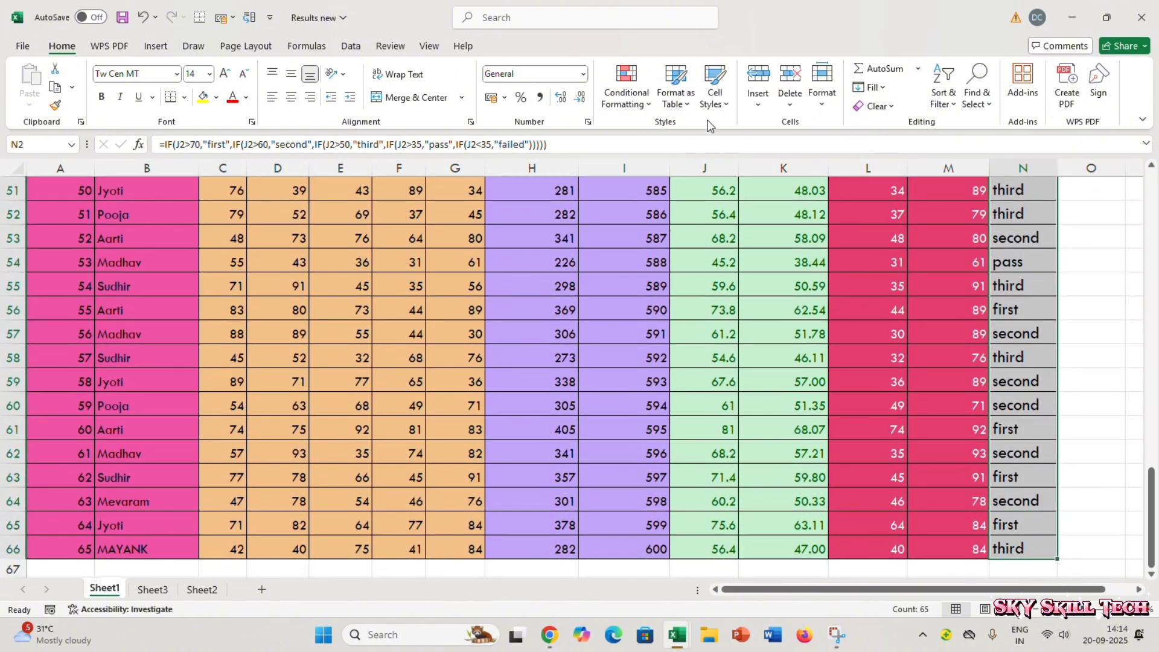
pyautogui.click(715, 91)
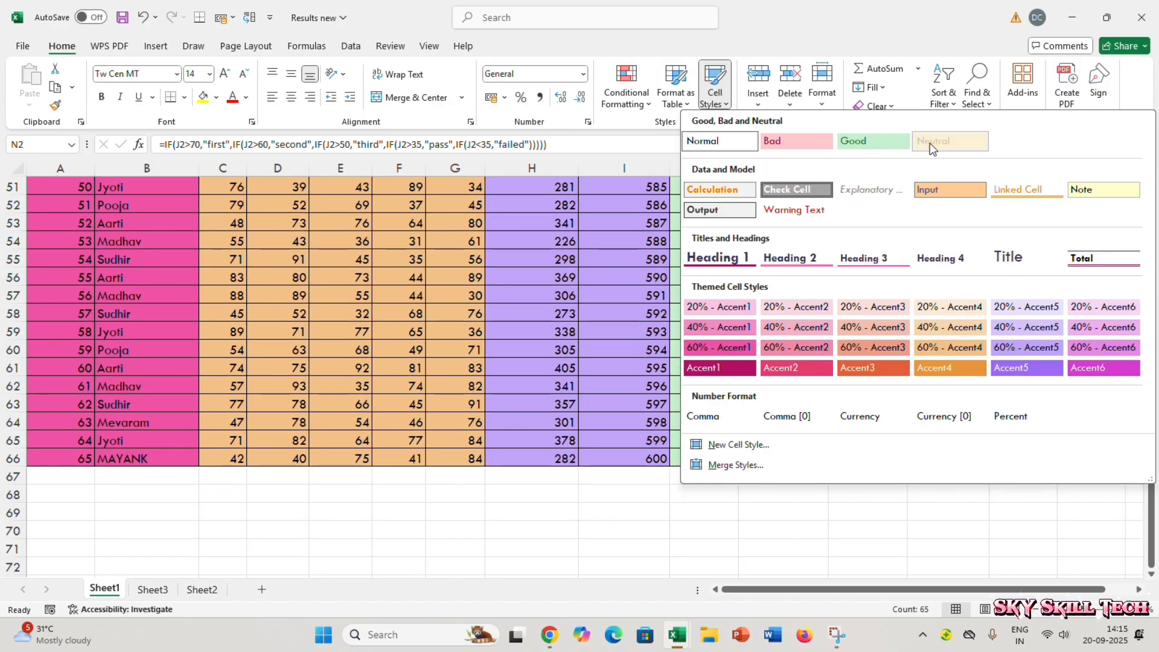
pyautogui.click(930, 143)
pyautogui.click(447, 286)
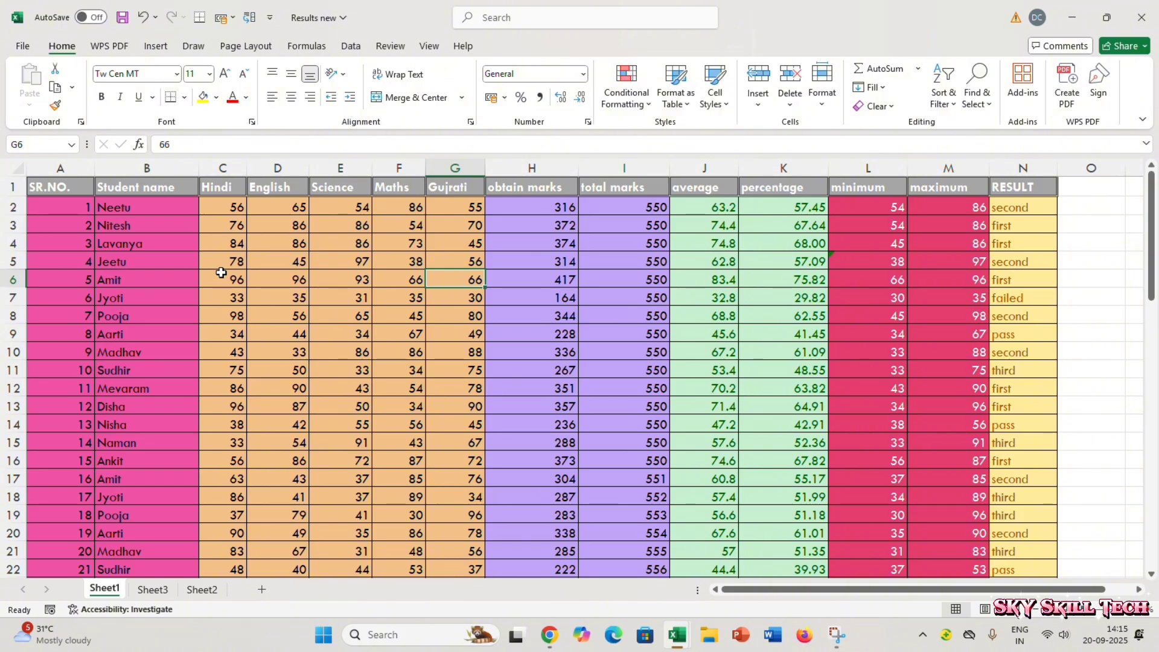
# Try the Ion Boardroom theme on the workbook and replace it with the Slice theme.
pyautogui.click(225, 47)
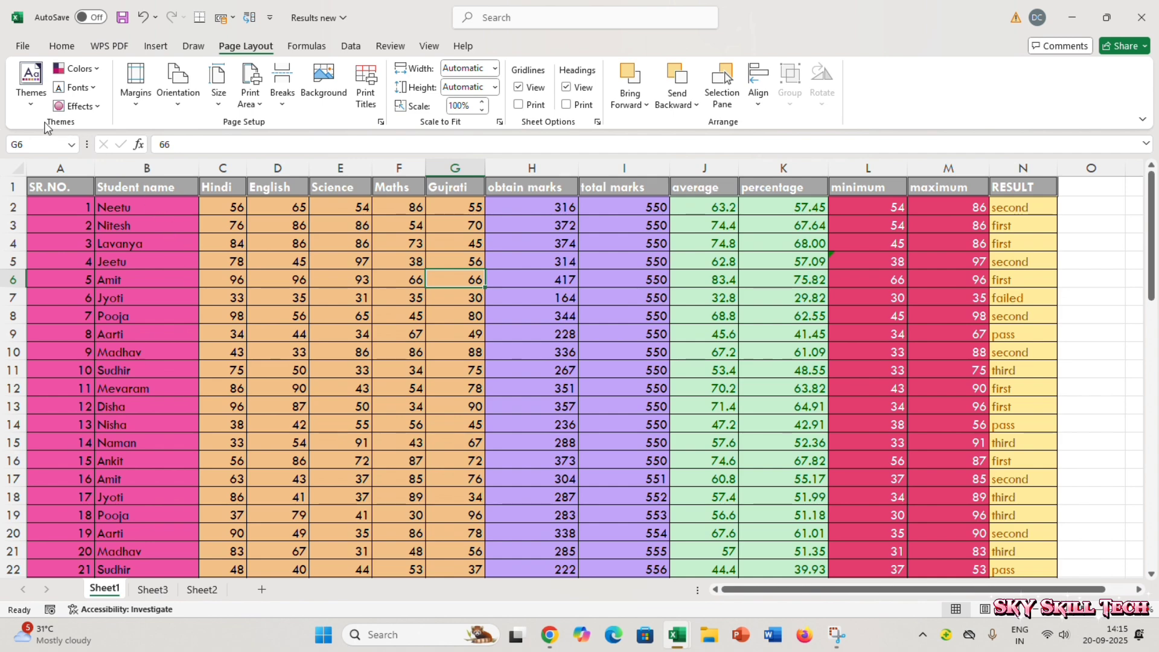
pyautogui.click(24, 102)
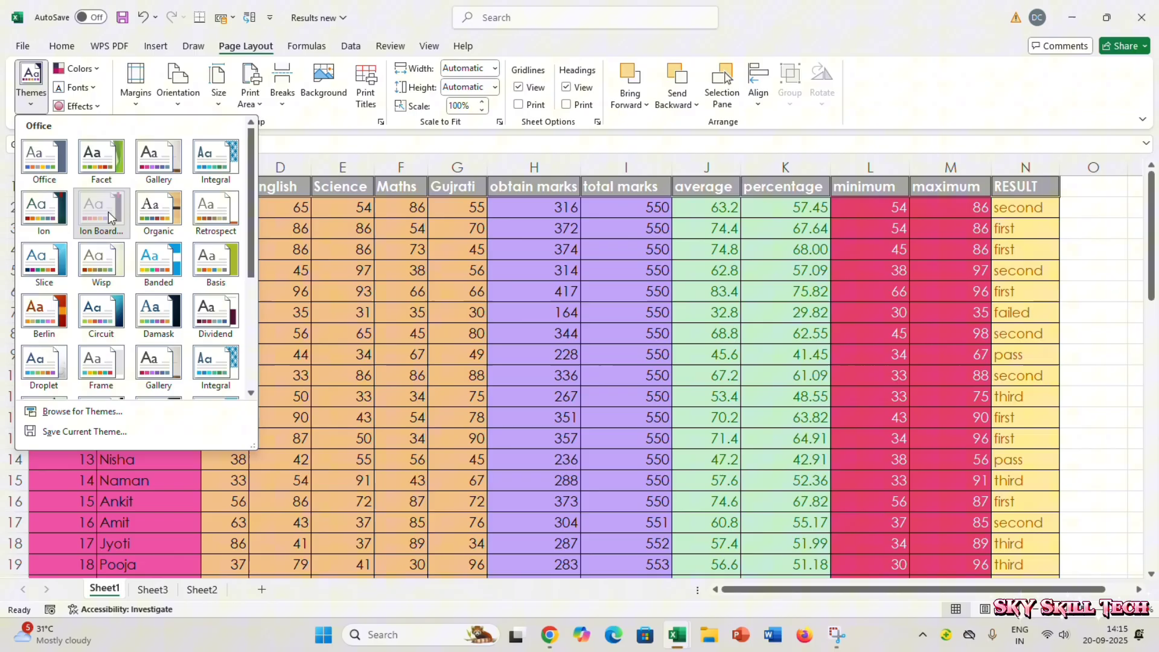
pyautogui.click(107, 212)
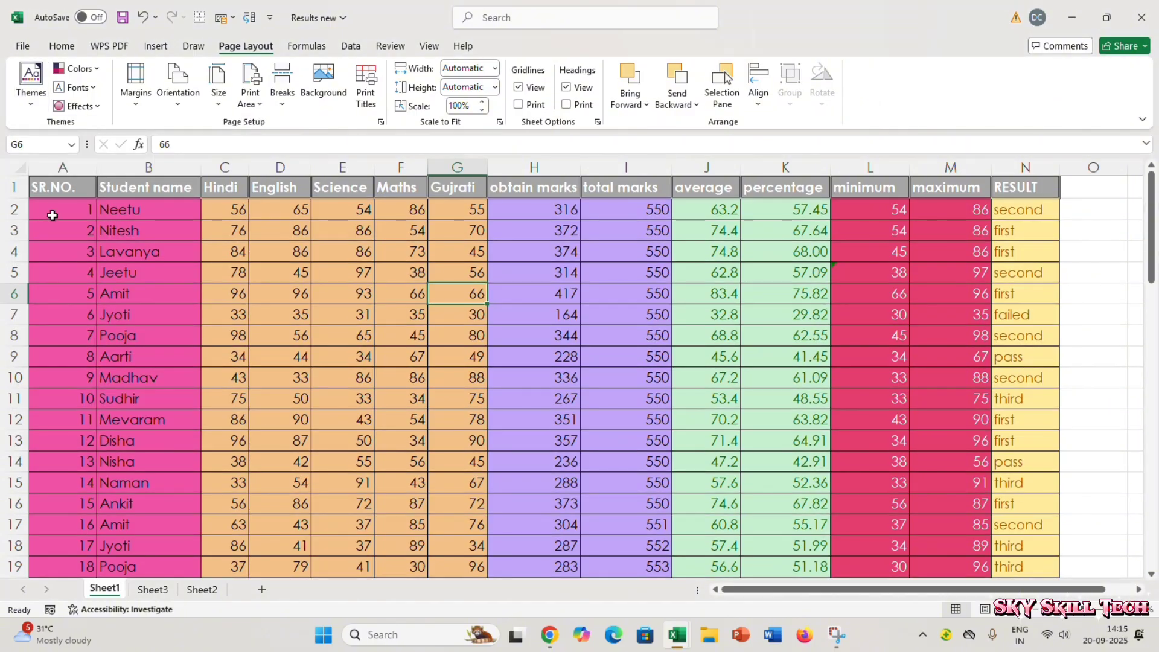
pyautogui.click(39, 107)
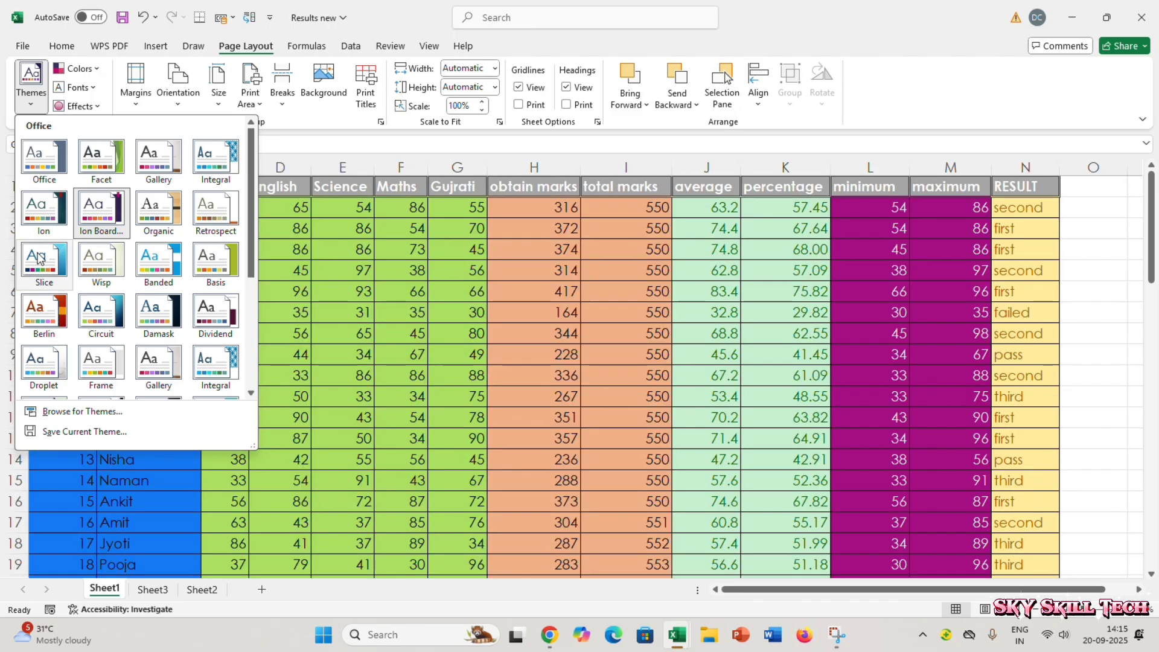
pyautogui.click(42, 258)
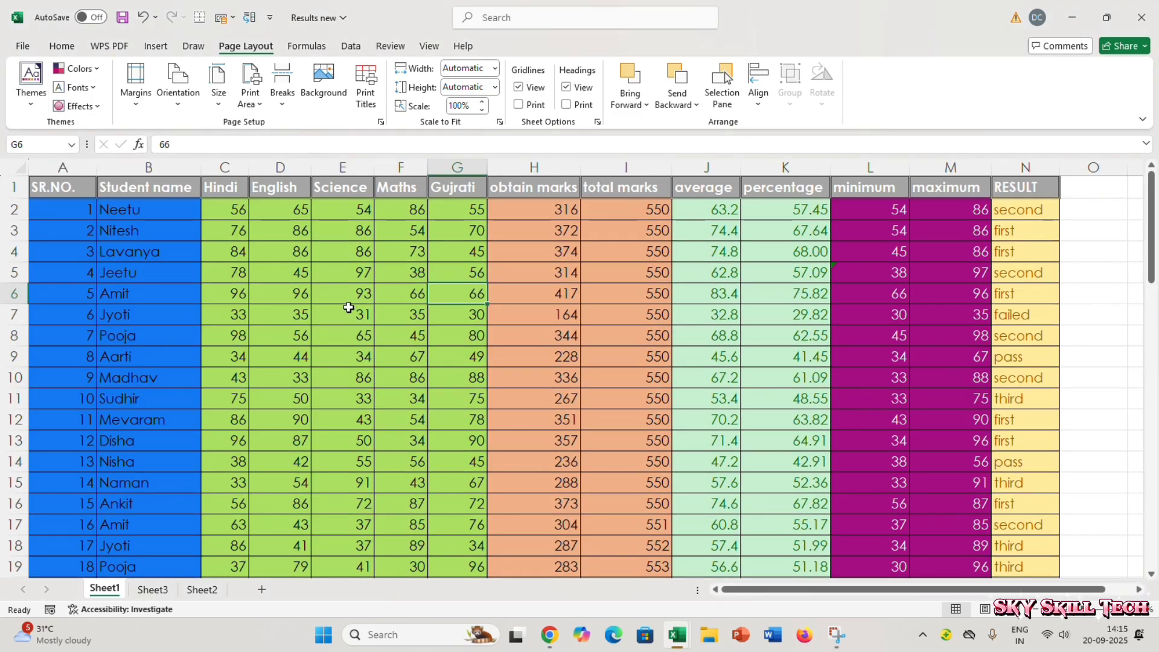
# Preview the theme color sets without applying one, and set the theme fonts to Century Gothic.
pyautogui.click(101, 69)
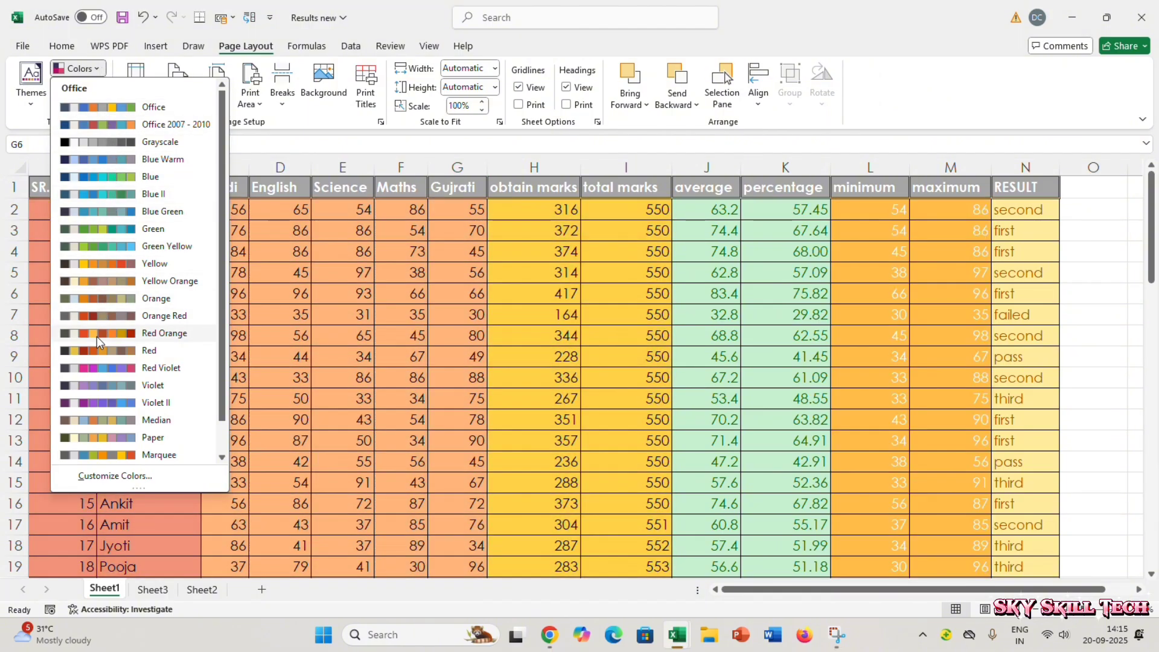
pyautogui.click(336, 296)
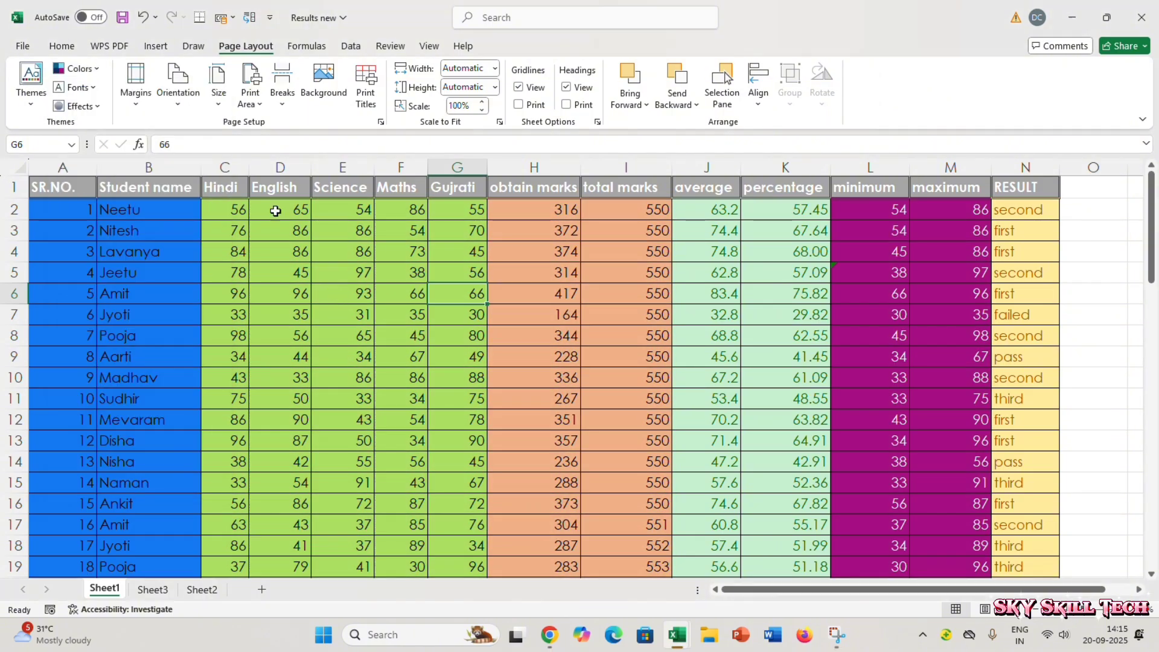
pyautogui.click(96, 86)
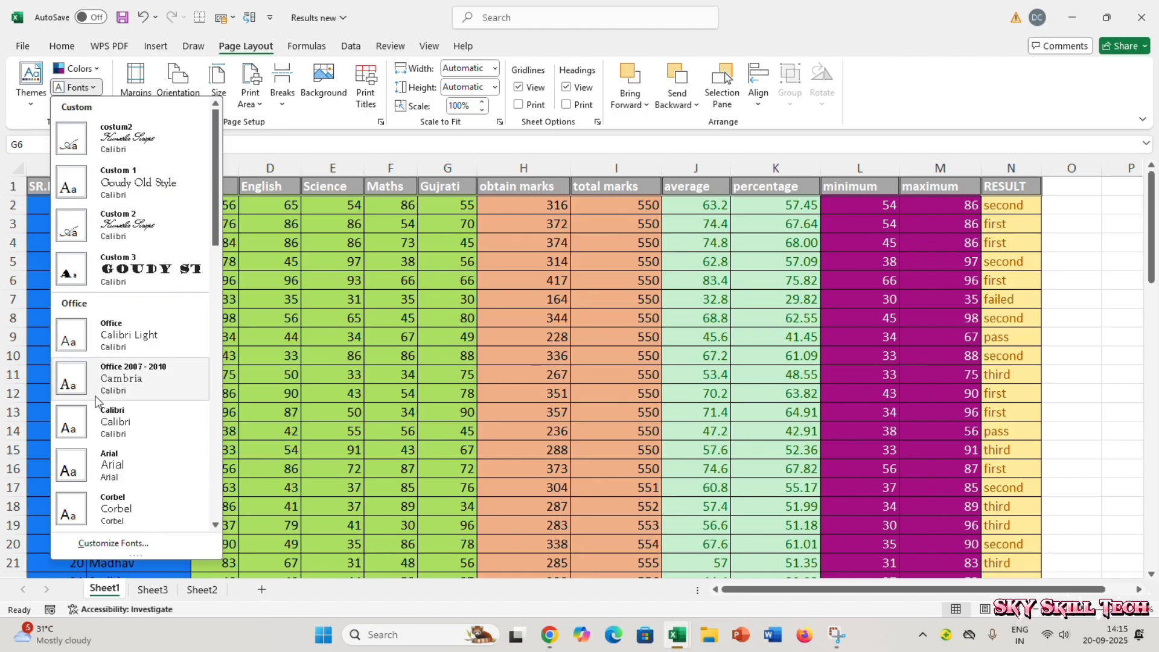
pyautogui.scroll(-3, 118, 356)
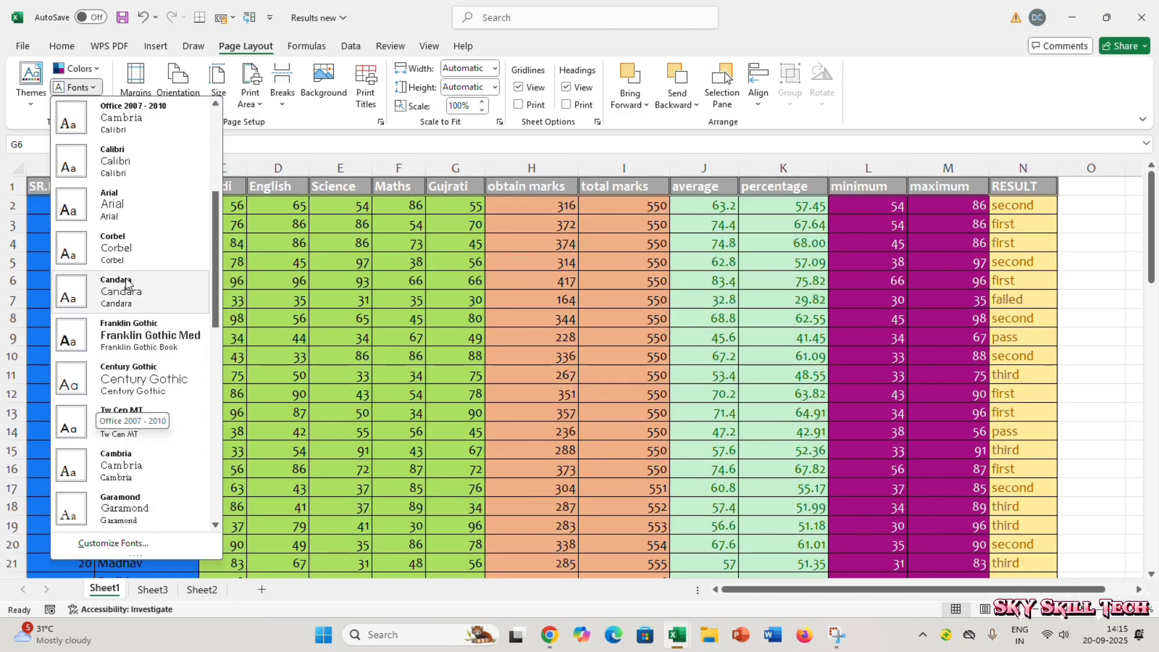
pyautogui.click(129, 390)
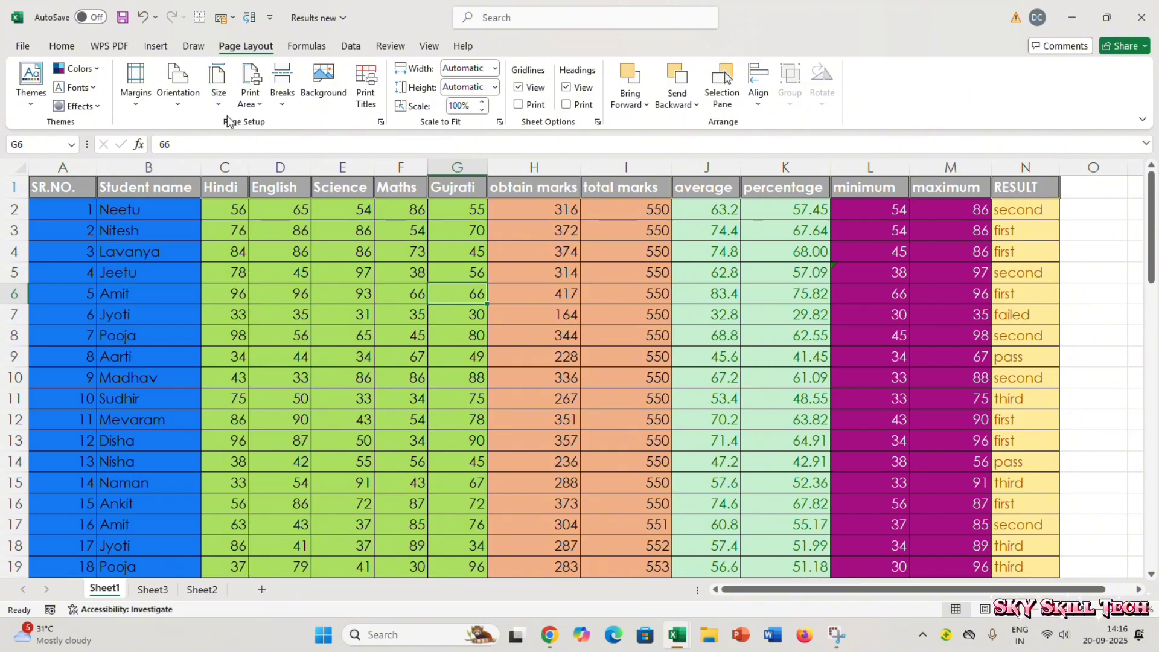
# Look over the page margin presets and inspect the first page up close in the print preview.
pyautogui.click(140, 106)
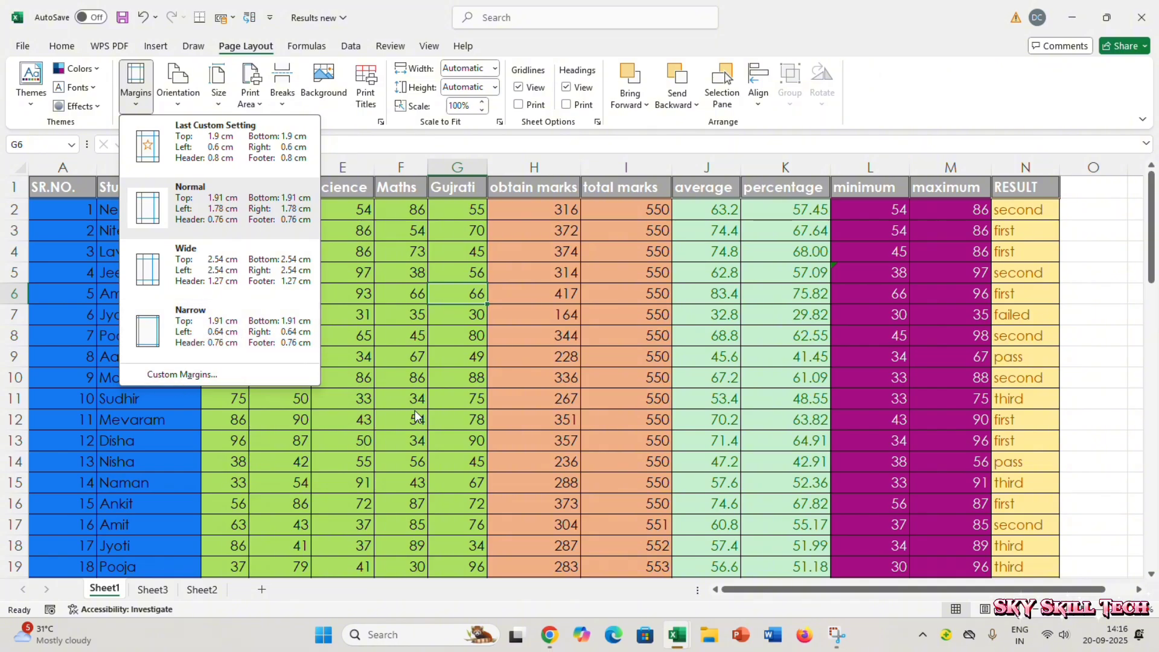
pyautogui.click(471, 305)
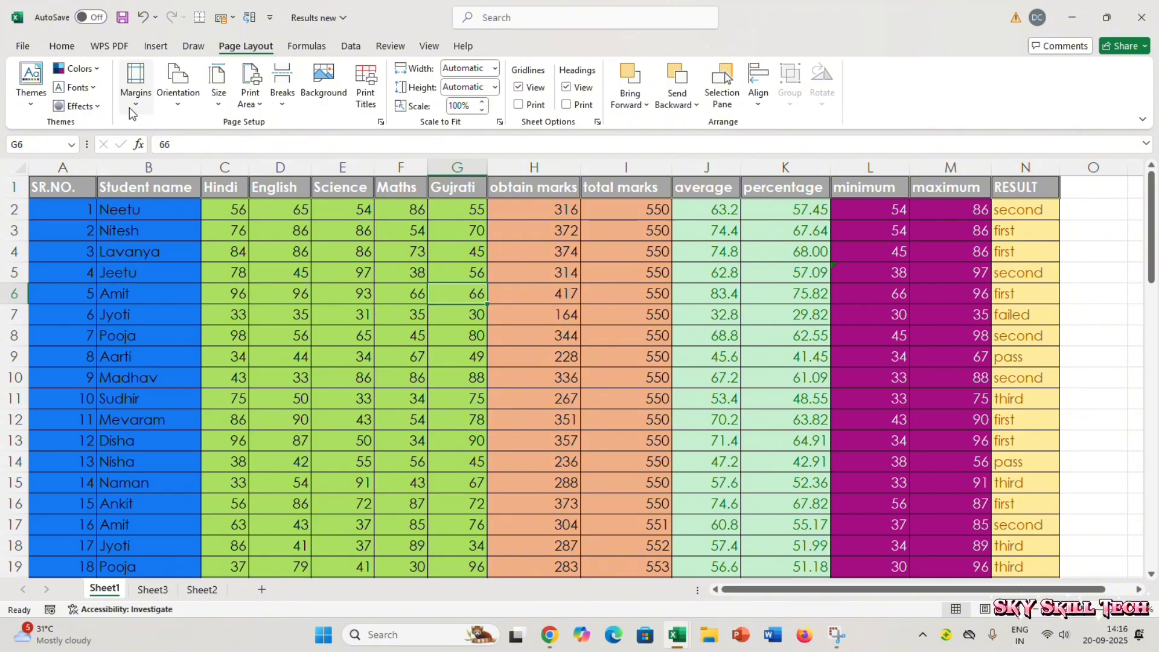
pyautogui.hotkey('ctrl', 'p')
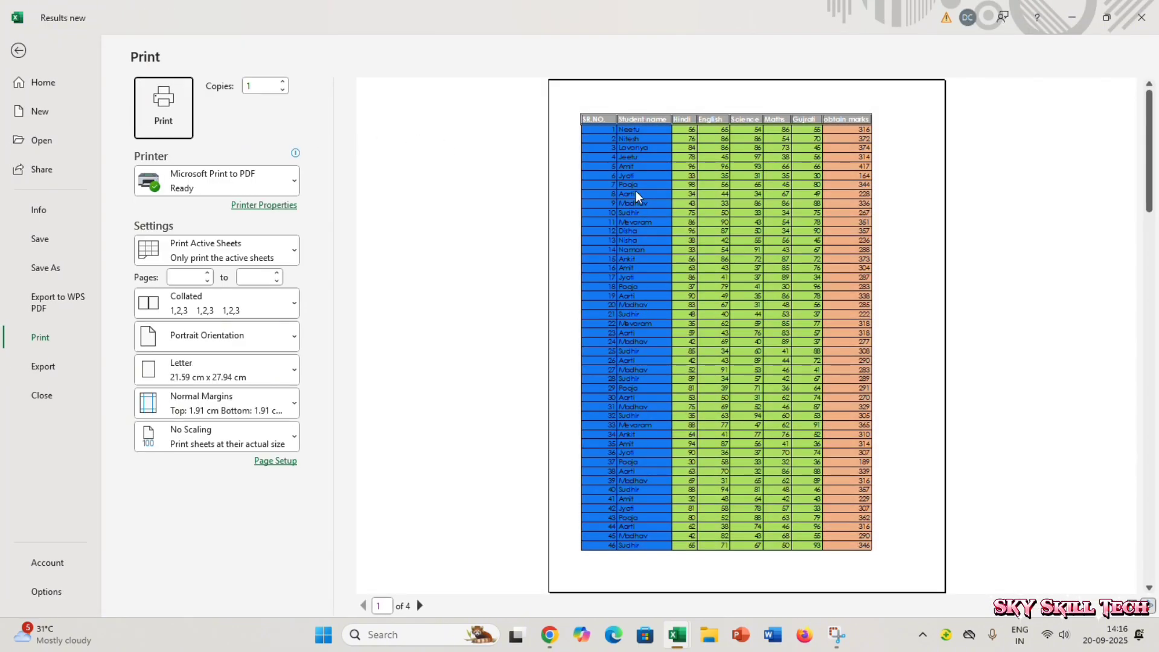
pyautogui.click(806, 186)
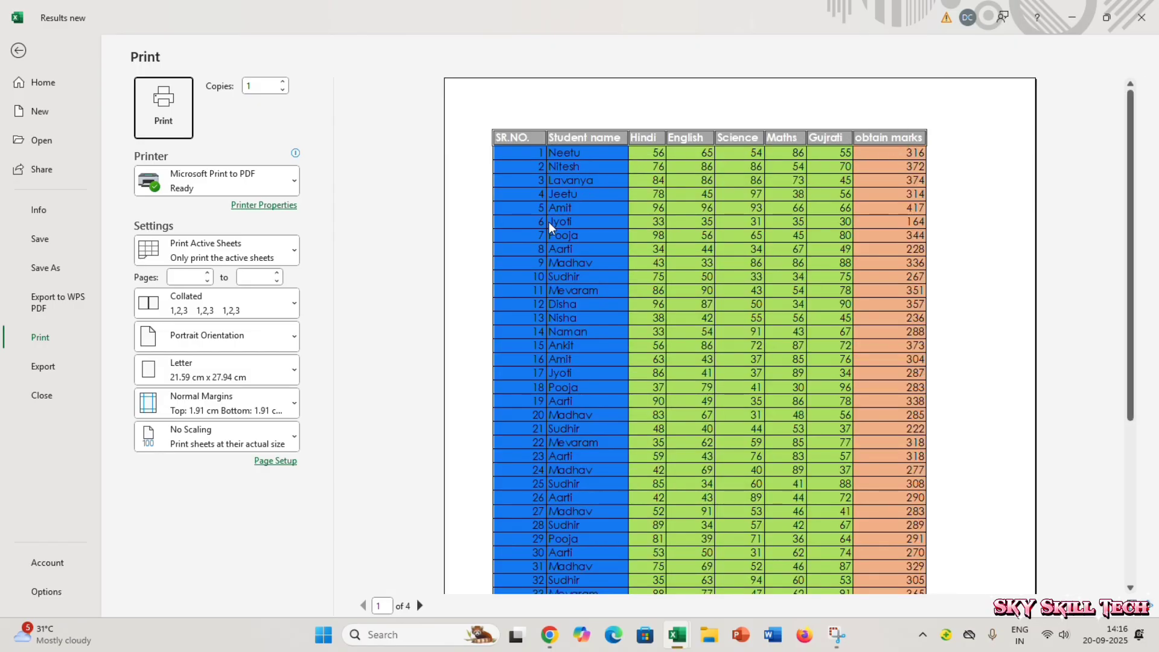
pyautogui.press('Escape')
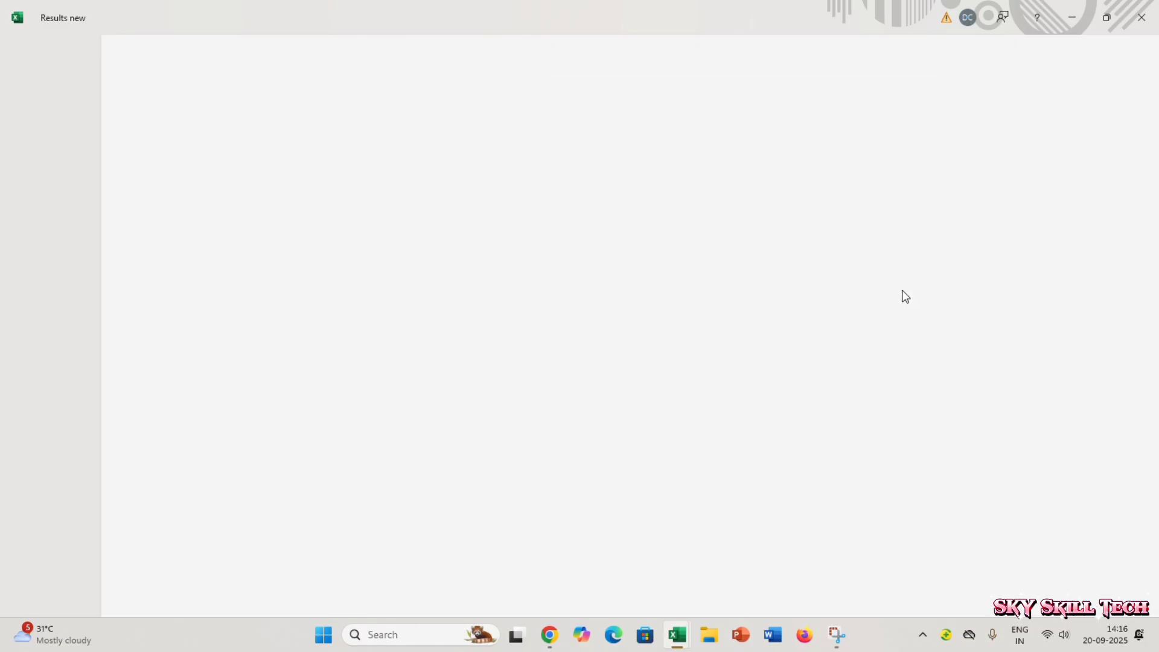
# Set the page margins to the Narrow preset and check the first page in the print preview.
pyautogui.click(136, 78)
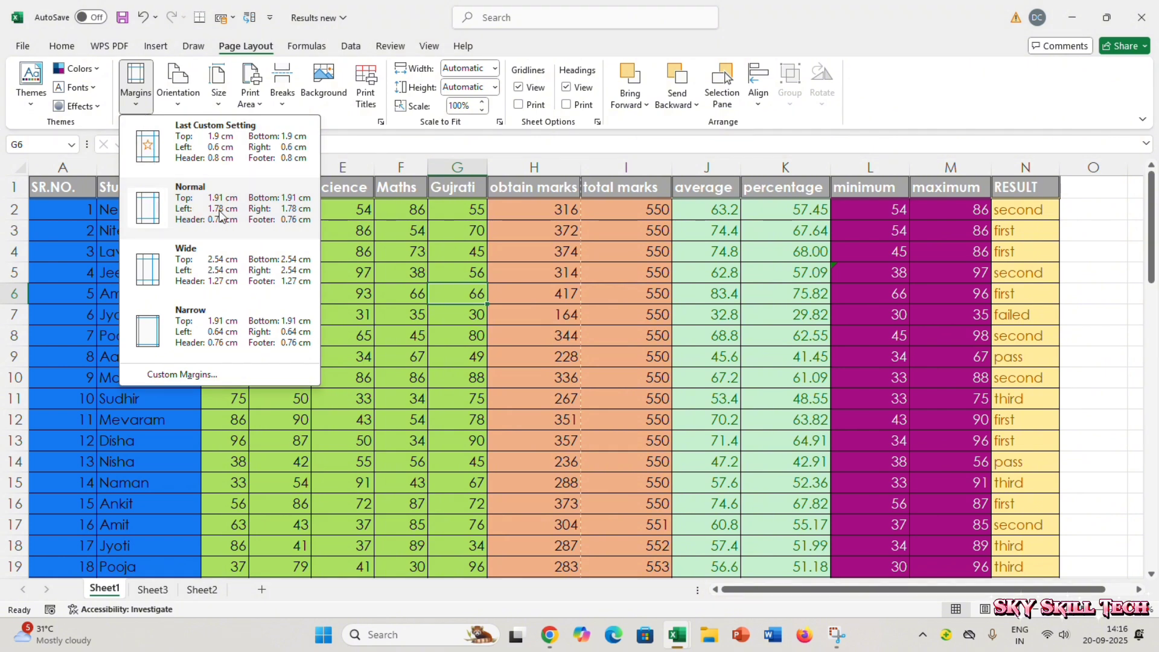
pyautogui.click(217, 329)
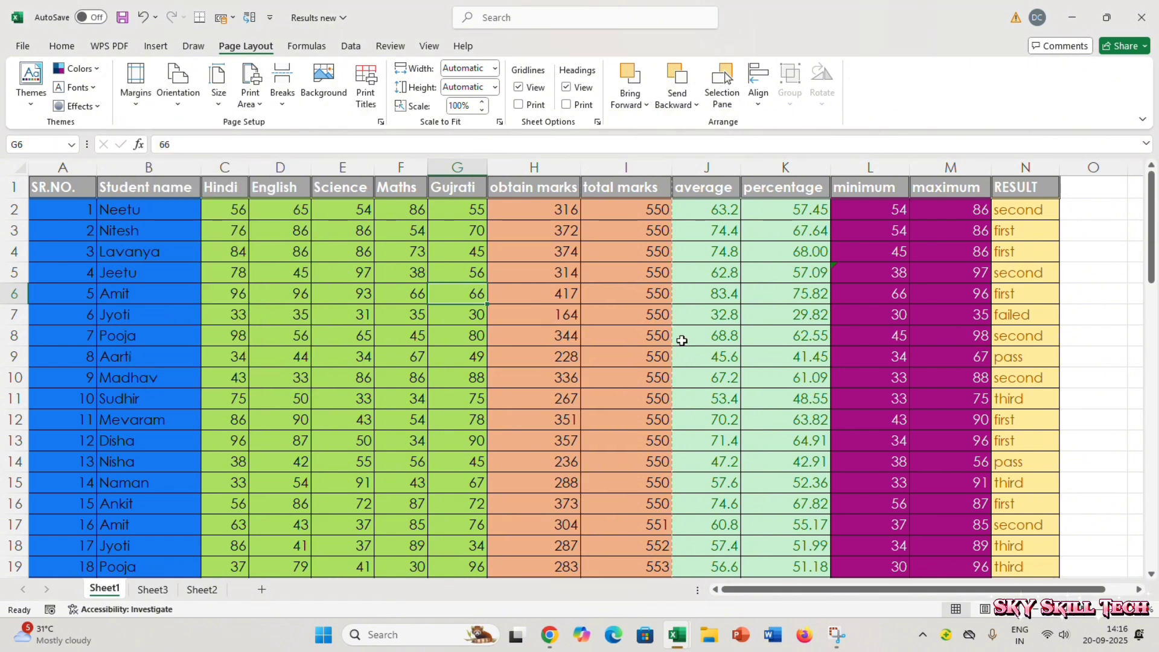
pyautogui.hotkey('ctrl', 'p')
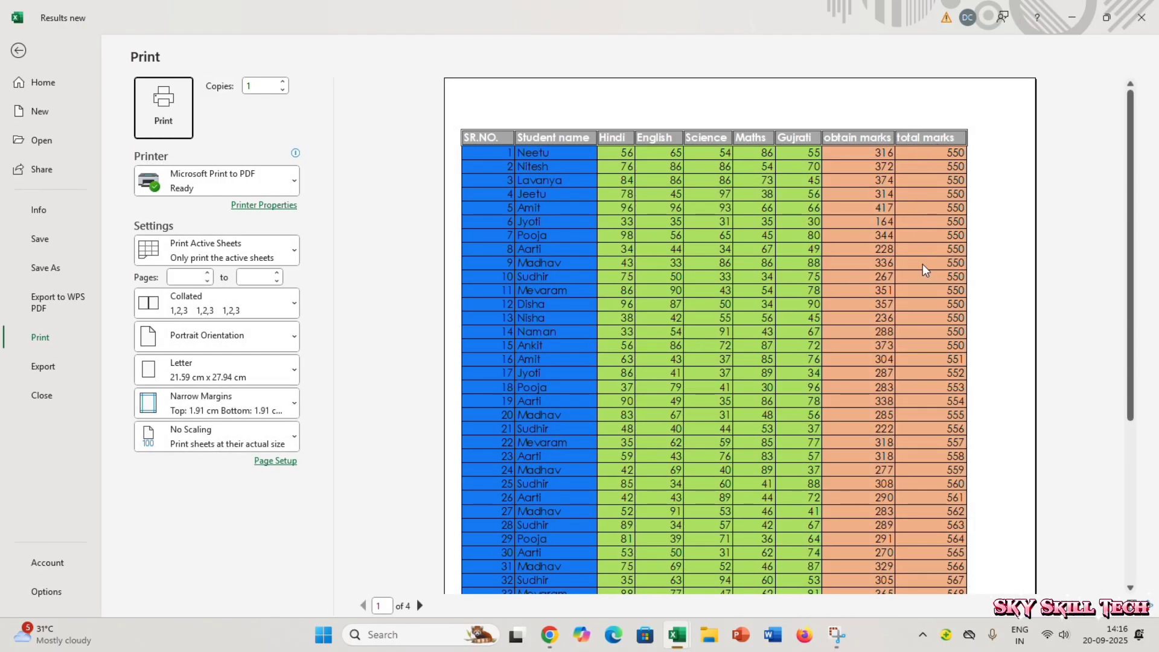
pyautogui.press('Escape')
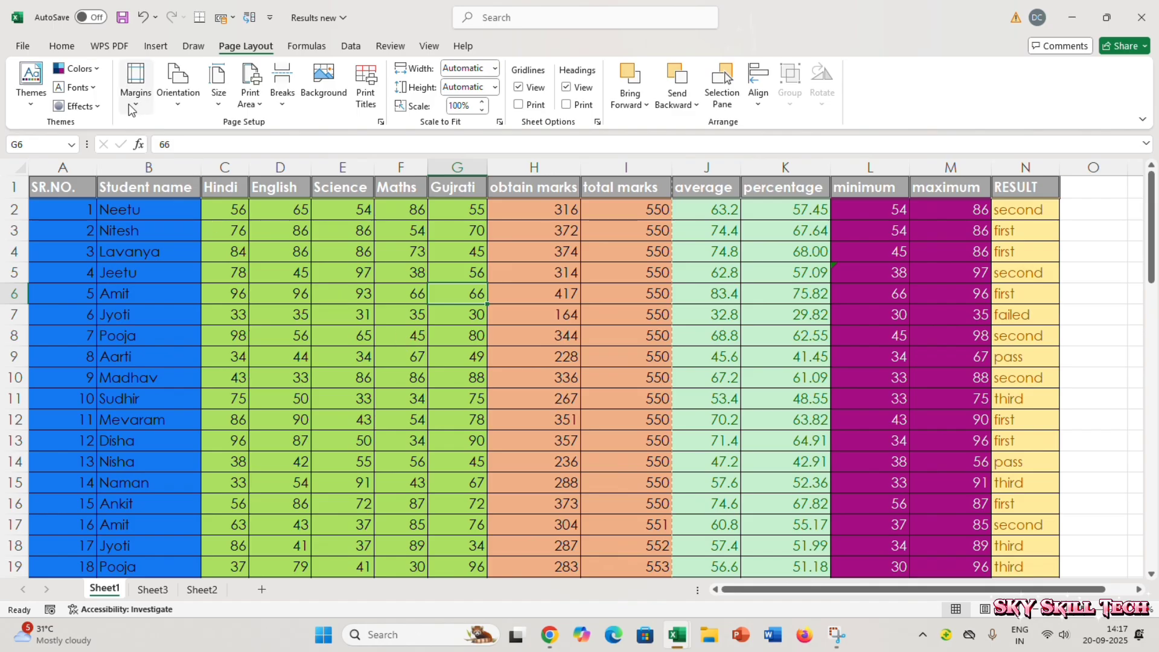
# Look over the margin presets and the custom margin settings, closing the page setup without changing anything.
pyautogui.click(137, 91)
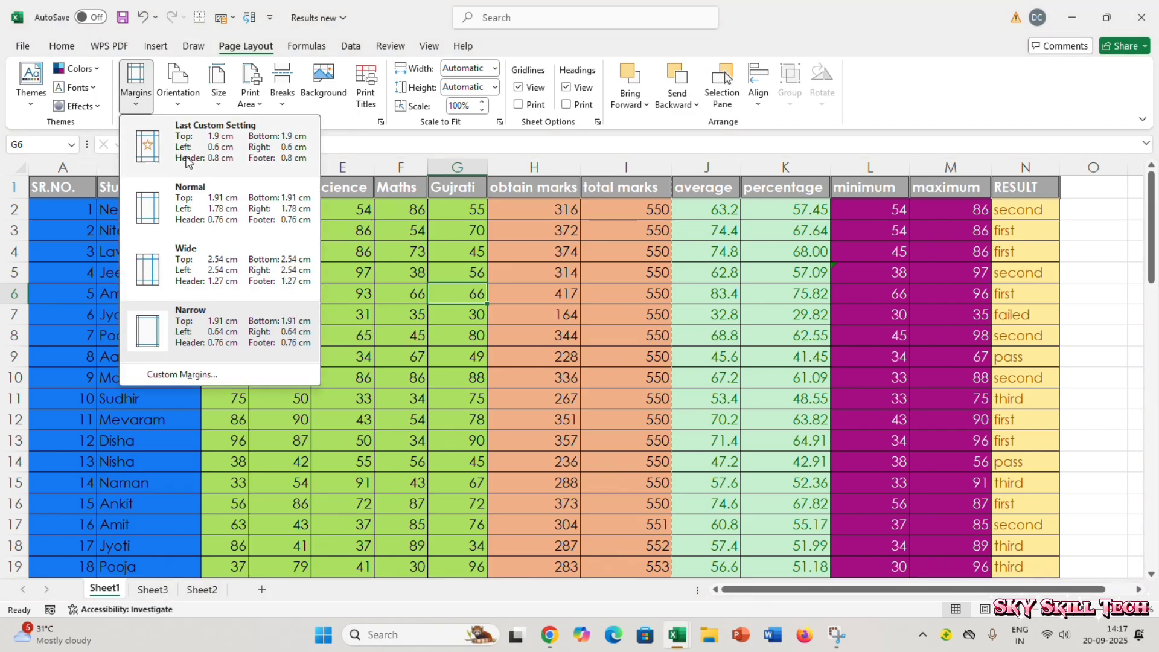
pyautogui.click(138, 107)
pyautogui.click(141, 106)
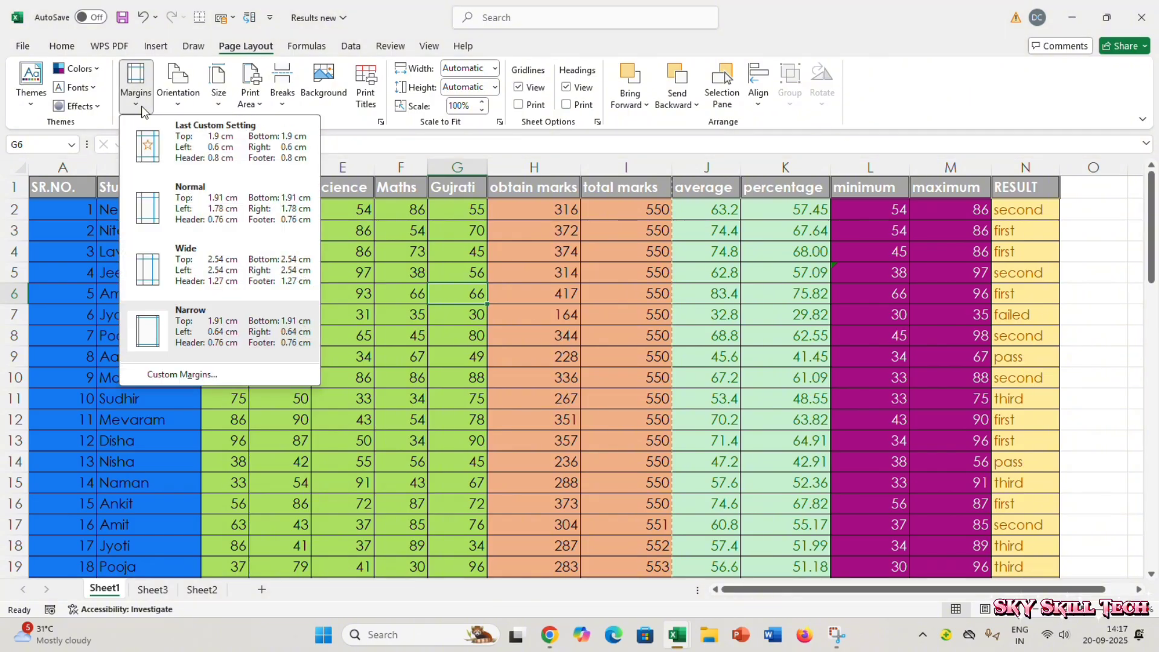
pyautogui.click(175, 375)
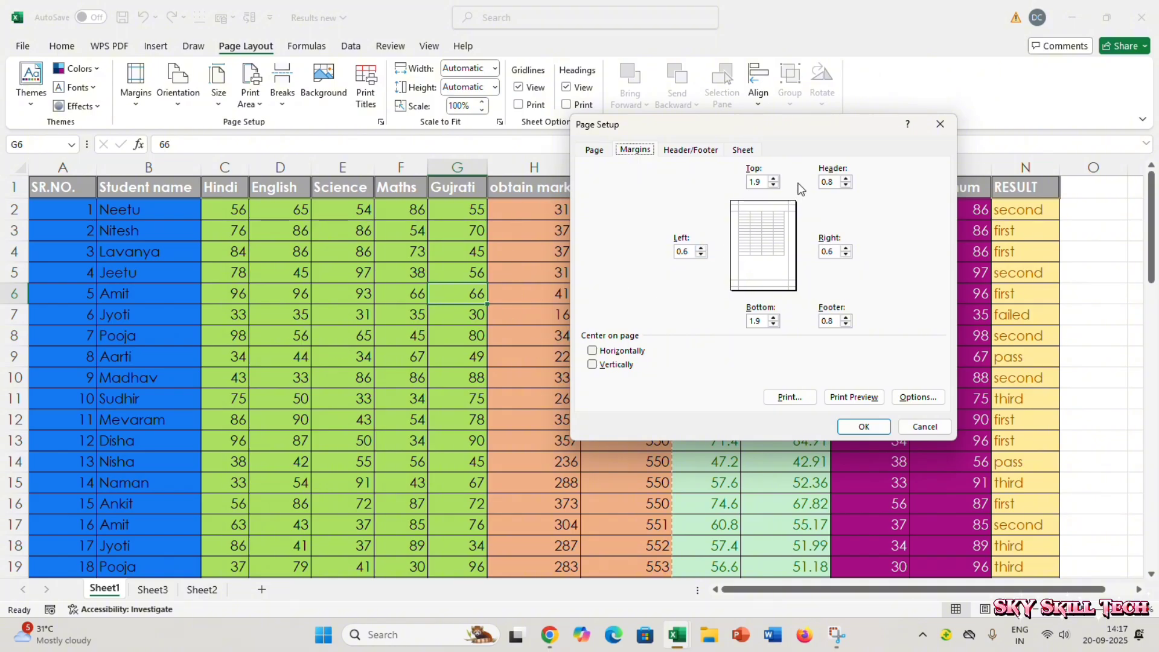
pyautogui.click(941, 125)
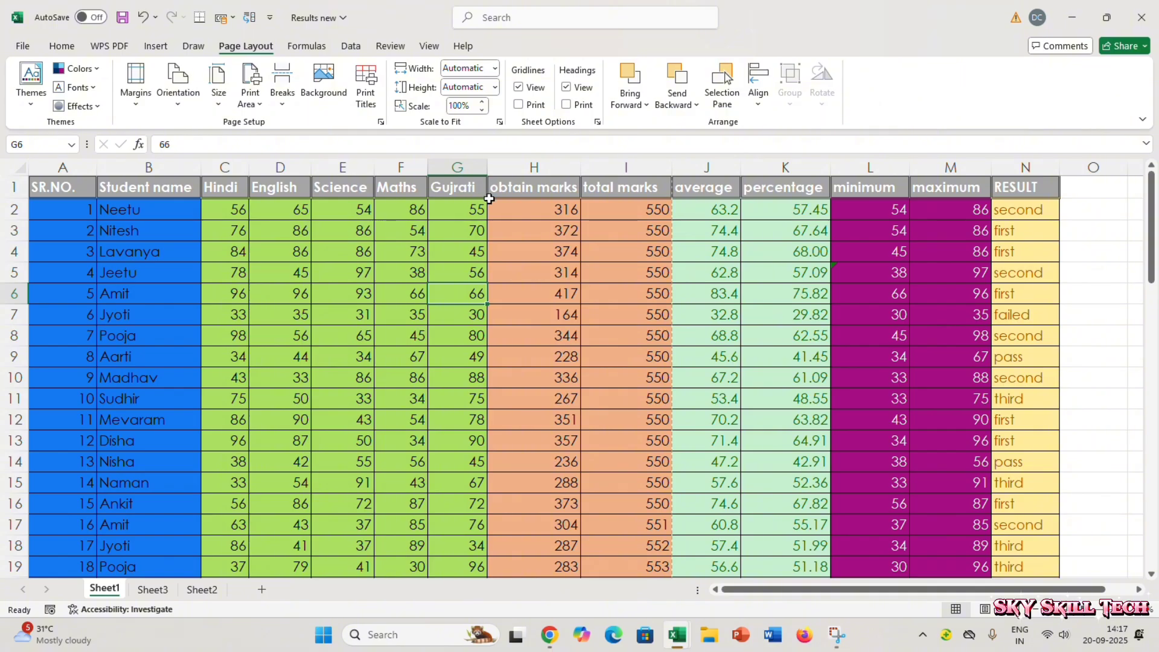
# Clear the formatting of cells H45:K52 around the page break and deselect the range.
pyautogui.scroll(-13, 484, 274)
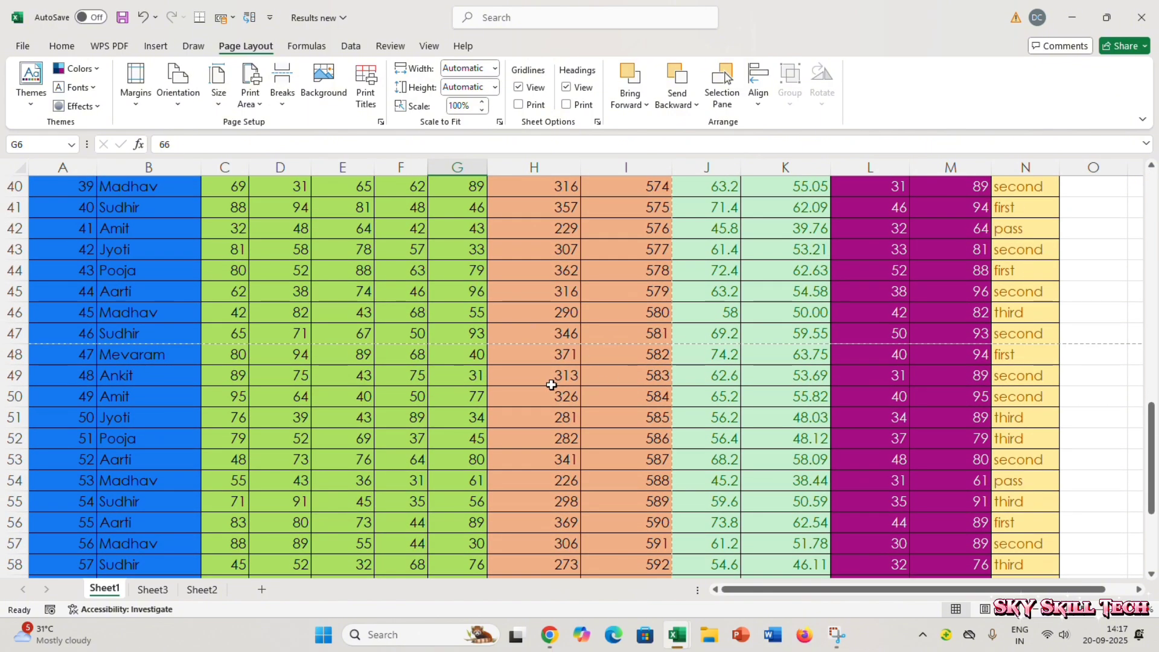
pyautogui.keyDown('ctrl'); pyautogui.scroll(1, 551, 382); pyautogui.keyUp('ctrl')
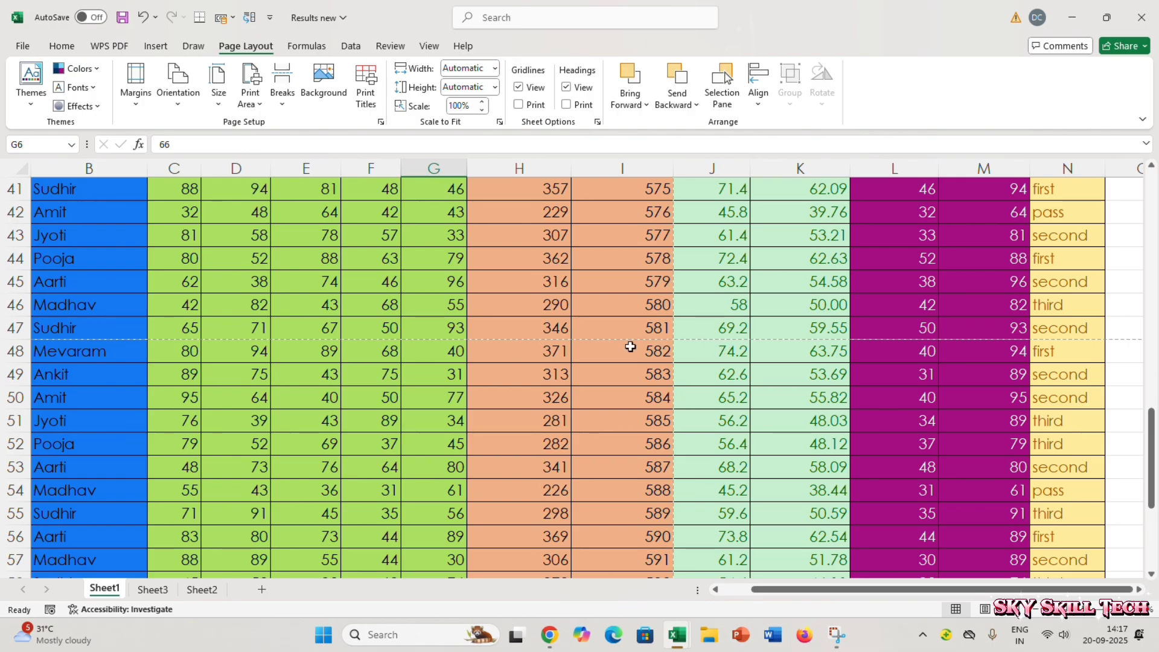
pyautogui.moveTo(558, 251); pyautogui.dragTo(803, 444)
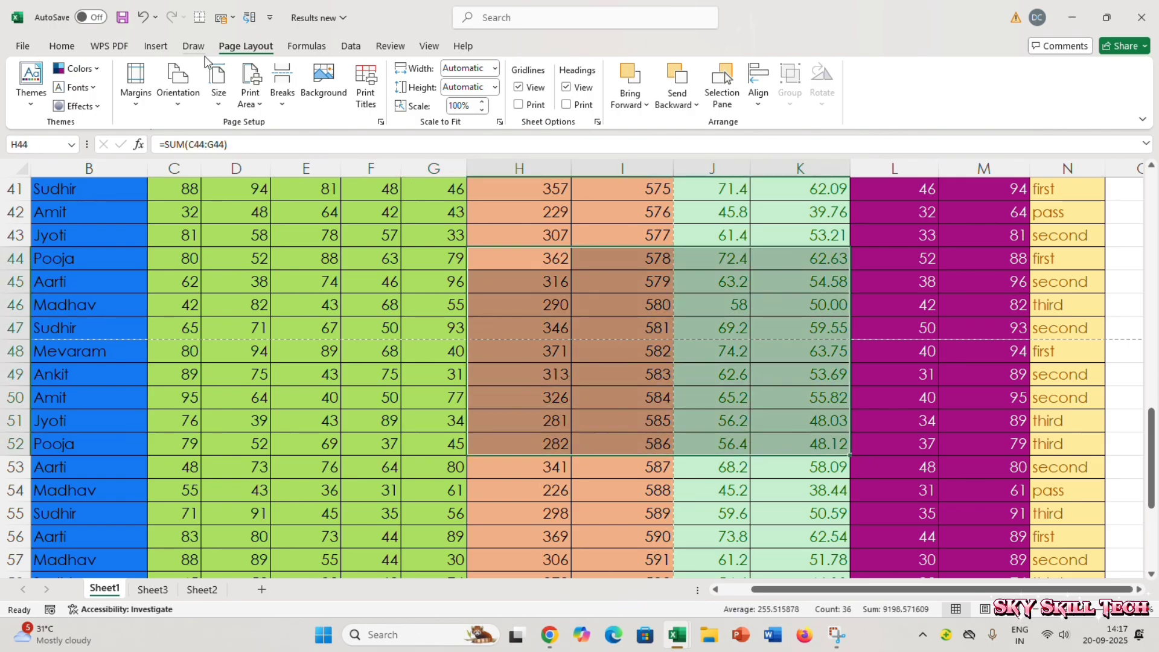
pyautogui.click(62, 46)
pyautogui.hotkey('ctrl', 'space')
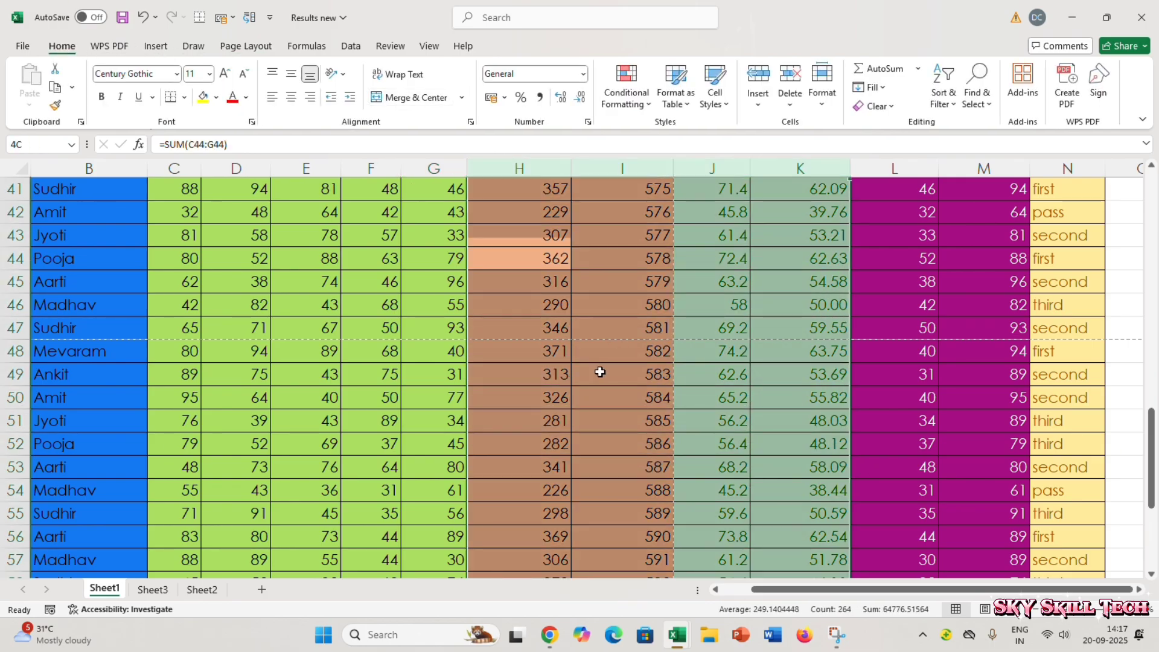
pyautogui.moveTo(544, 281); pyautogui.dragTo(803, 445)
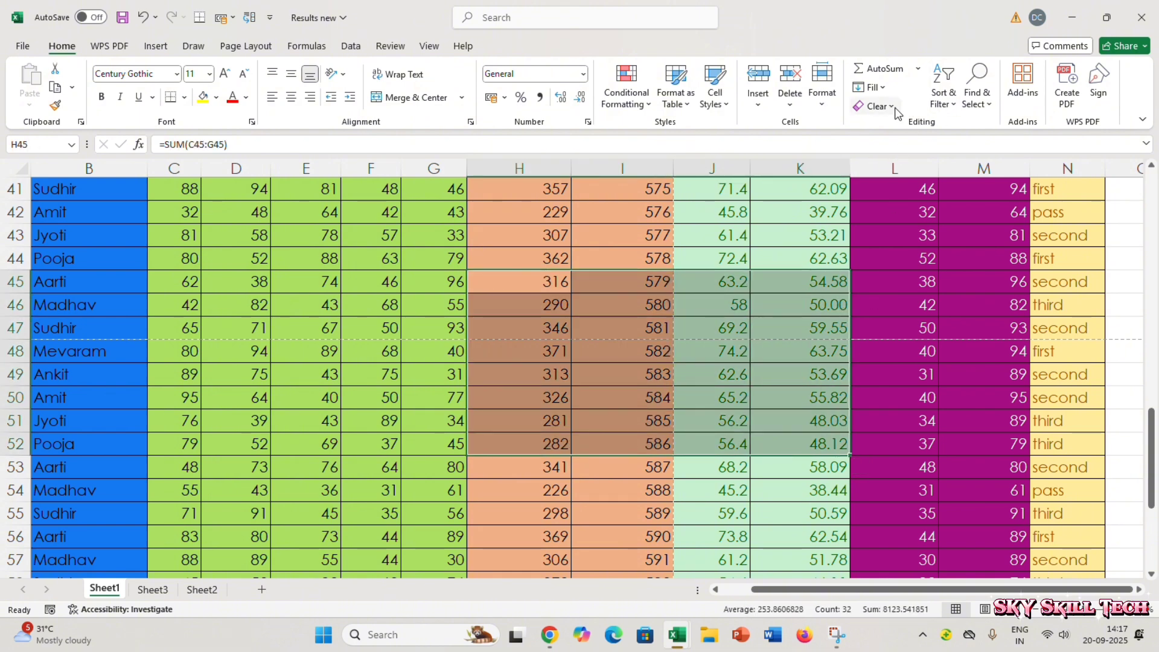
pyautogui.click(876, 106)
pyautogui.click(904, 146)
pyautogui.click(655, 398)
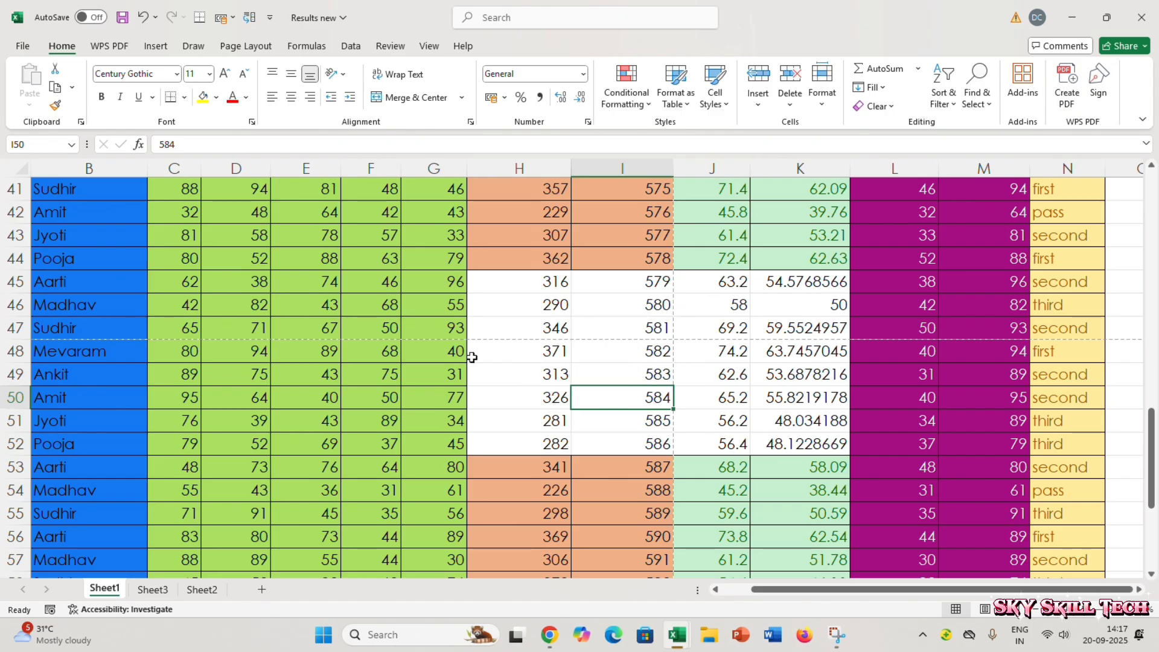
# Examine where the page break lines fall across the results table and the empty rows below it.
pyautogui.scroll(-6, 469, 349)
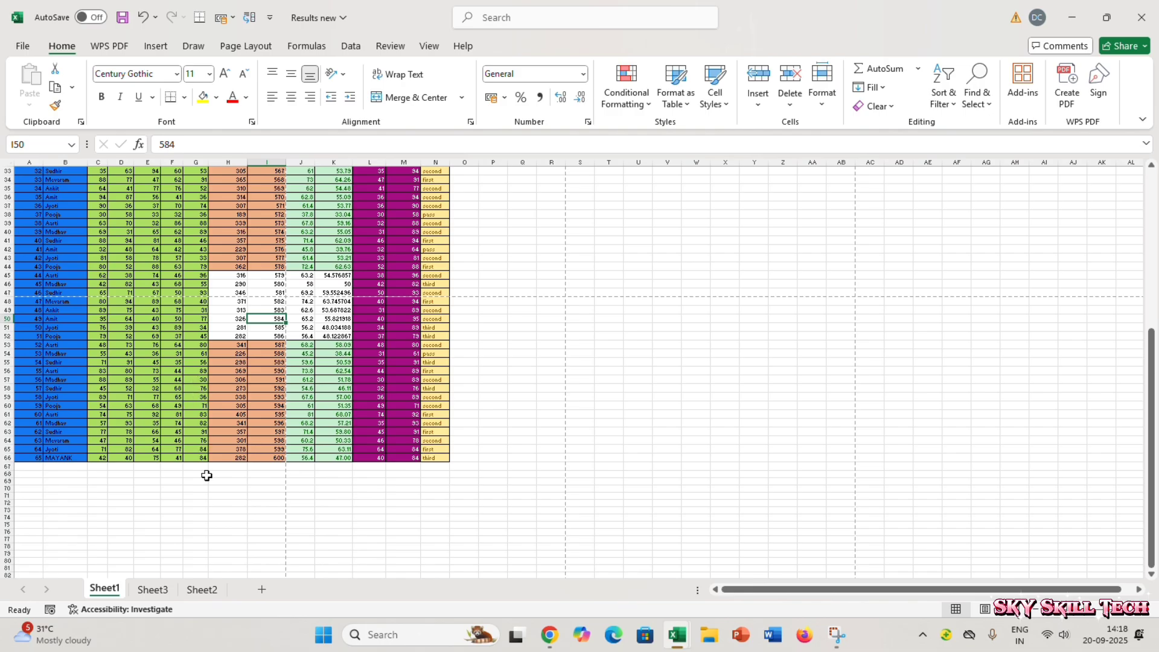
pyautogui.scroll(-10, 209, 465)
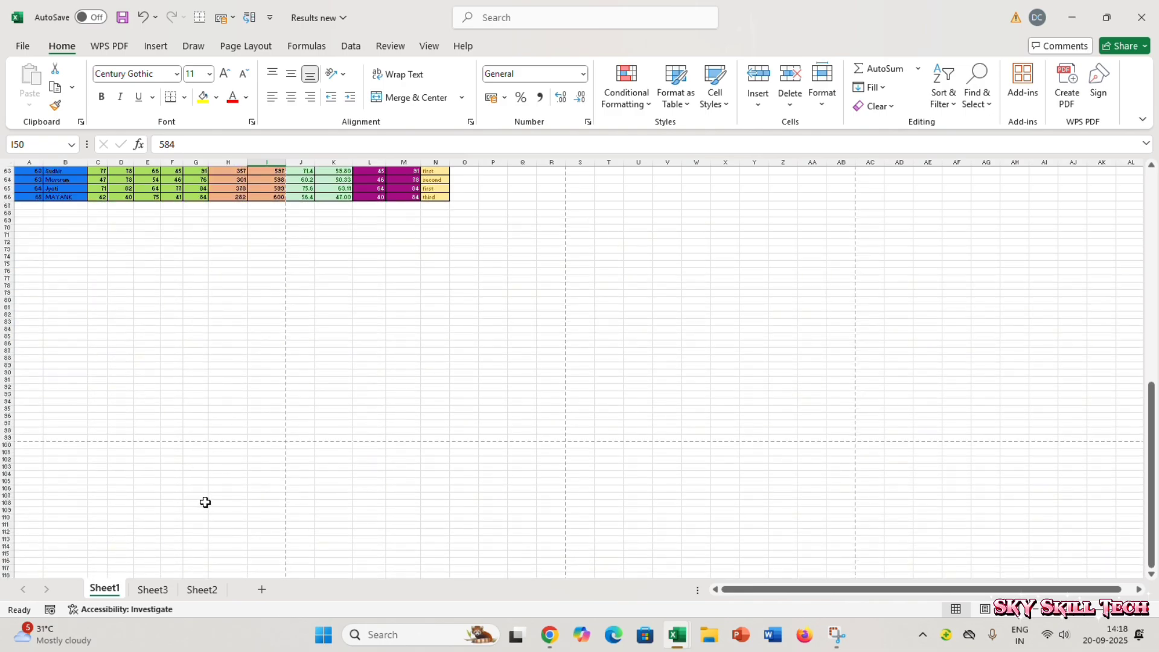
pyautogui.scroll(-8, 232, 490)
pyautogui.scroll(-11, 231, 489)
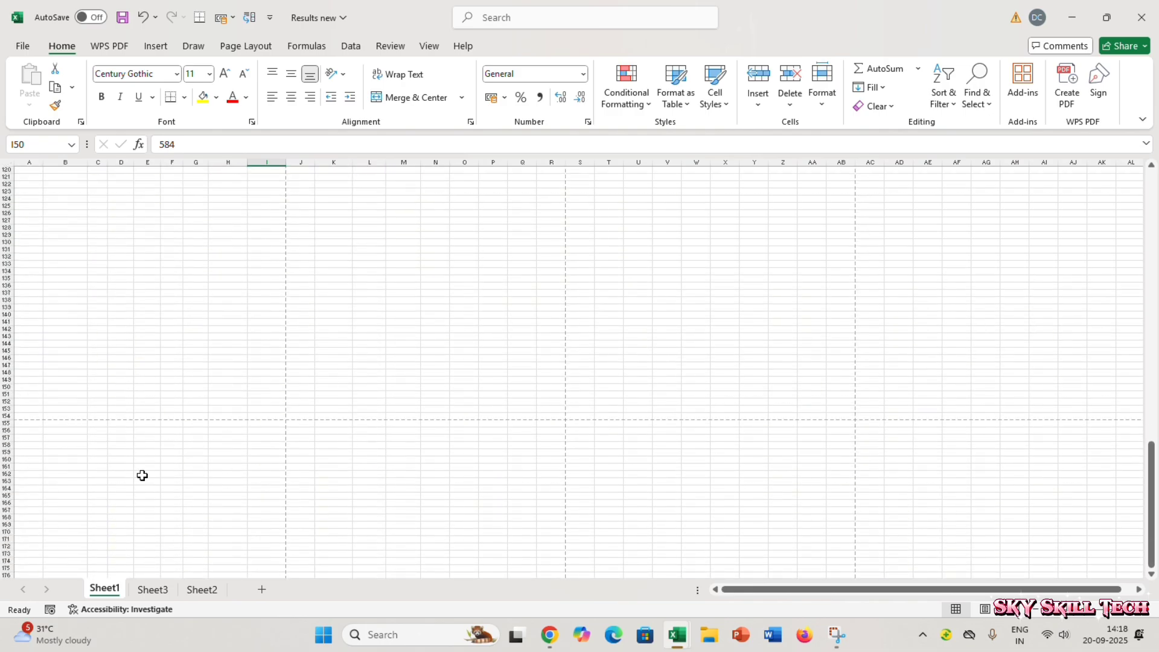
pyautogui.scroll(20, 180, 461)
pyautogui.scroll(1, 213, 421)
pyautogui.scroll(-5, 213, 422)
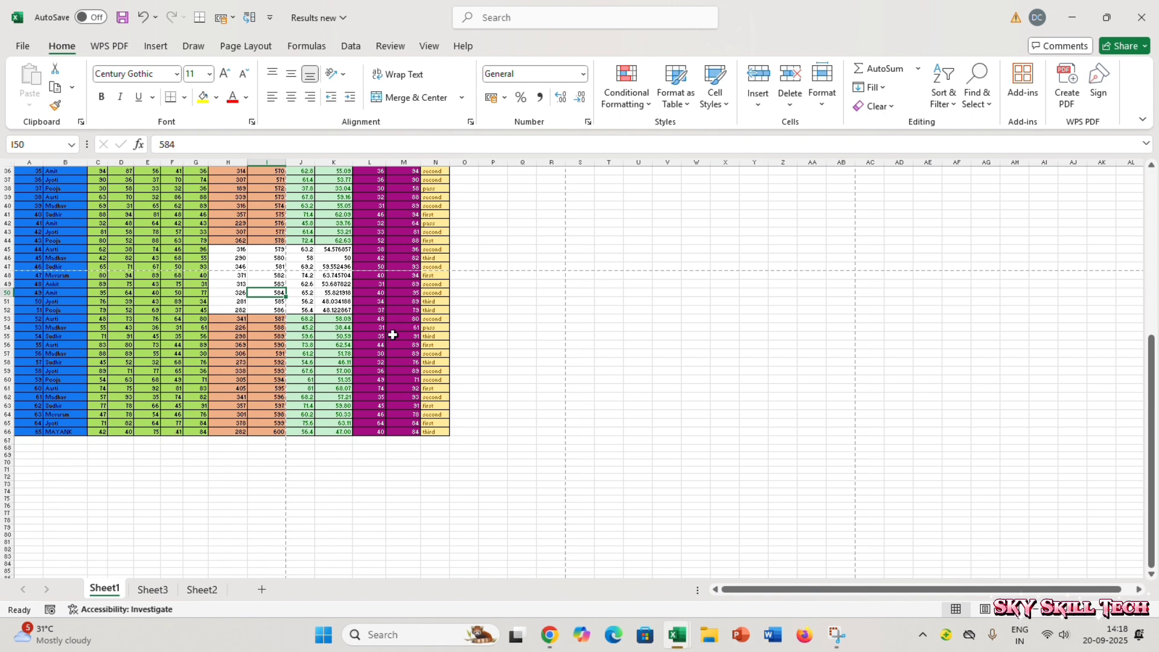
pyautogui.scroll(5, 435, 381)
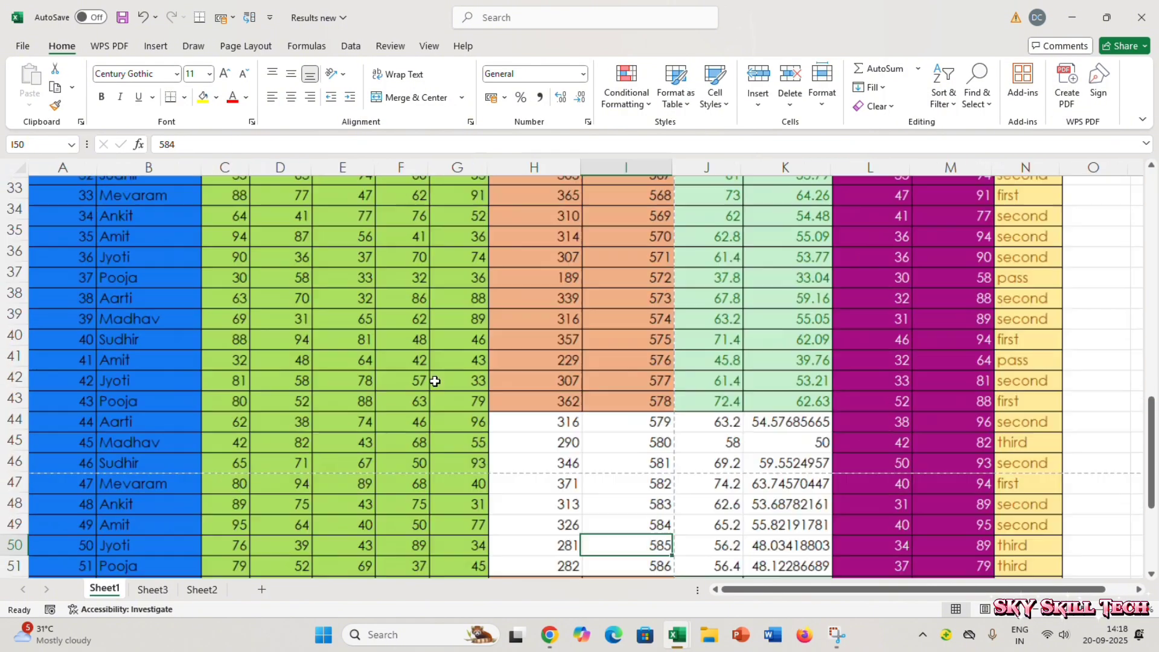
pyautogui.scroll(9, 435, 381)
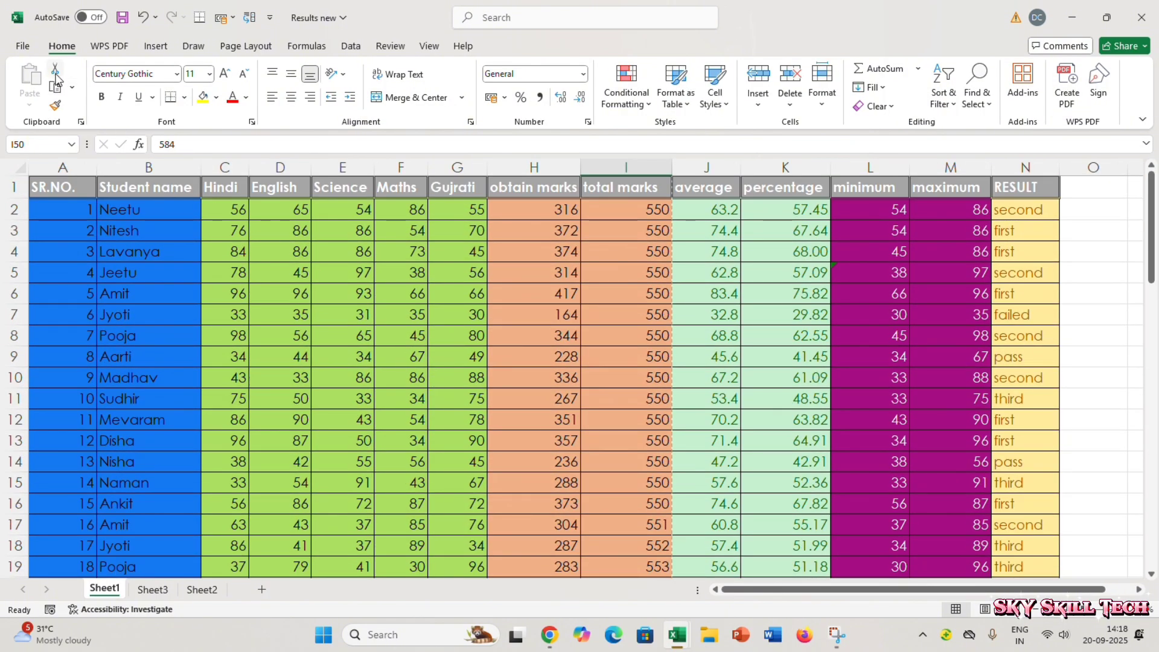
# Inspect the first page in the print preview down to its last rows, both as a whole and up close.
pyautogui.click(17, 46)
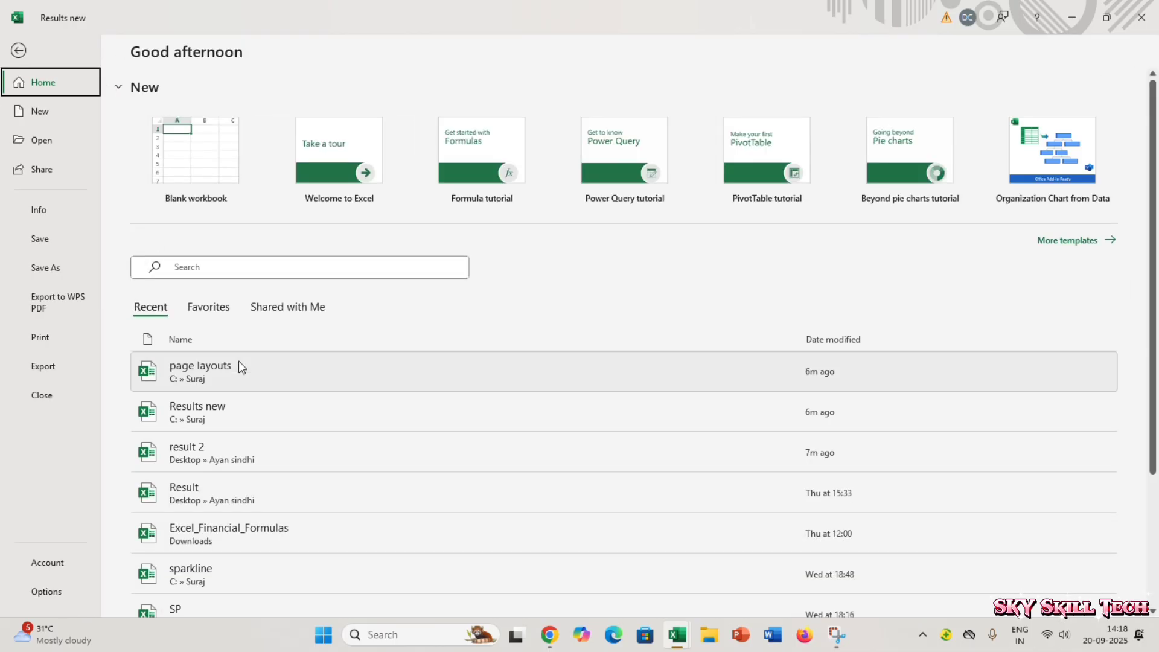
pyautogui.click(62, 338)
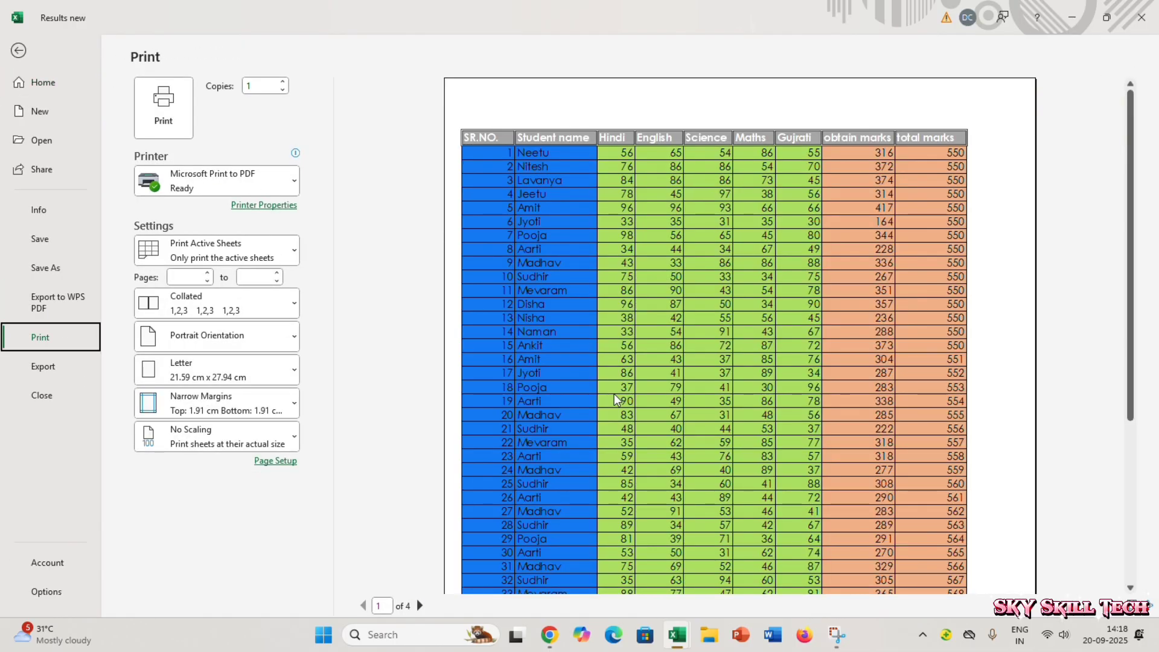
pyautogui.click(756, 313)
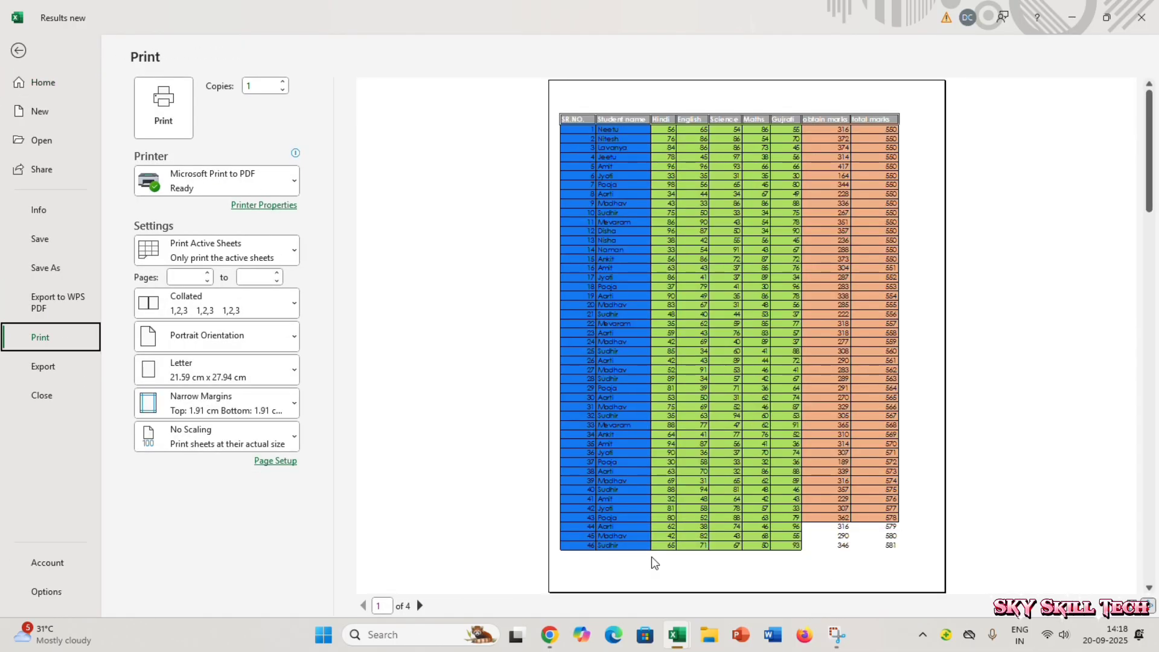
pyautogui.click(593, 550)
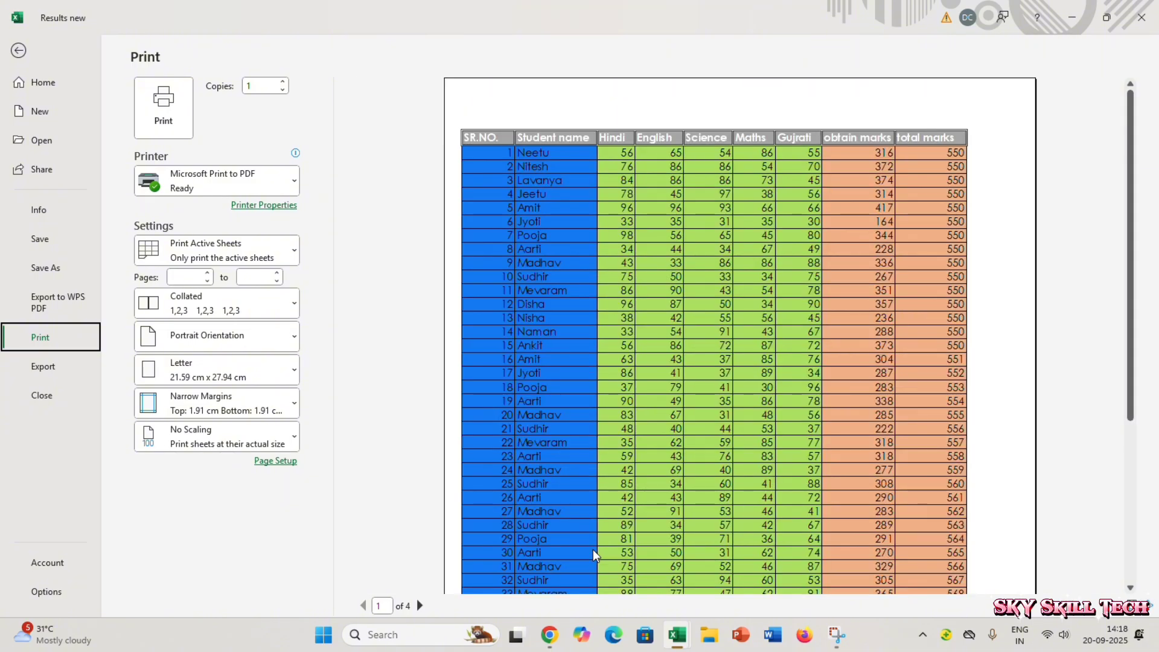
pyautogui.scroll(-3, 509, 559)
pyautogui.scroll(3, 561, 534)
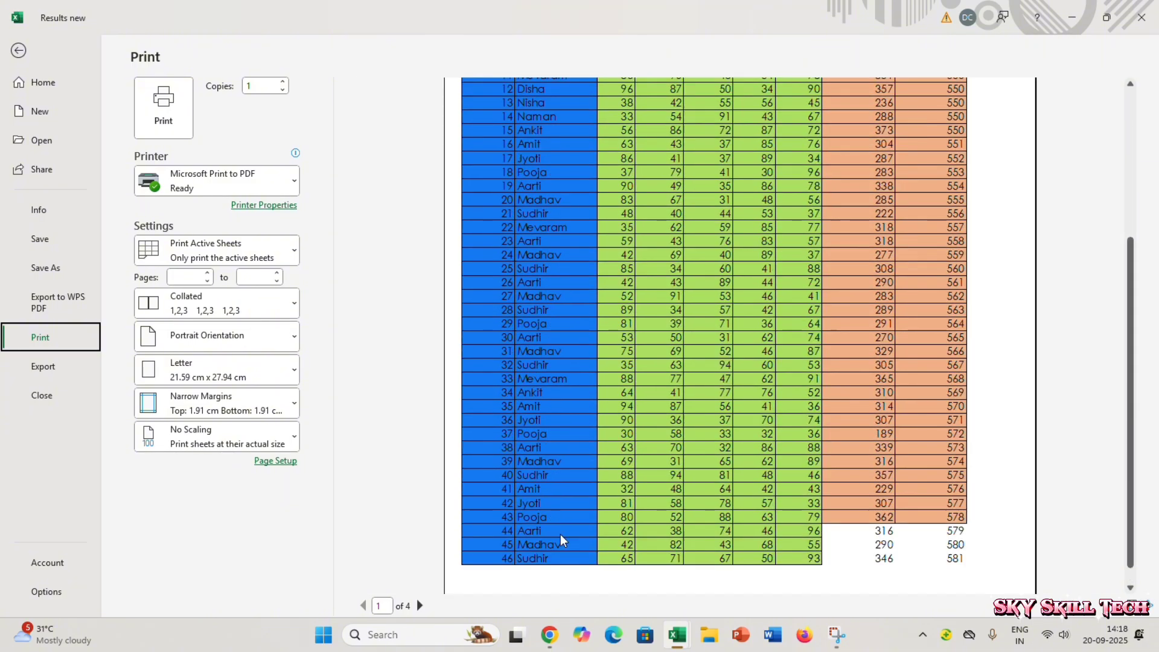
pyautogui.press('Escape')
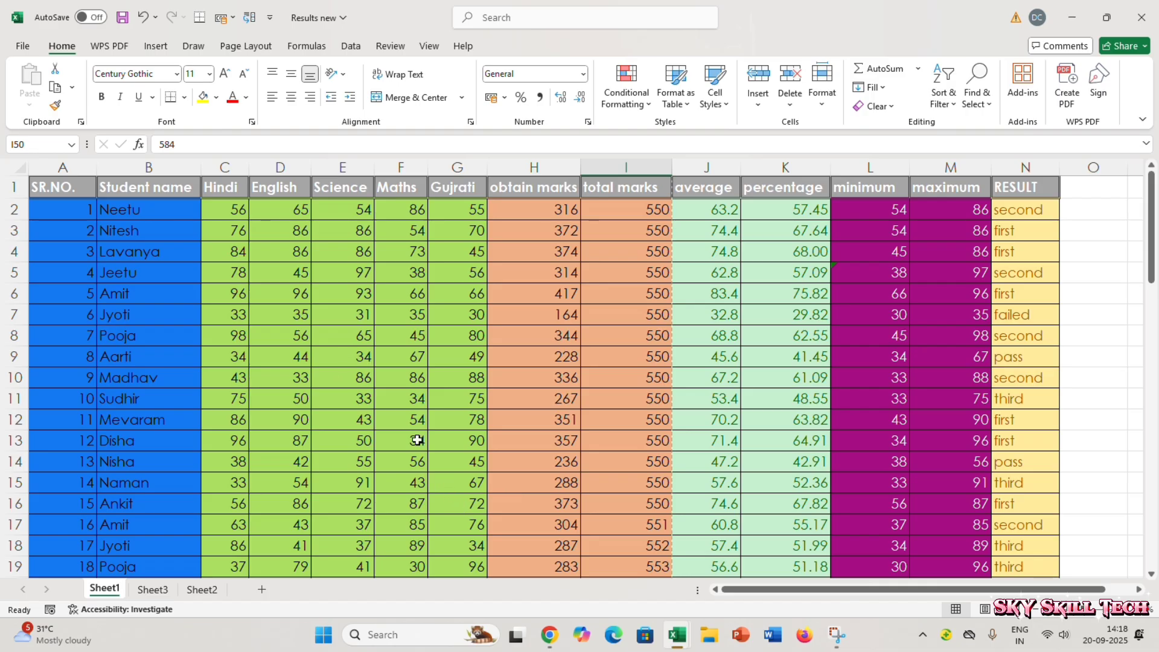
# Preview the sheet in portrait, and try Landscape orientation with another look at the print preview.
pyautogui.click(244, 47)
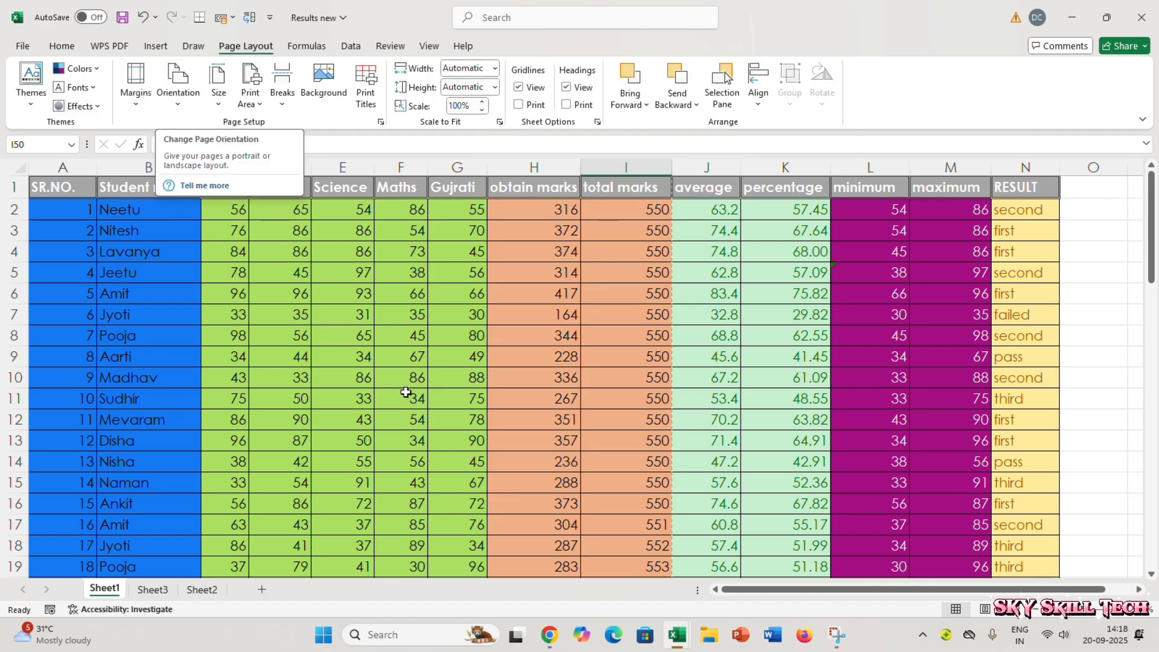
pyautogui.hotkey('ctrl', 'p')
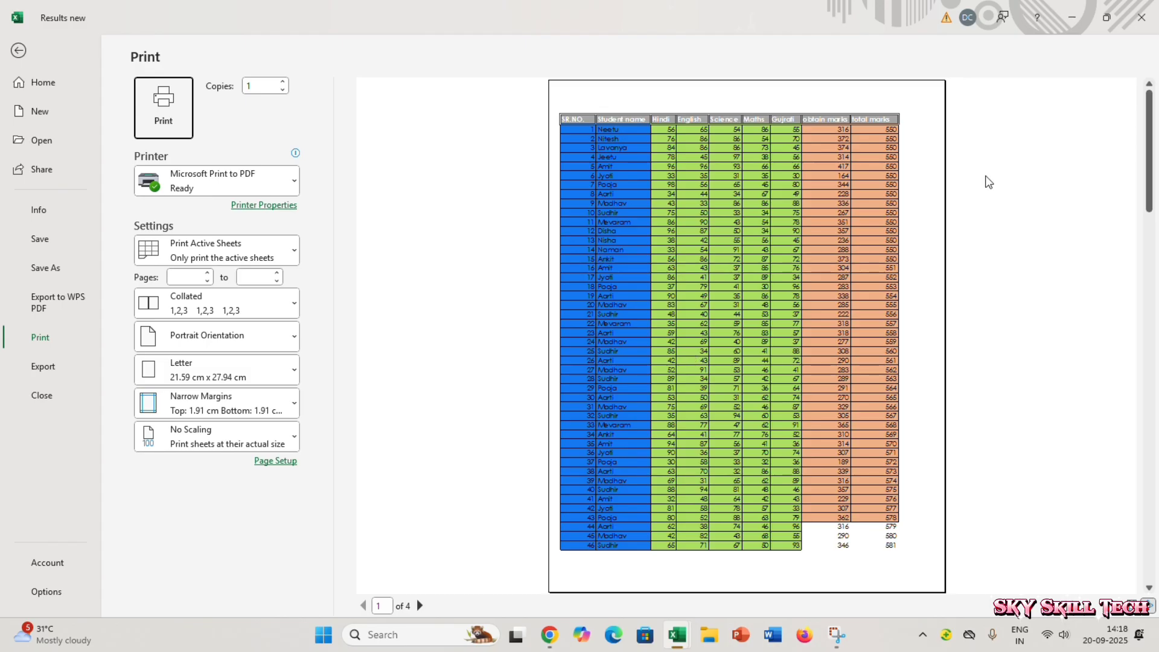
pyautogui.press('Escape')
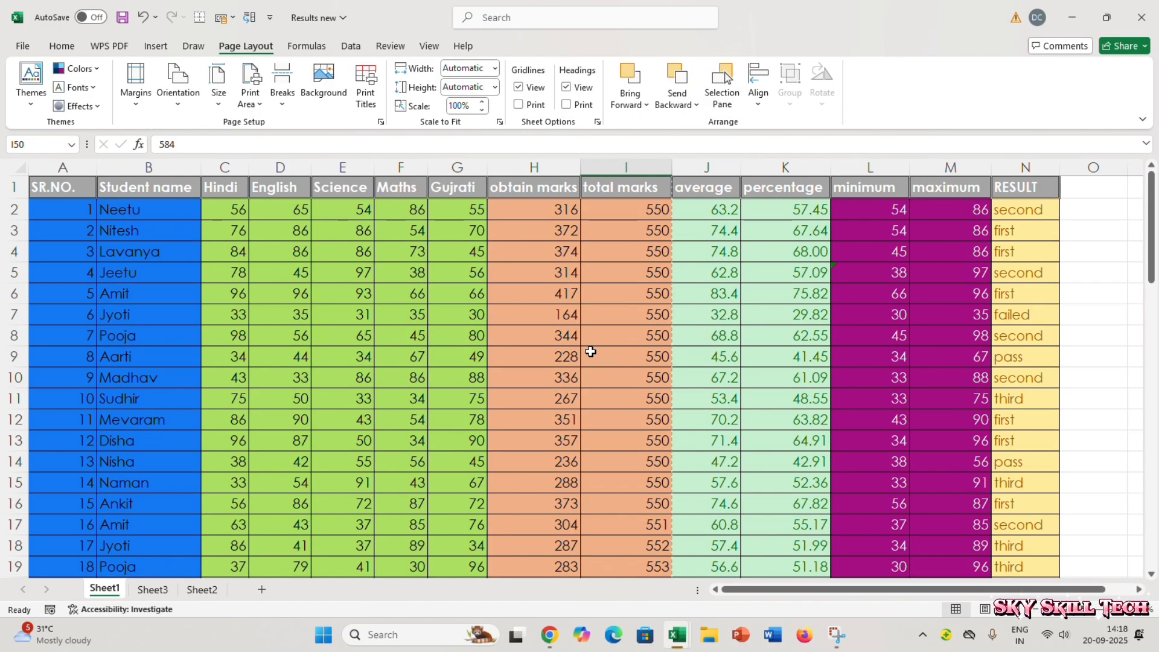
pyautogui.click(173, 113)
pyautogui.click(187, 169)
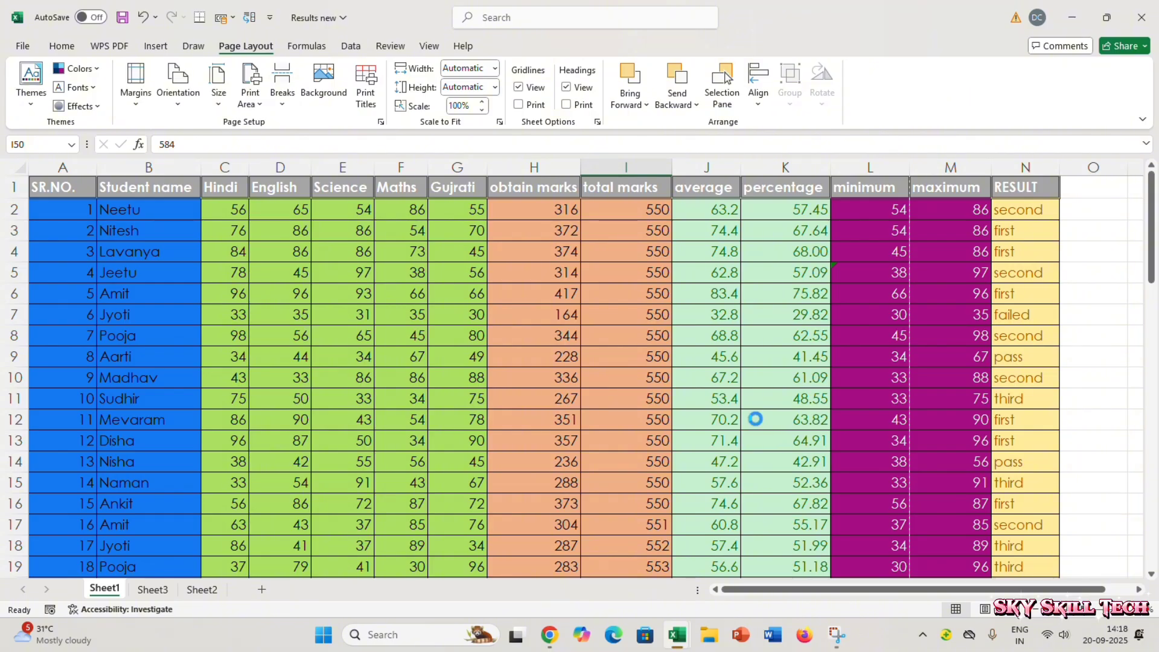
pyautogui.hotkey('ctrl', 'p')
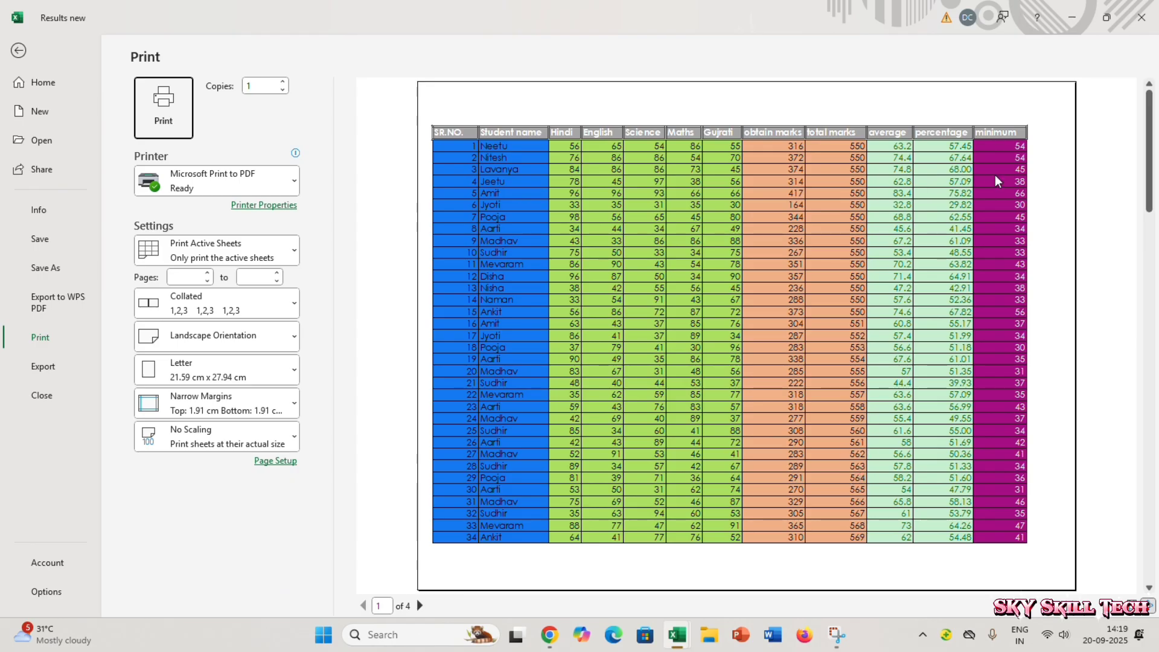
pyautogui.press('Escape')
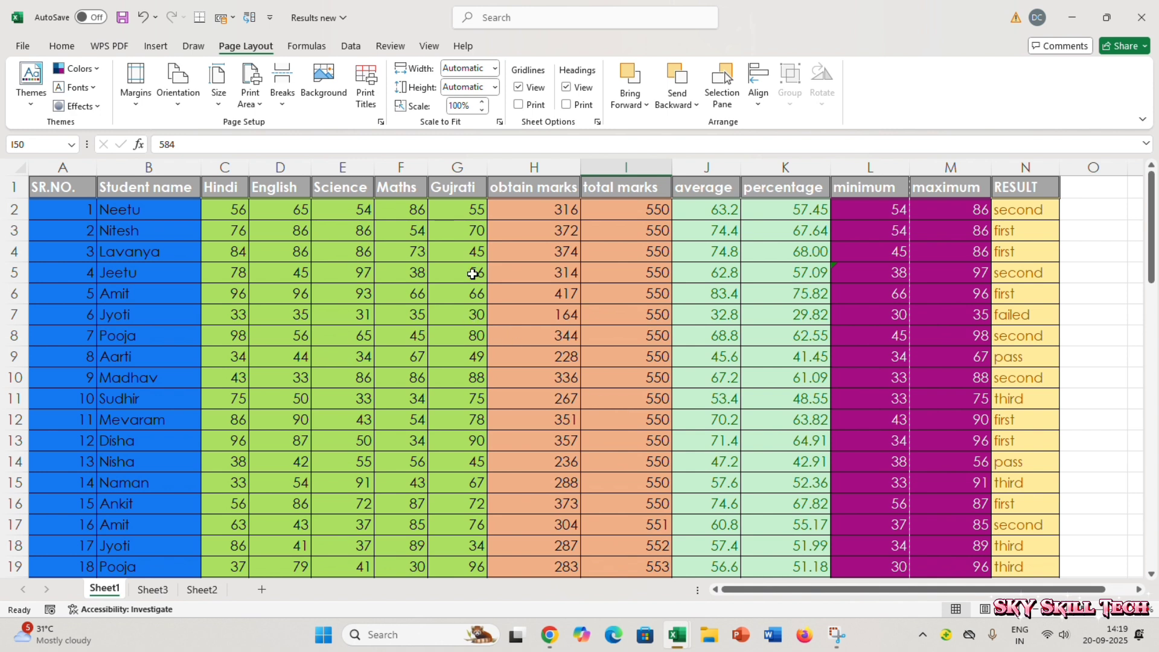
# Set the page orientation back to Portrait and look over the available paper sizes without choosing one.
pyautogui.click(186, 115)
pyautogui.click(195, 150)
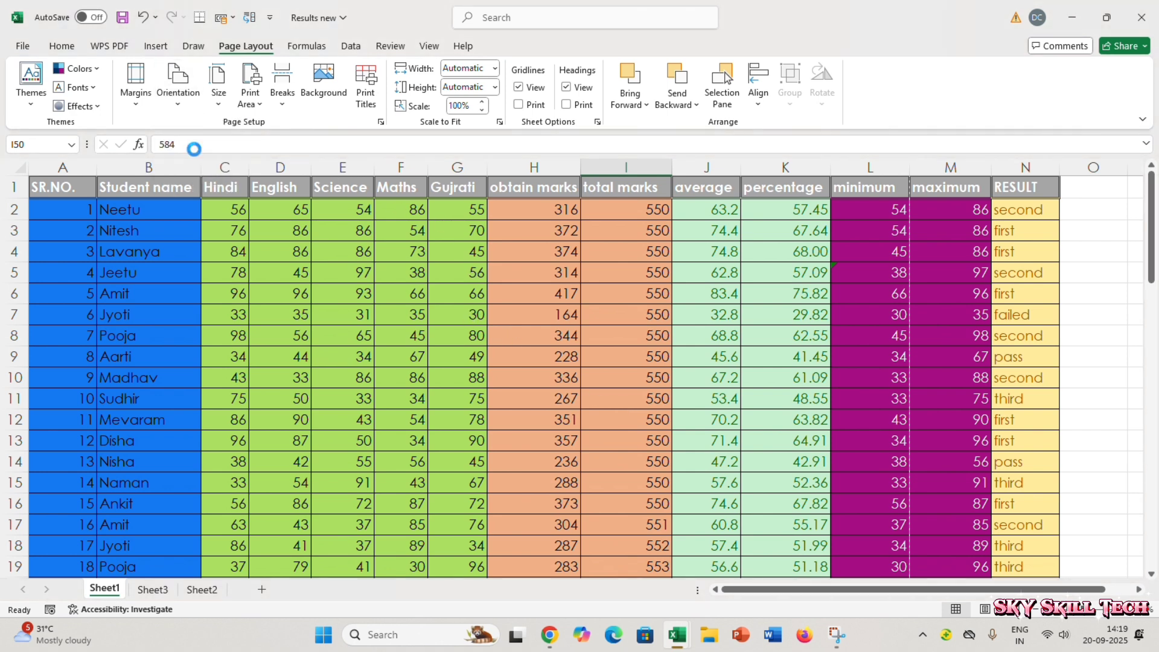
pyautogui.click(218, 108)
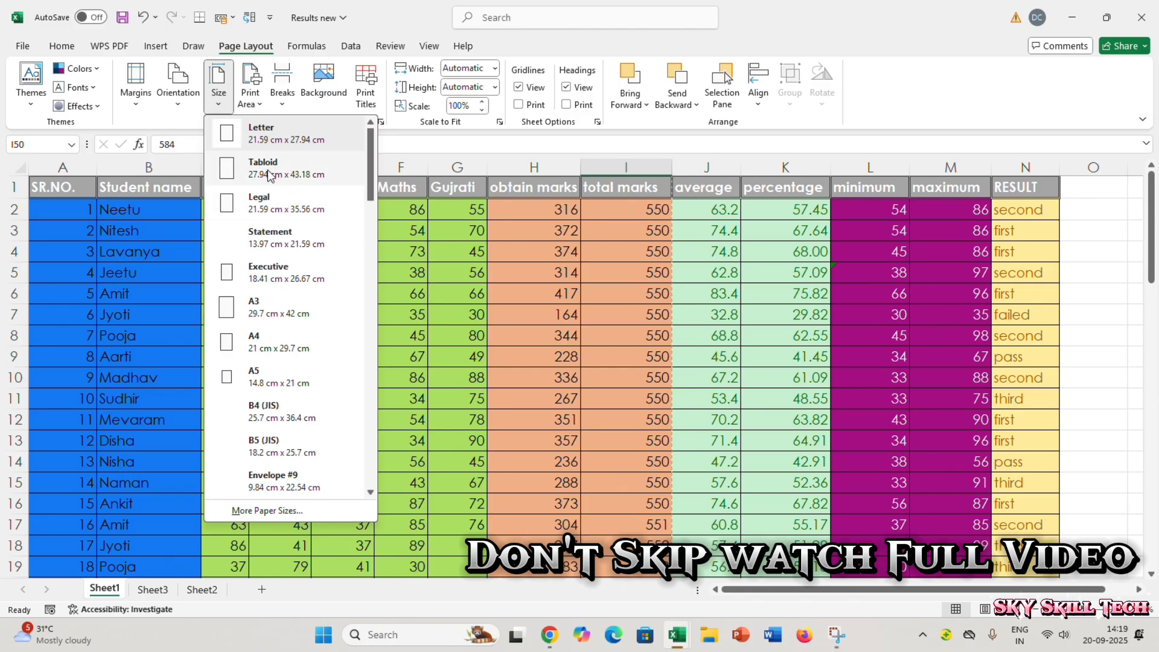
pyautogui.click(641, 392)
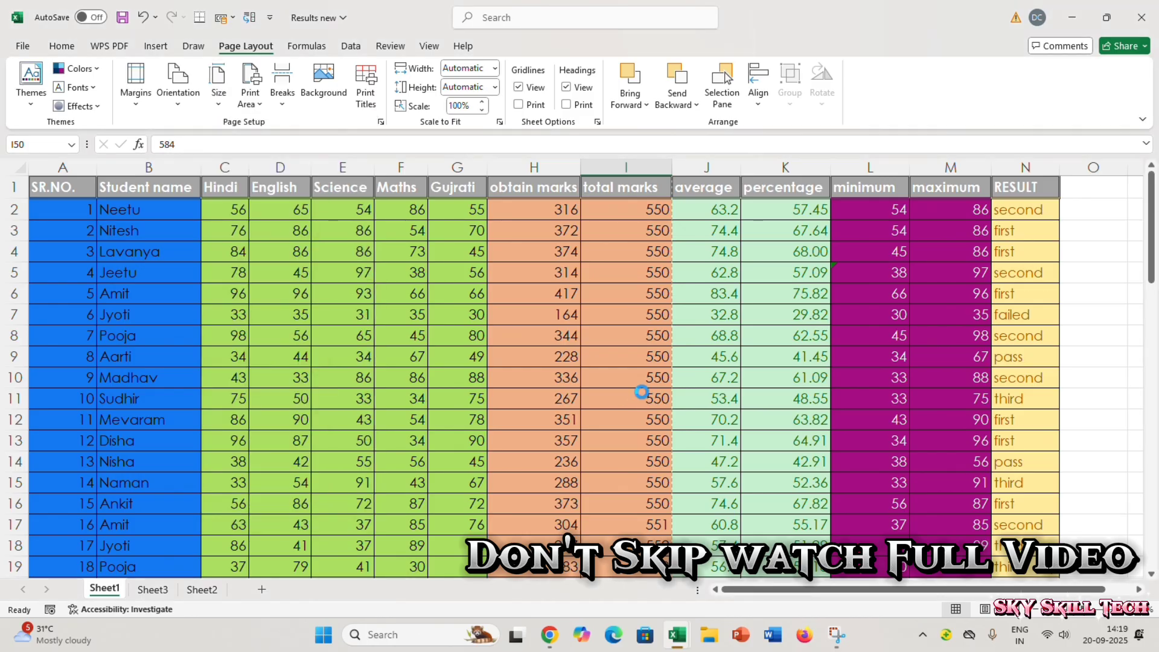
# Check the Letter print preview, and try Legal paper size with a look at the first page's last rows in the preview.
pyautogui.hotkey('ctrl', 'p')
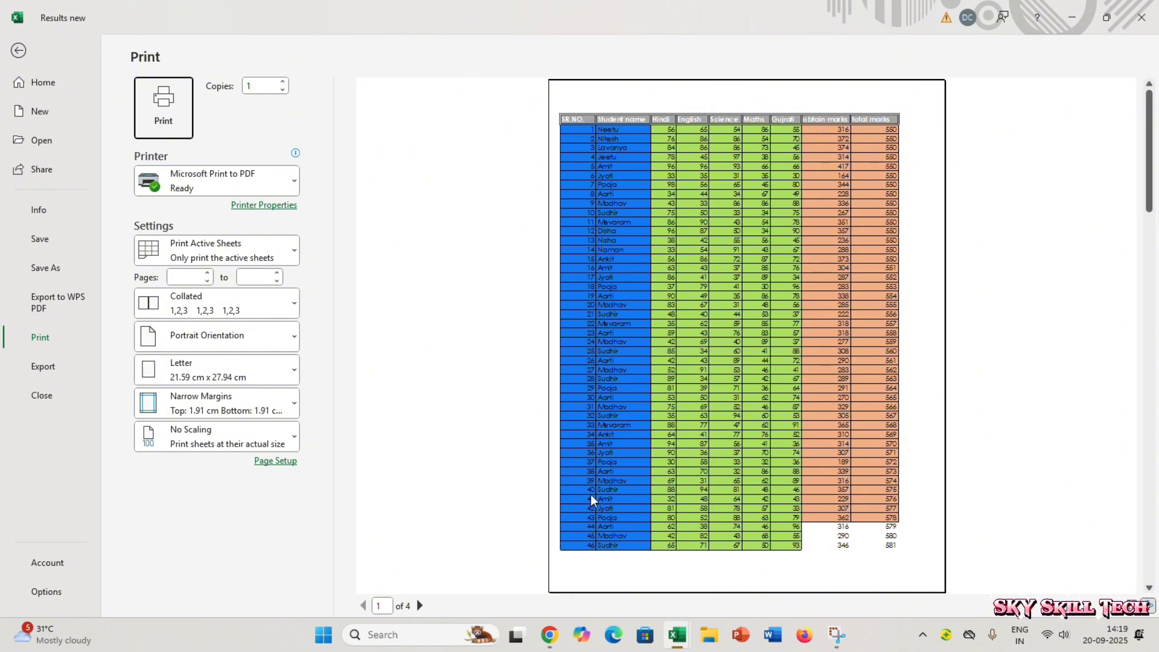
pyautogui.press('Escape')
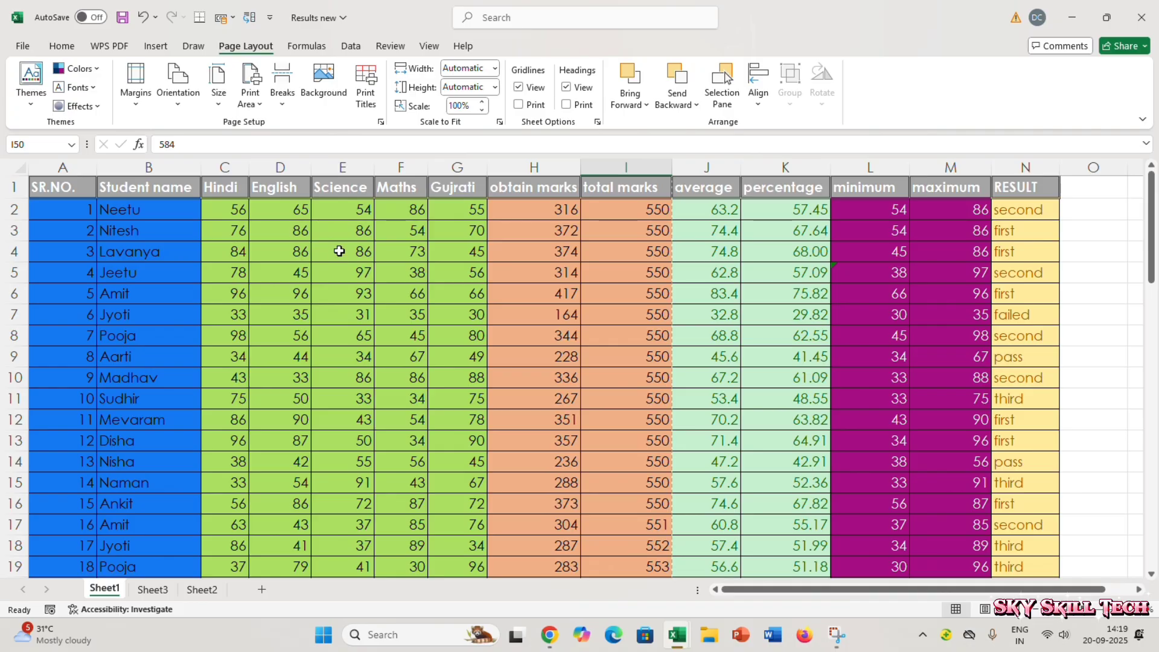
pyautogui.click(218, 87)
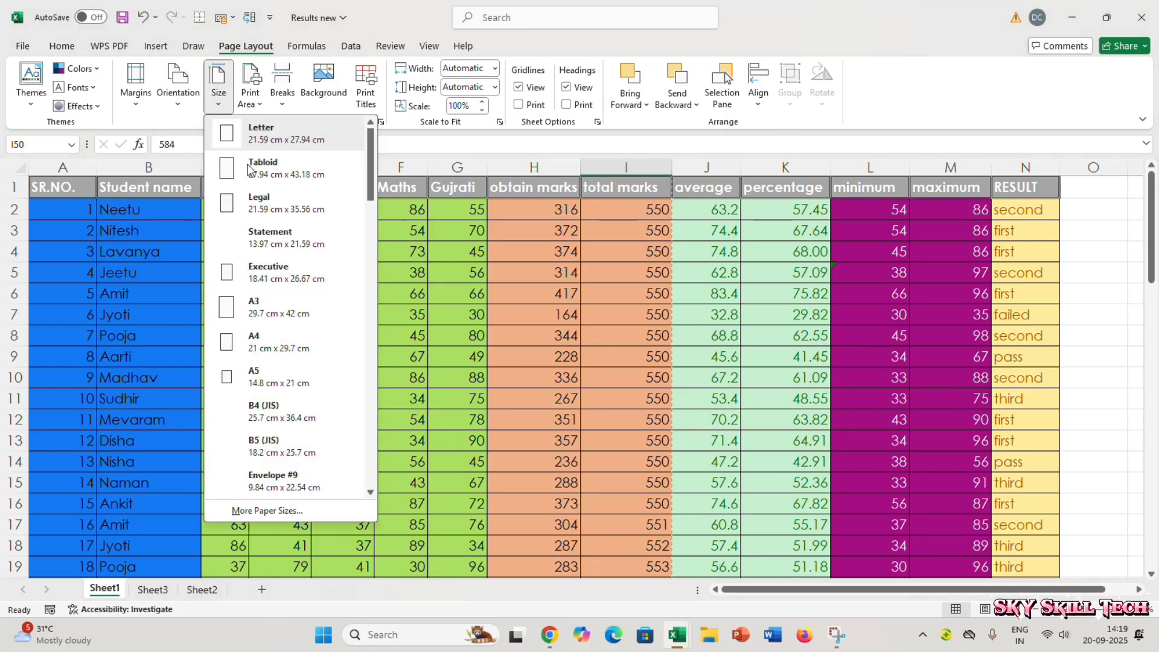
pyautogui.click(279, 231)
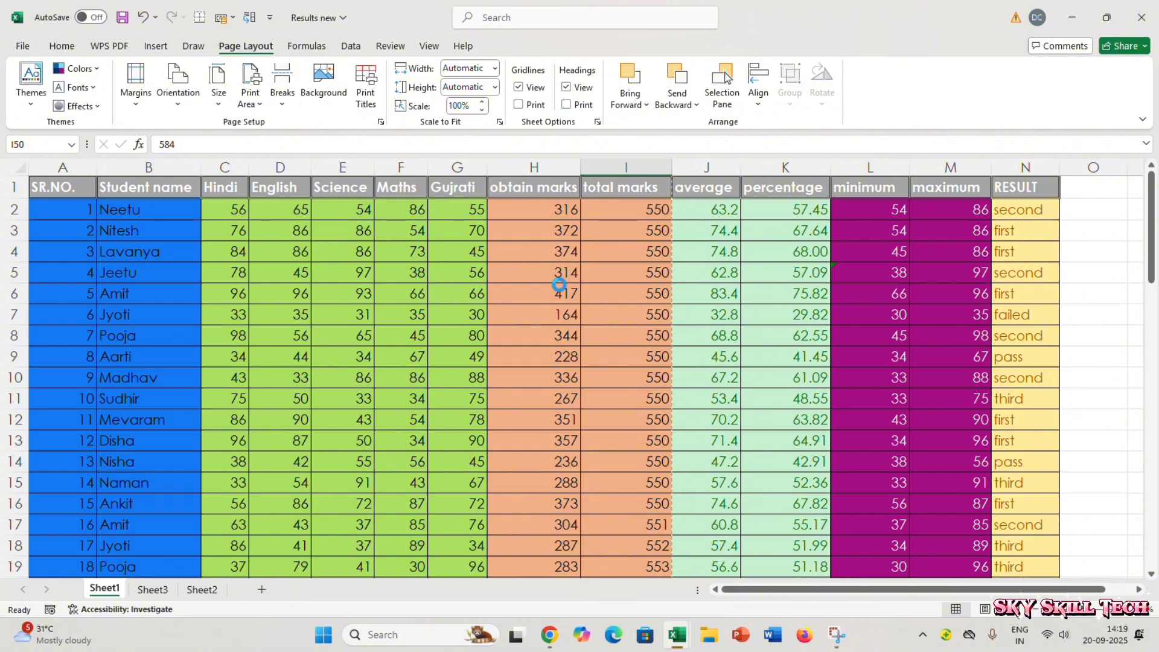
pyautogui.hotkey('ctrl', 'p')
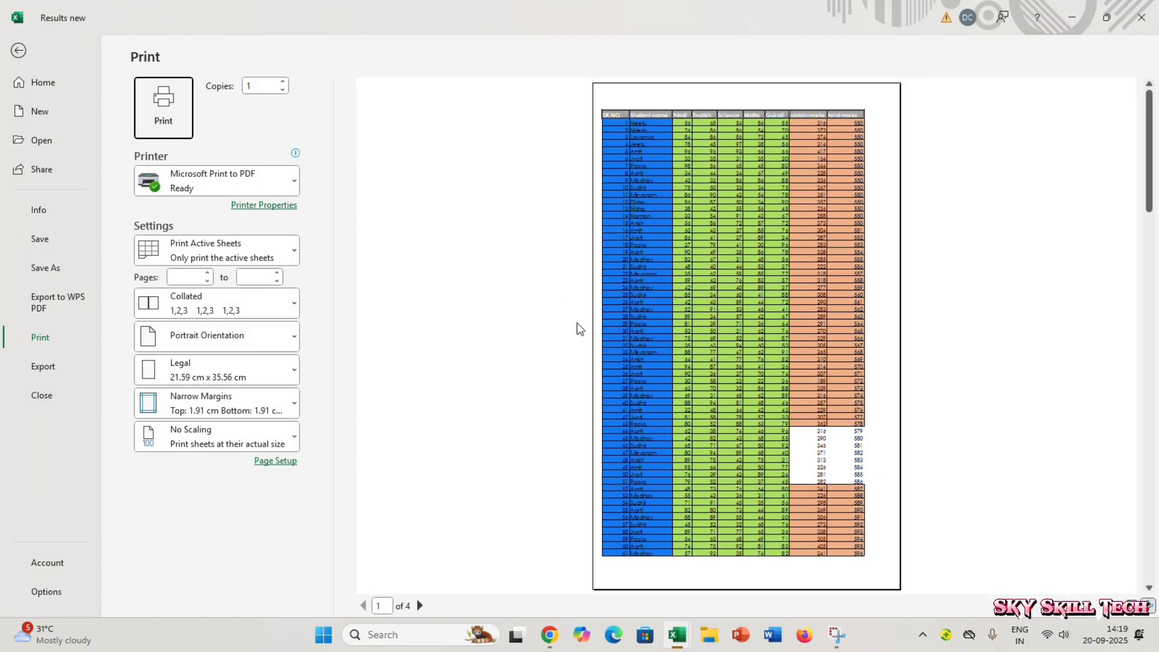
pyautogui.click(631, 559)
pyautogui.scroll(-10, 592, 515)
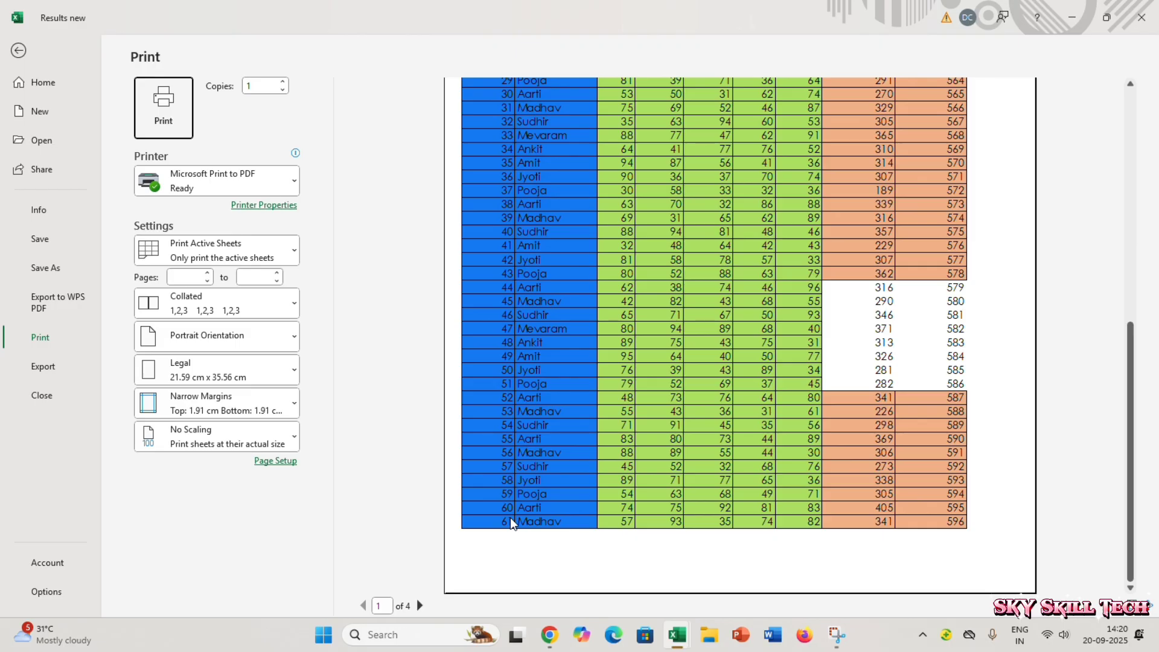
pyautogui.press('Escape')
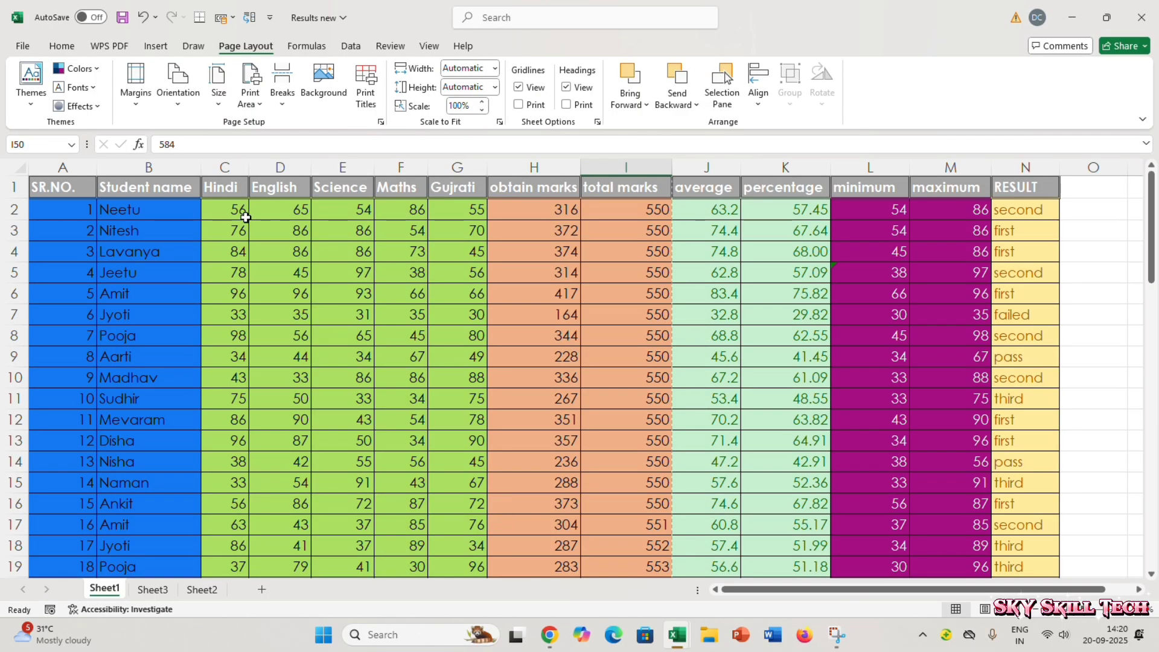
# Set the paper size back to Letter and check the print preview.
pyautogui.click(220, 105)
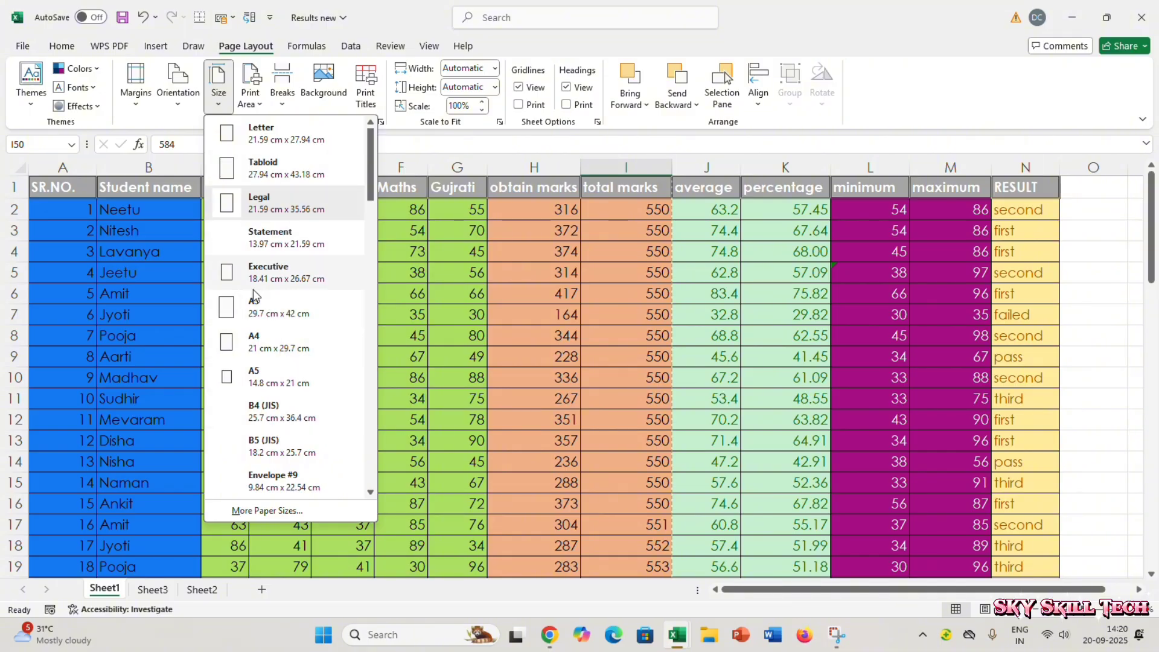
pyautogui.click(304, 145)
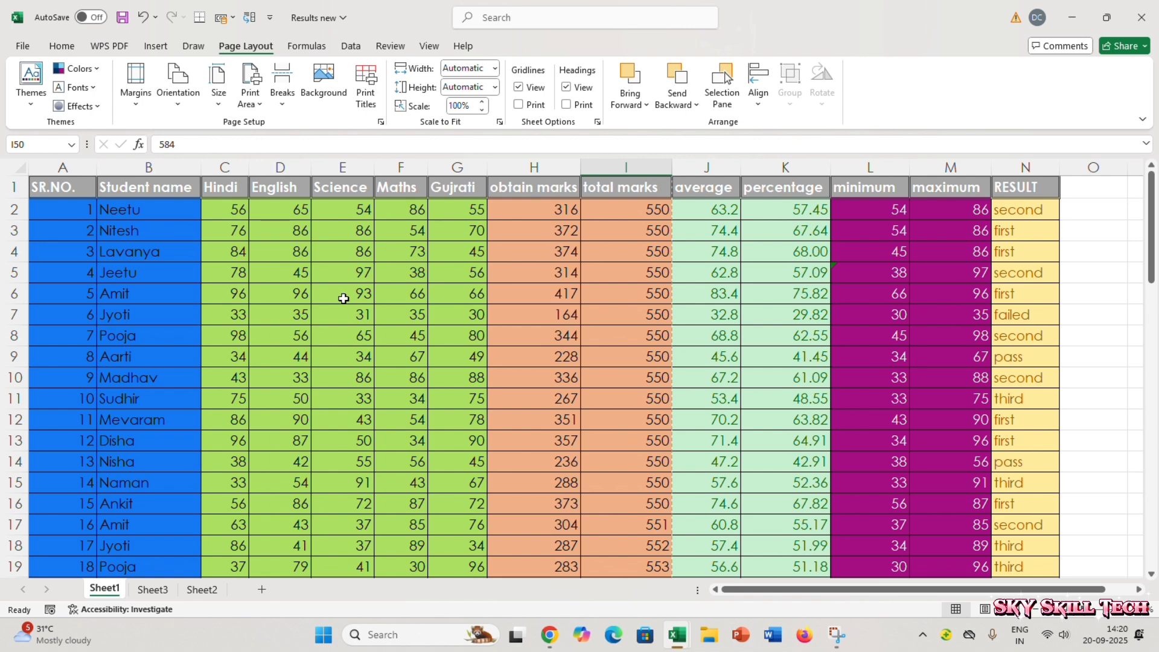
pyautogui.hotkey('ctrl', 'p')
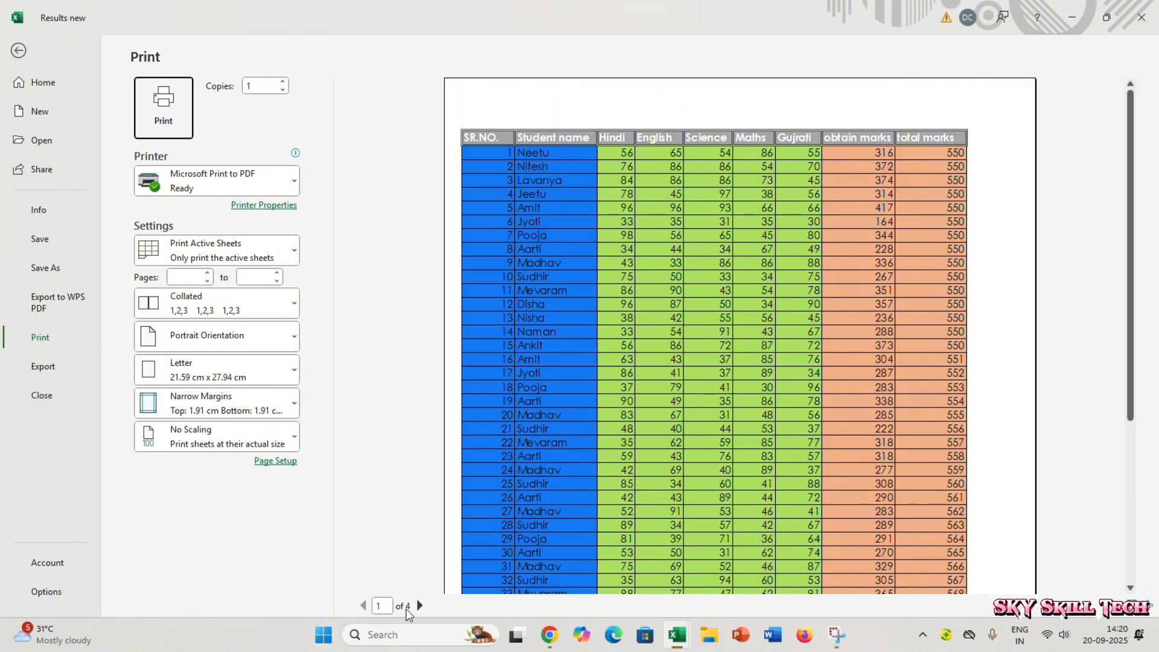
pyautogui.press('Escape')
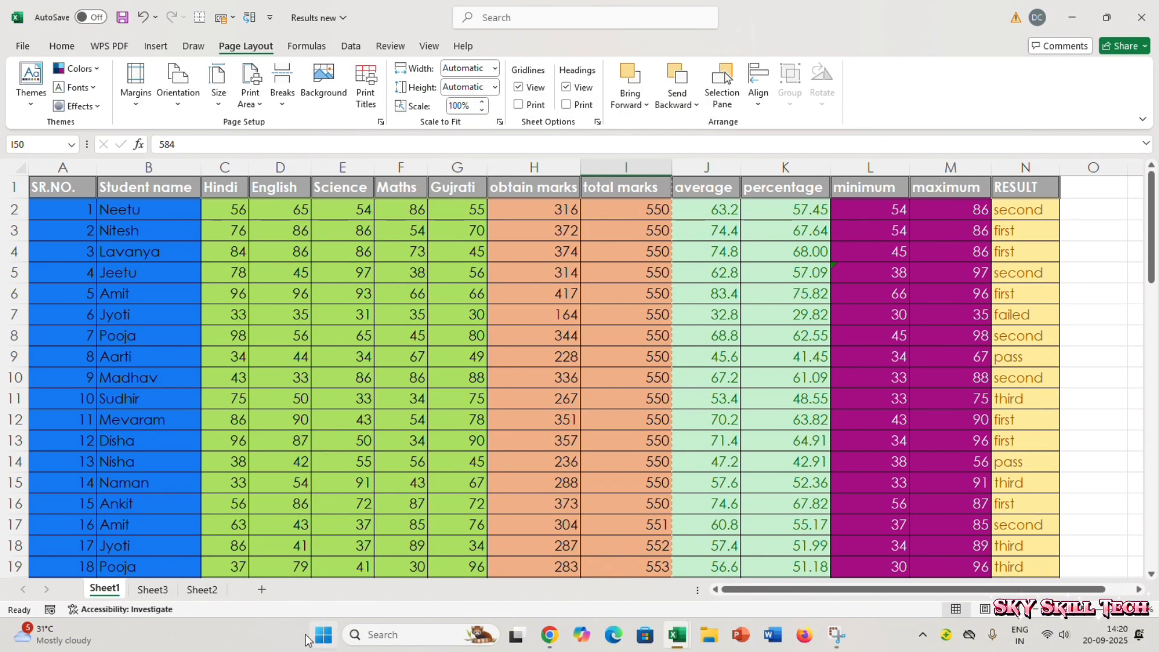
# Set cells A12:H21 as the print area and check the selection in the print preview.
pyautogui.scroll(-1, 337, 590)
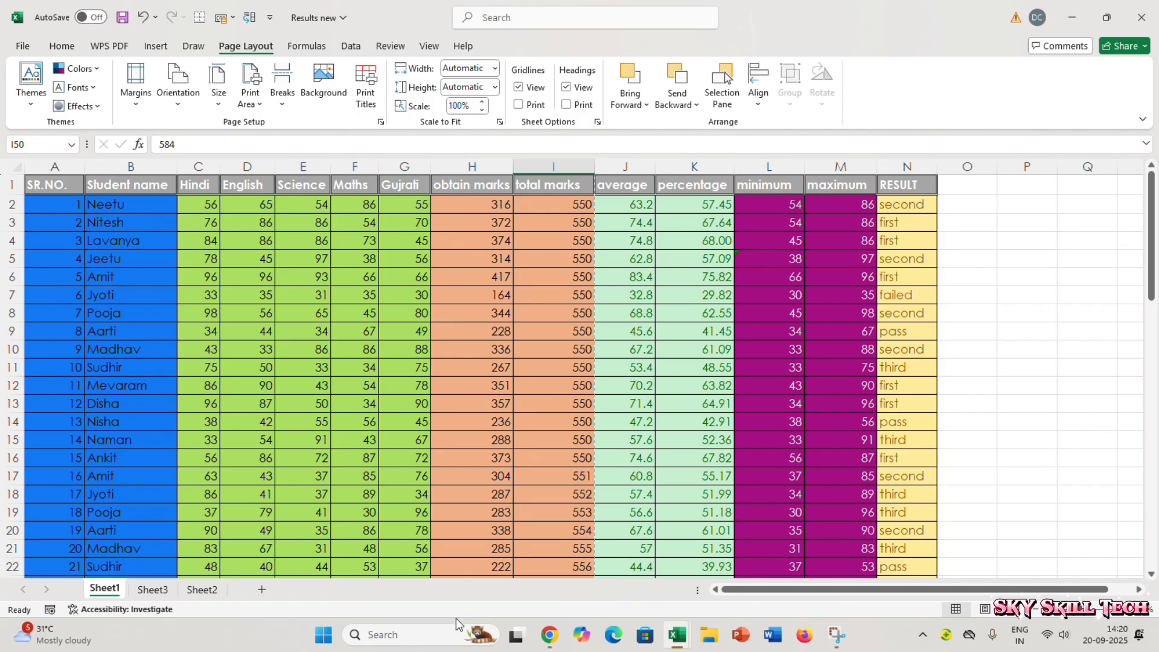
pyautogui.scroll(-2, 186, 435)
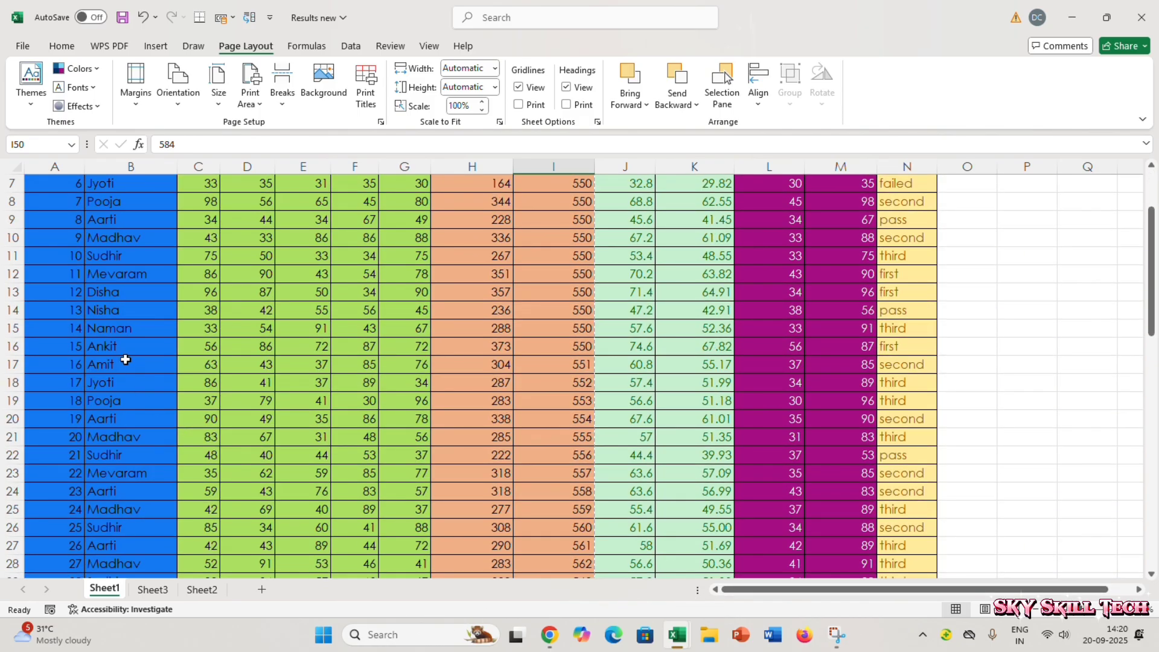
pyautogui.click(75, 277)
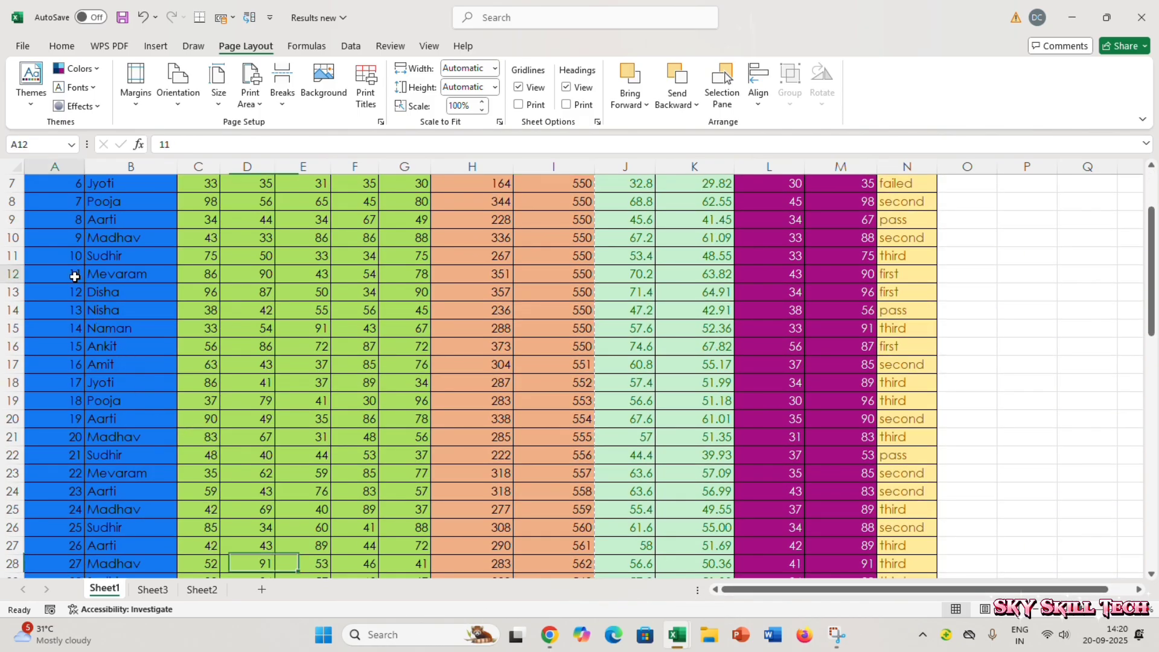
pyautogui.moveTo(75, 277); pyautogui.dragTo(461, 440)
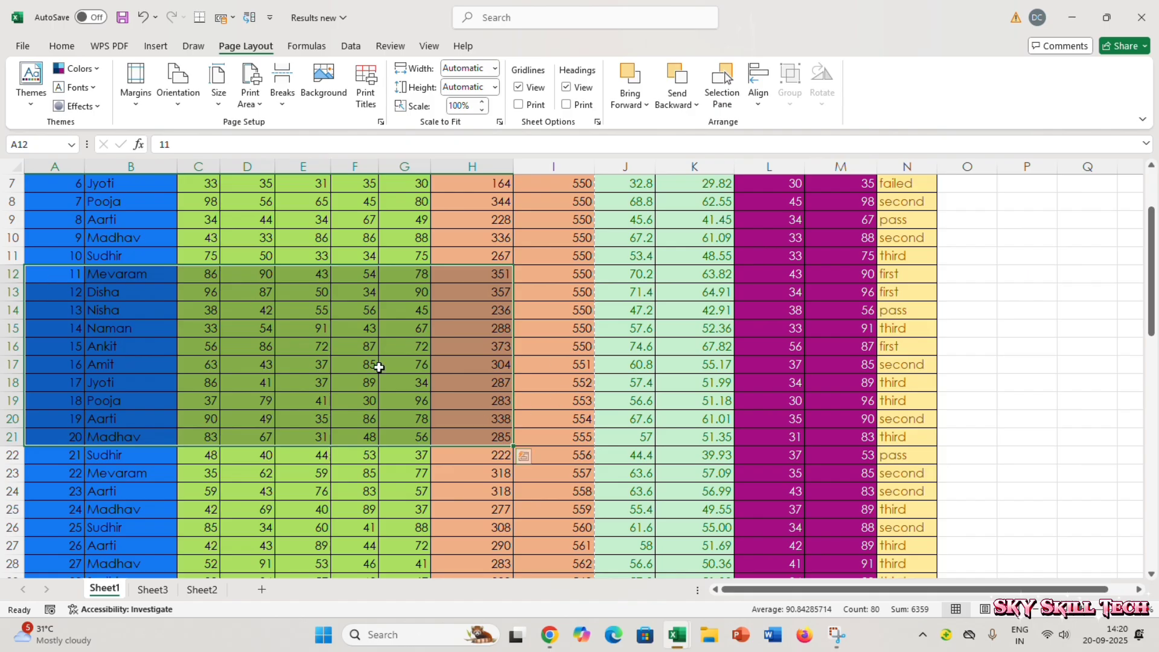
pyautogui.click(253, 98)
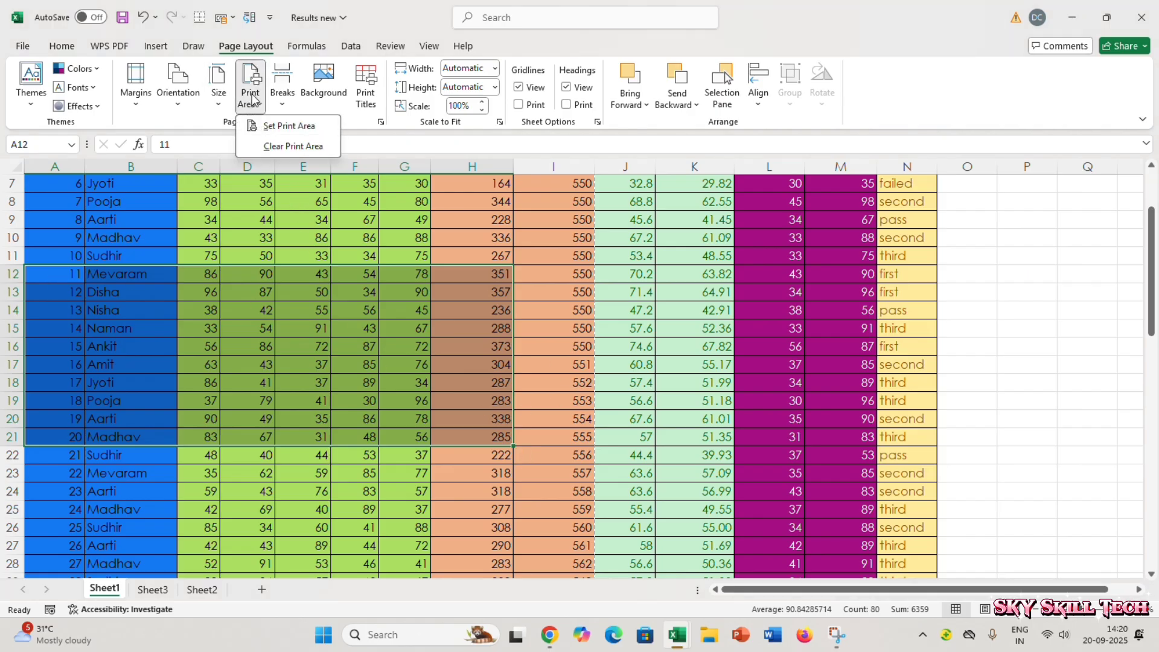
pyautogui.click(286, 127)
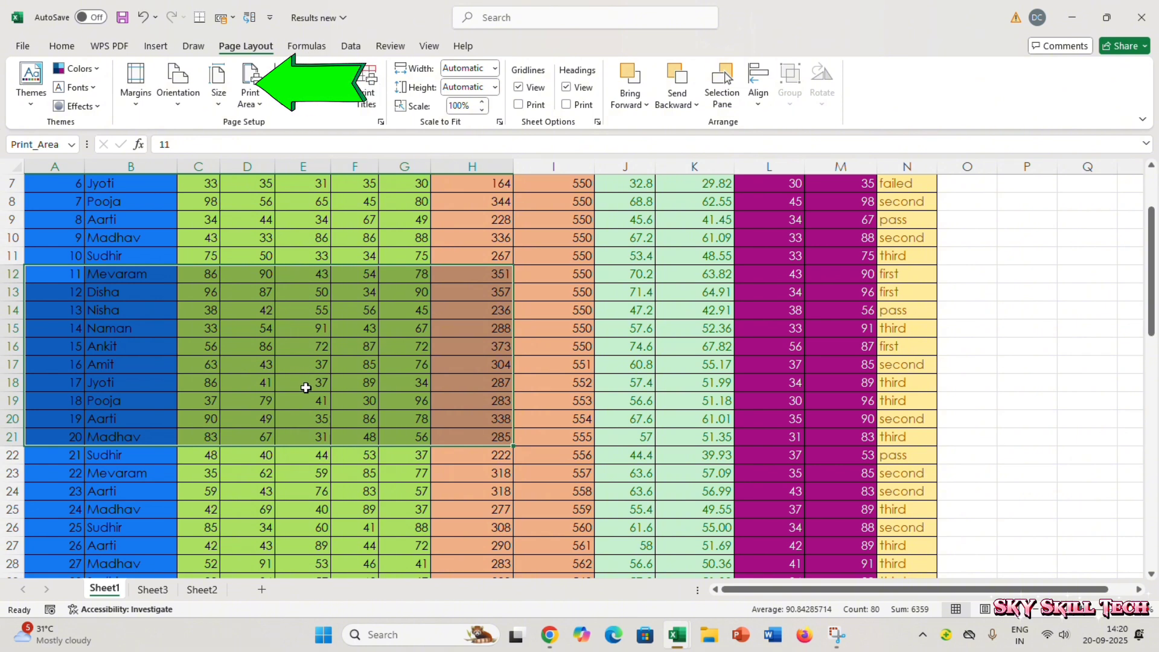
pyautogui.hotkey('ctrl', 'p')
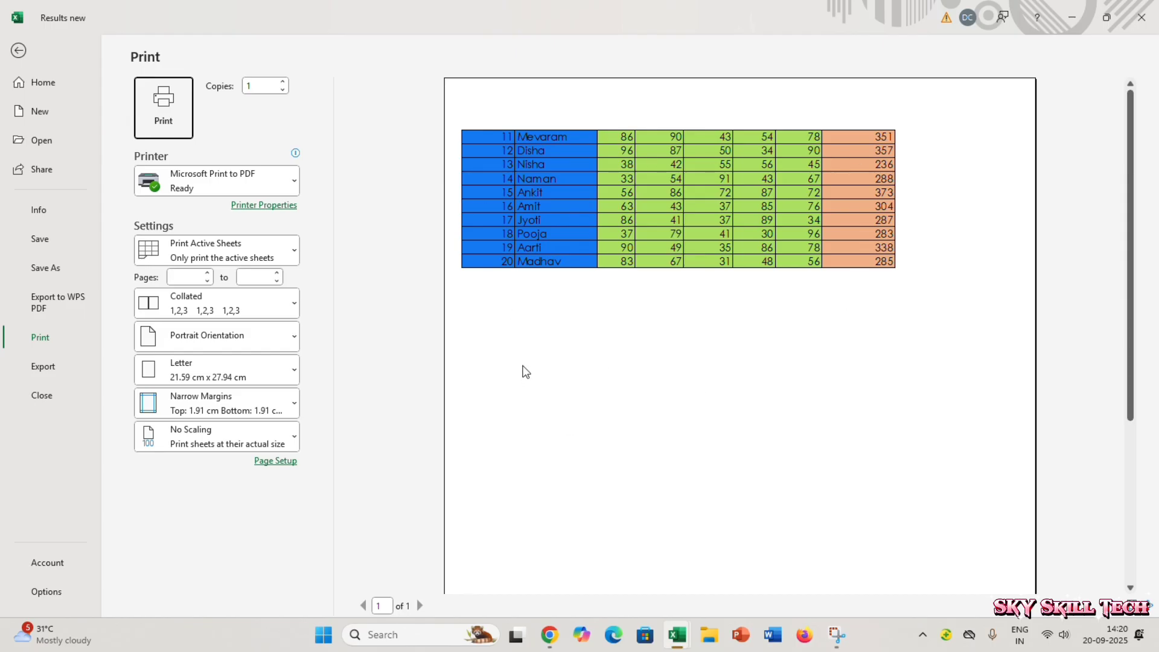
pyautogui.press('Escape')
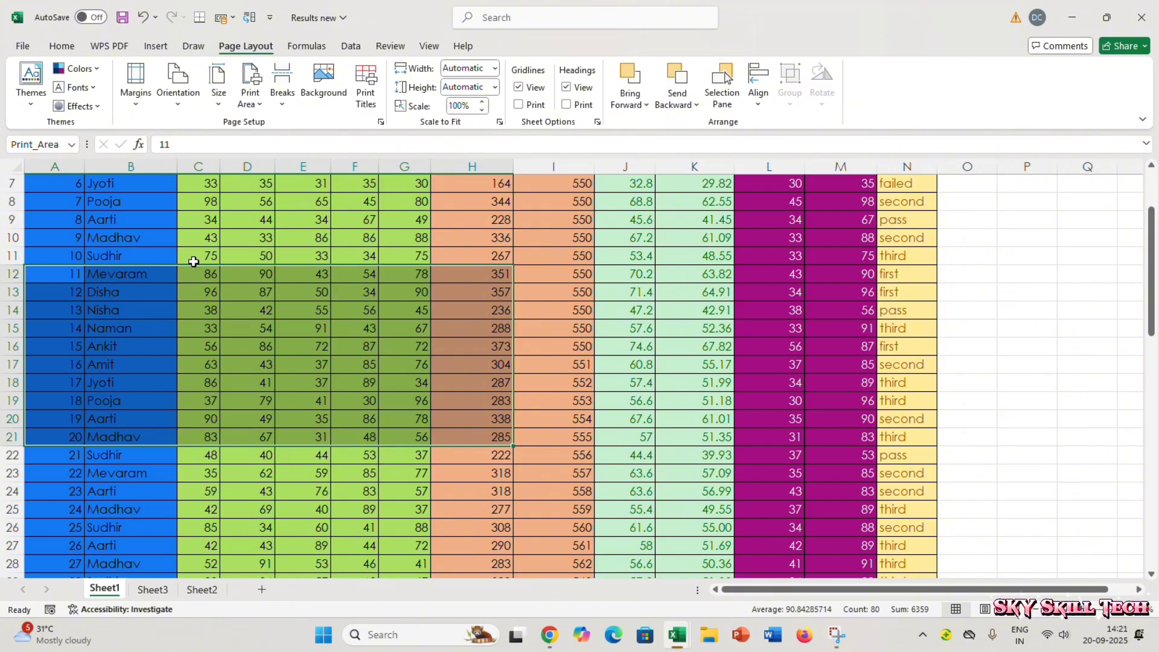
# Clear the print area and check the whole table in the print preview.
pyautogui.click(259, 106)
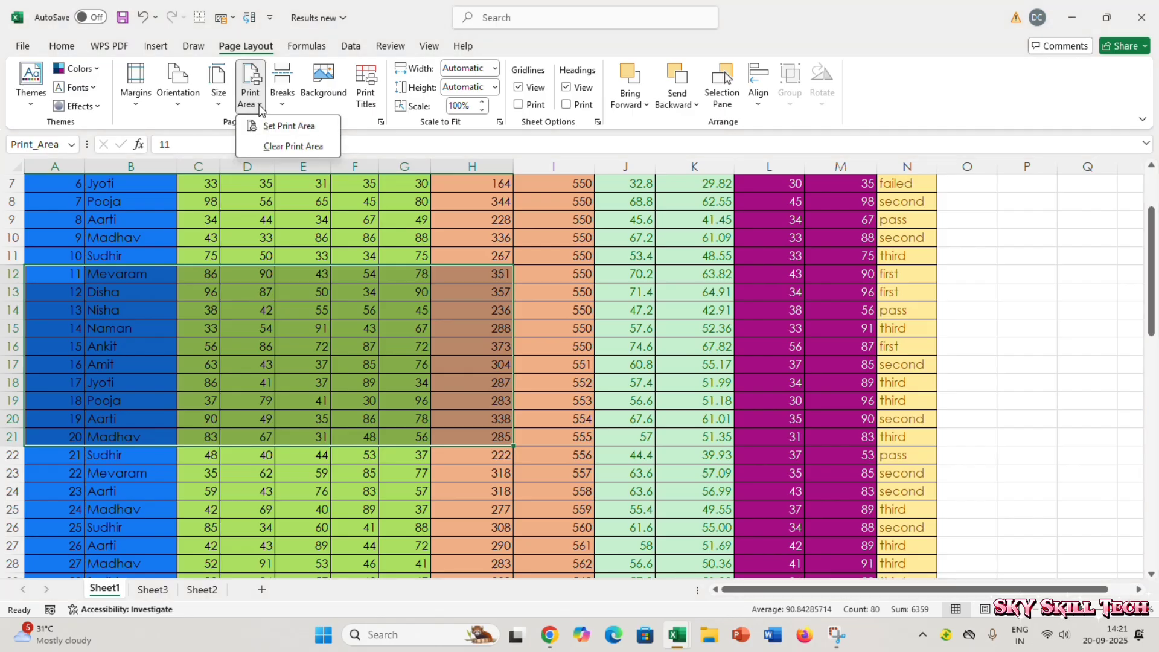
pyautogui.click(293, 147)
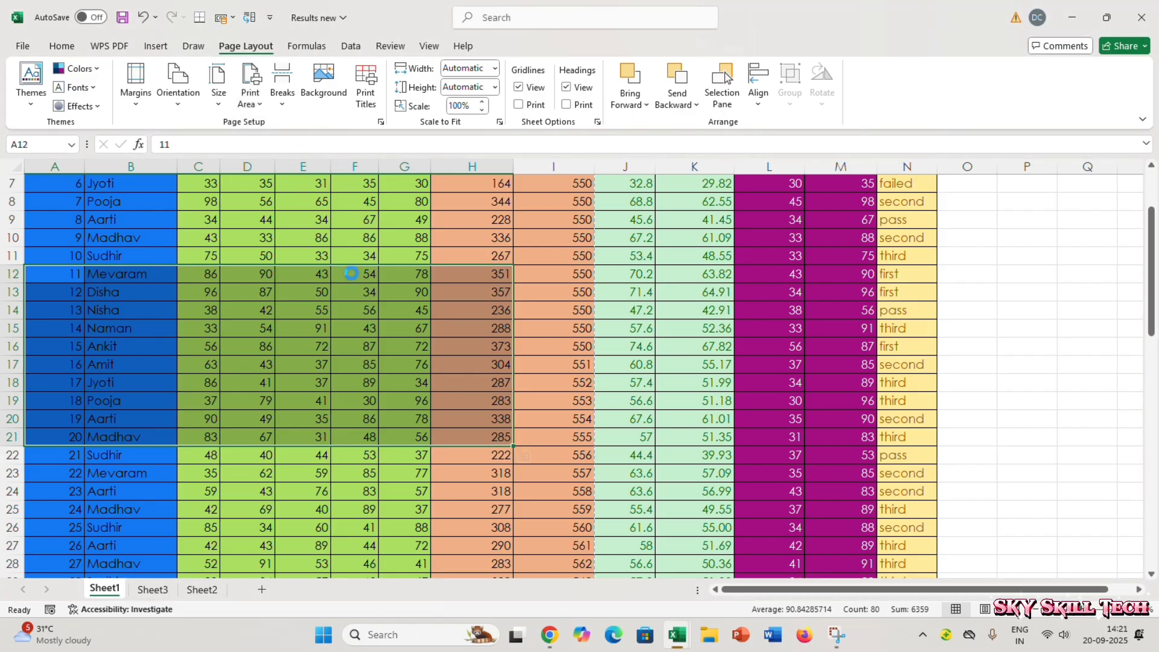
pyautogui.hotkey('ctrl', 'p')
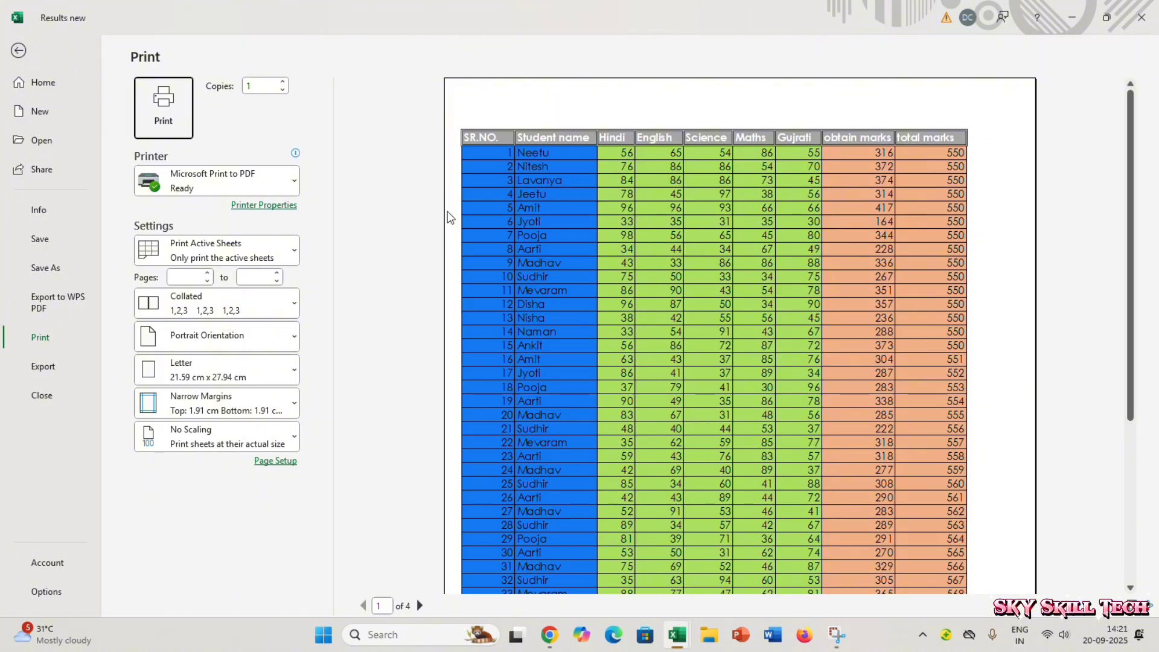
pyautogui.press('Escape')
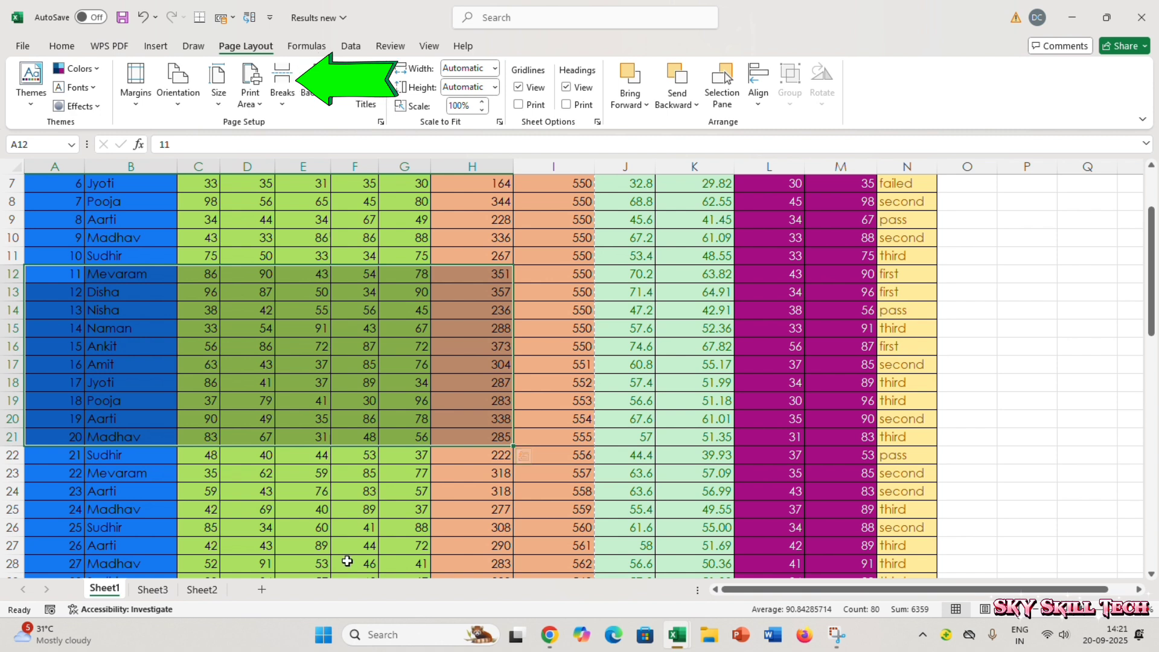
# Examine where the automatic page break lines cross the unfilled rows 45 to 52 of the results table.
pyautogui.click(302, 420)
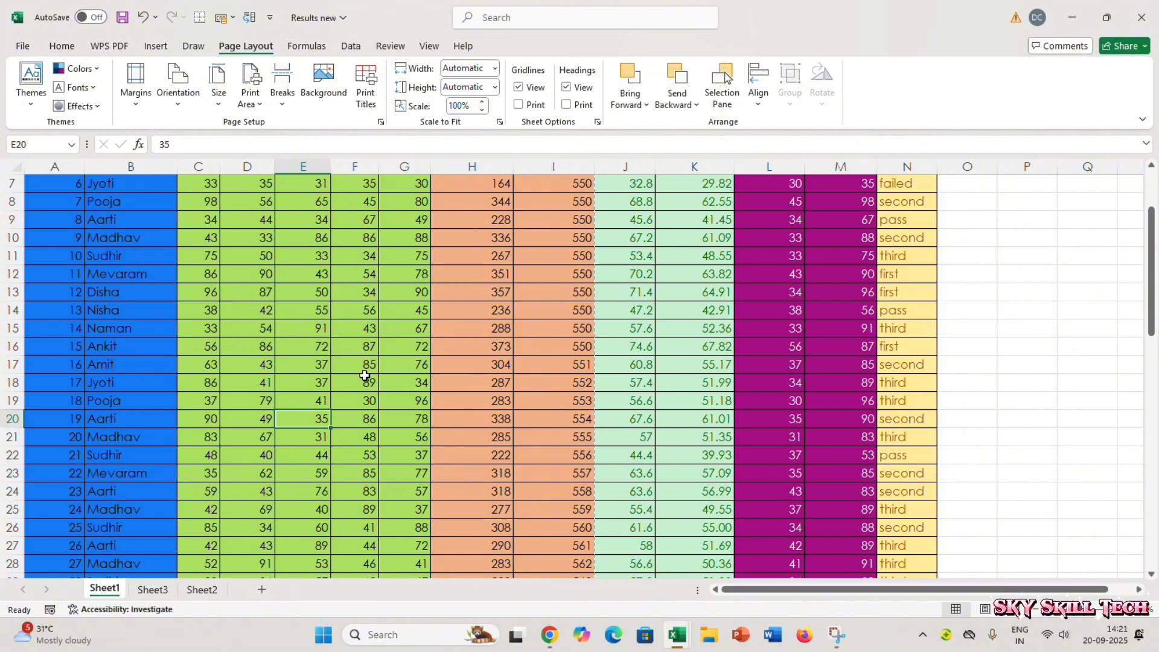
pyautogui.scroll(-9, 442, 400)
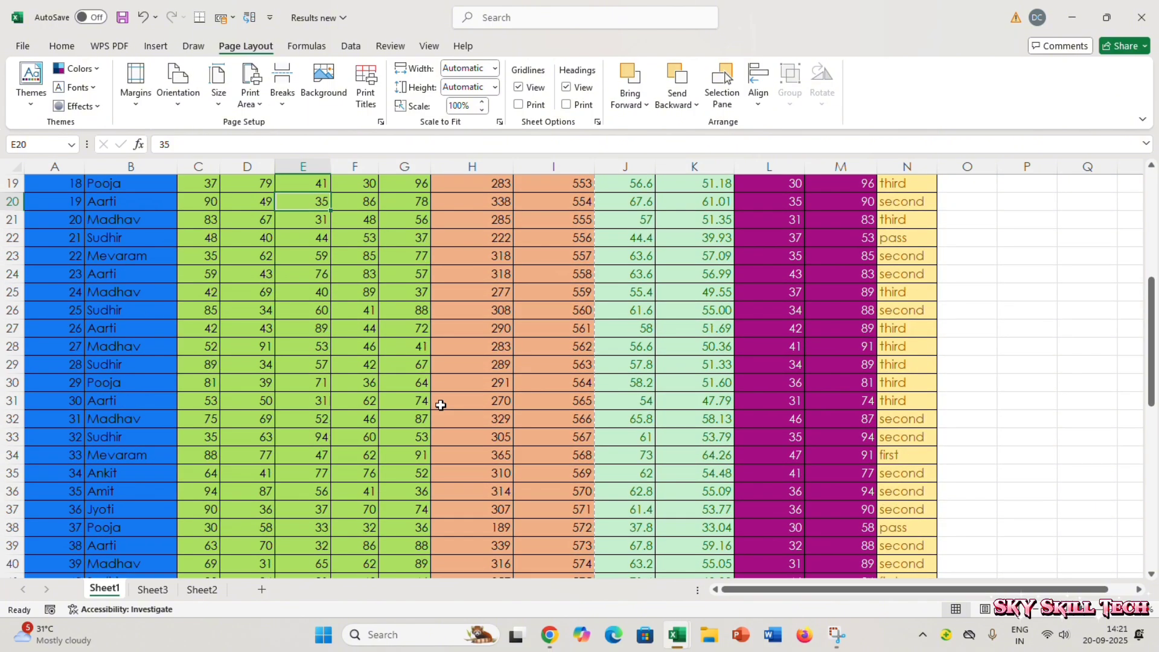
pyautogui.scroll(-3, 442, 401)
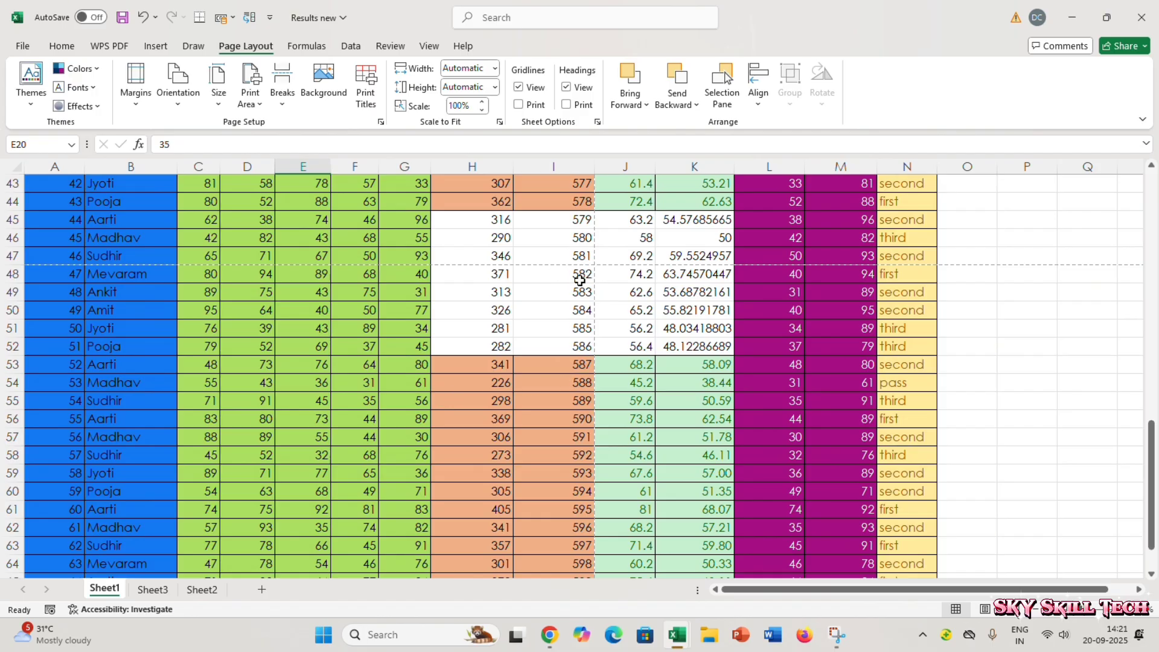
pyautogui.click(500, 225)
pyautogui.click(497, 305)
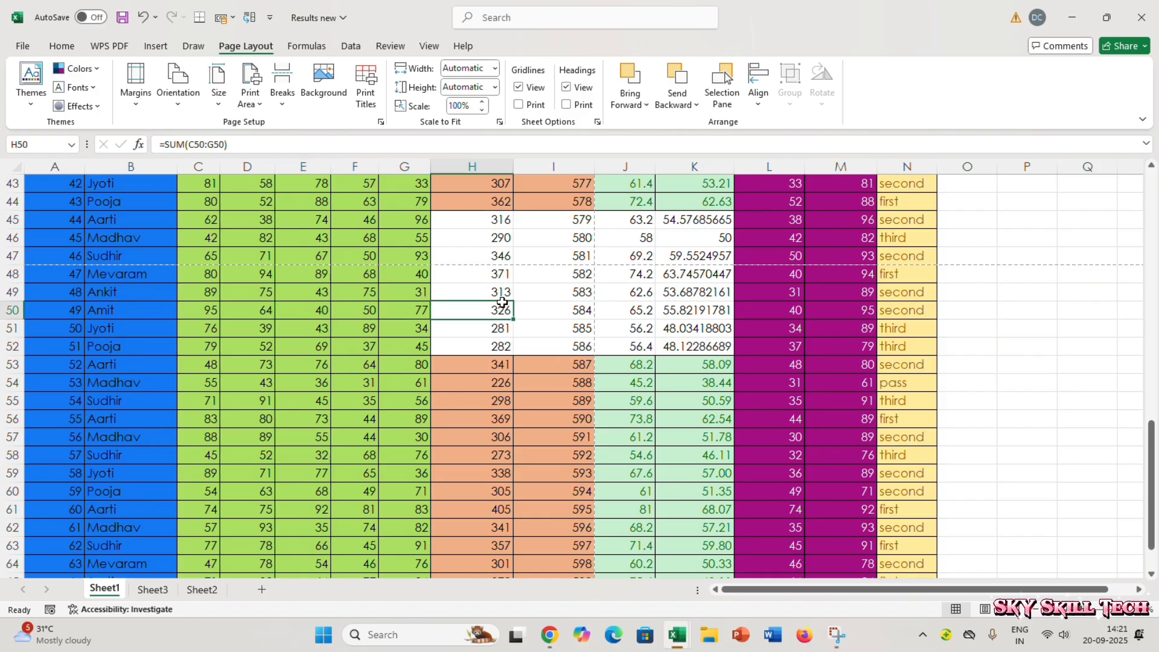
pyautogui.click(638, 257)
pyautogui.click(622, 308)
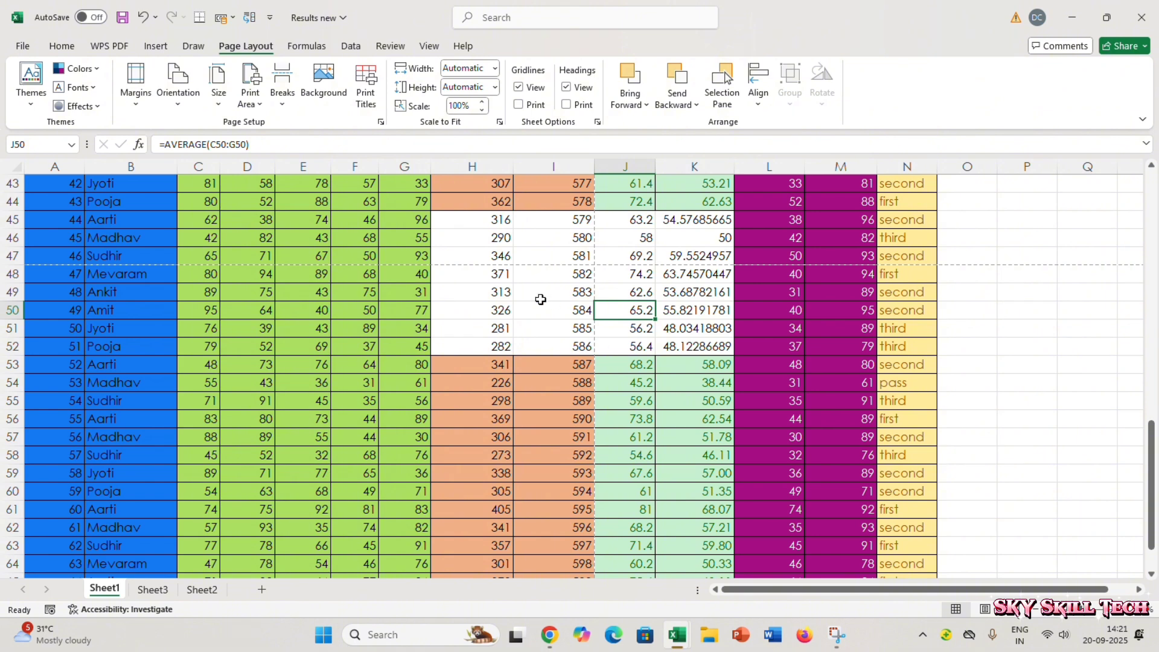
# Insert a page break at cell I39 and inspect the end of the first page in the print preview.
pyautogui.scroll(3, 540, 300)
pyautogui.click(542, 276)
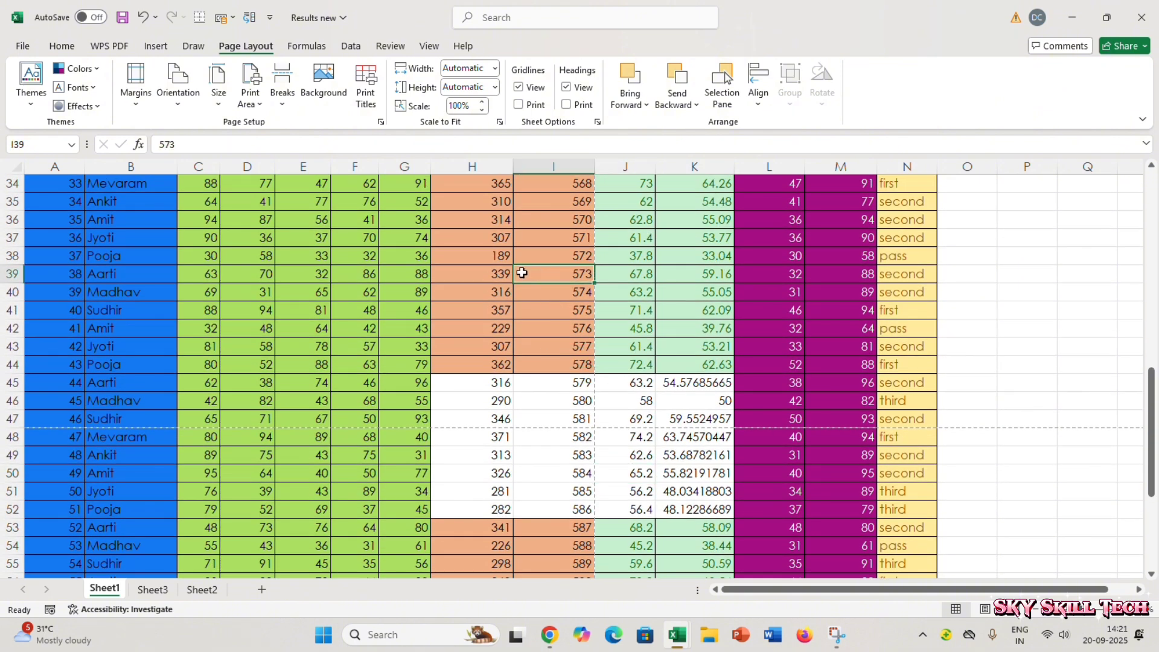
pyautogui.click(284, 100)
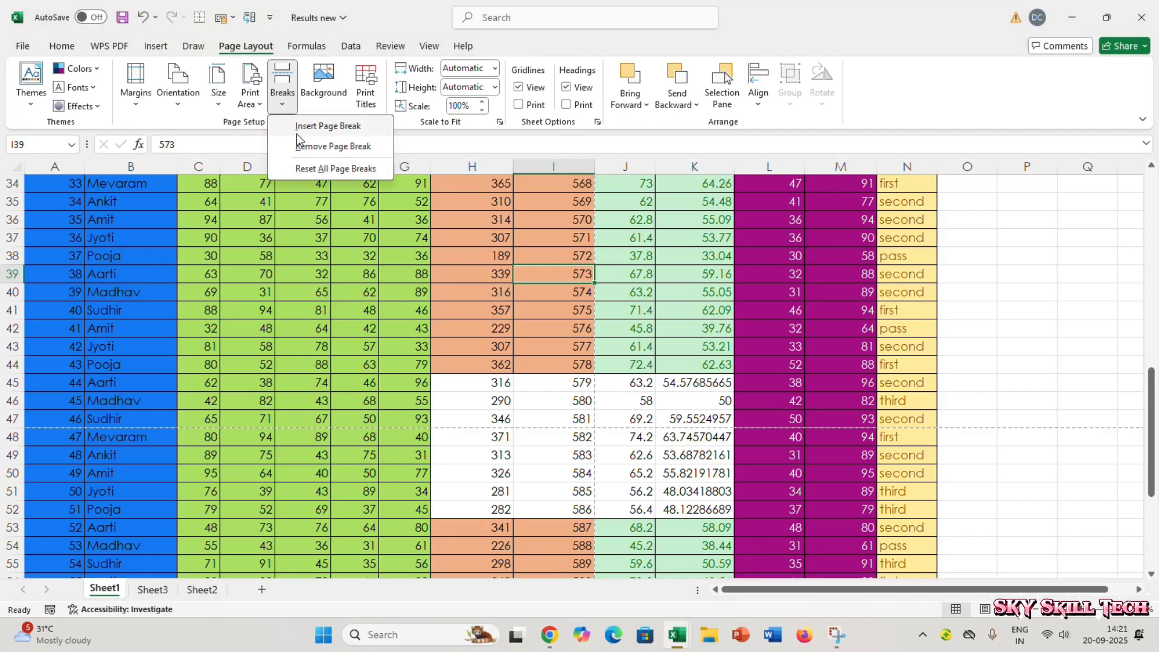
pyautogui.click(312, 128)
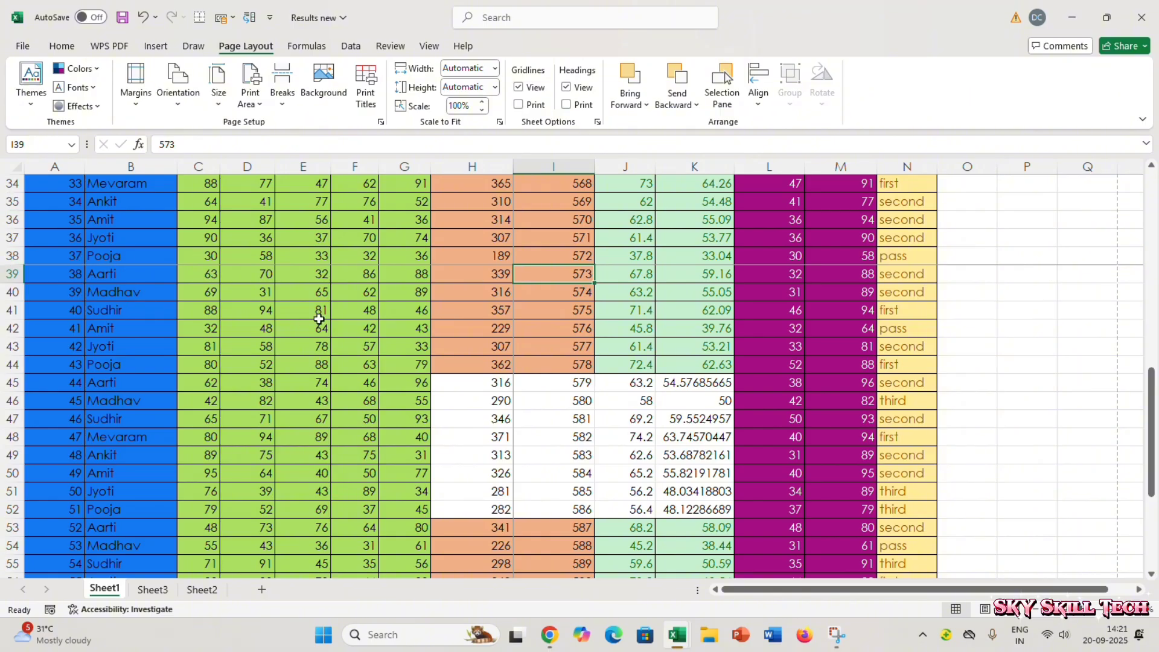
pyautogui.hotkey('ctrl', 'p')
pyautogui.scroll(-5, 695, 370)
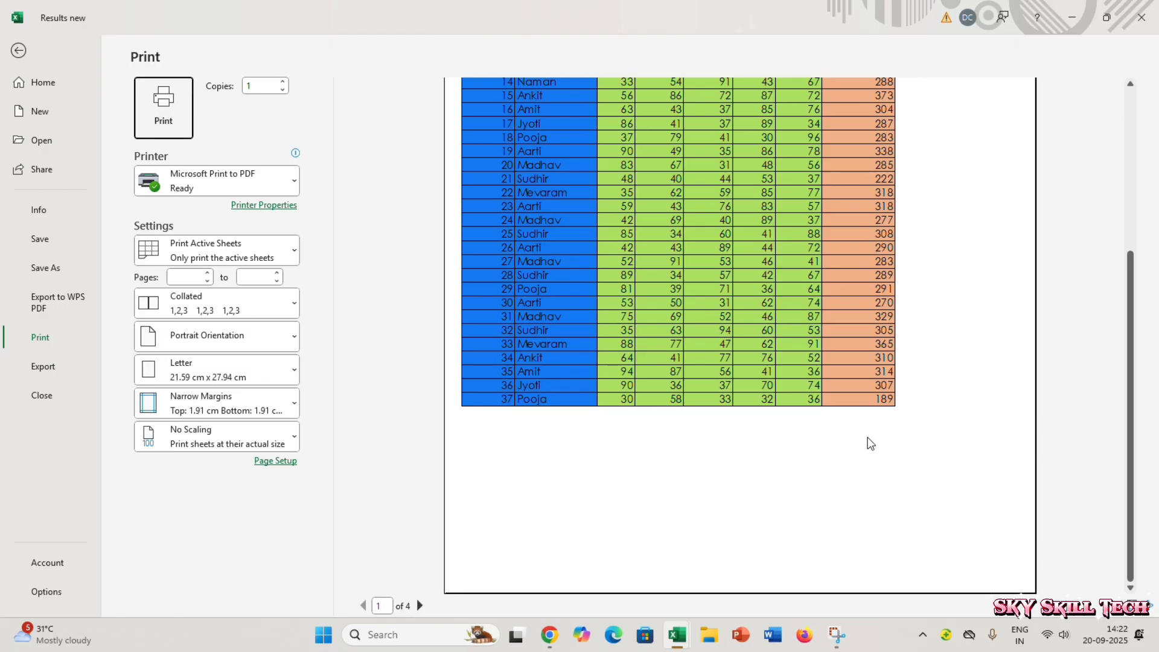
pyautogui.press('Escape')
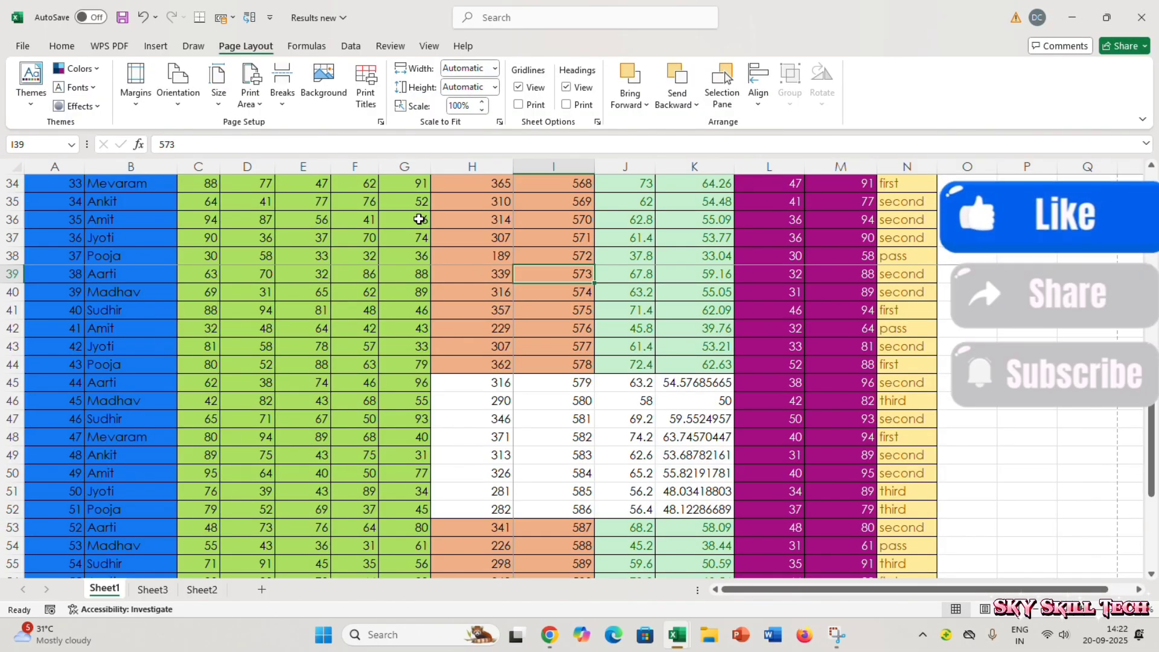
# Remove the page break inserted at cell I39.
pyautogui.click(289, 106)
pyautogui.click(328, 149)
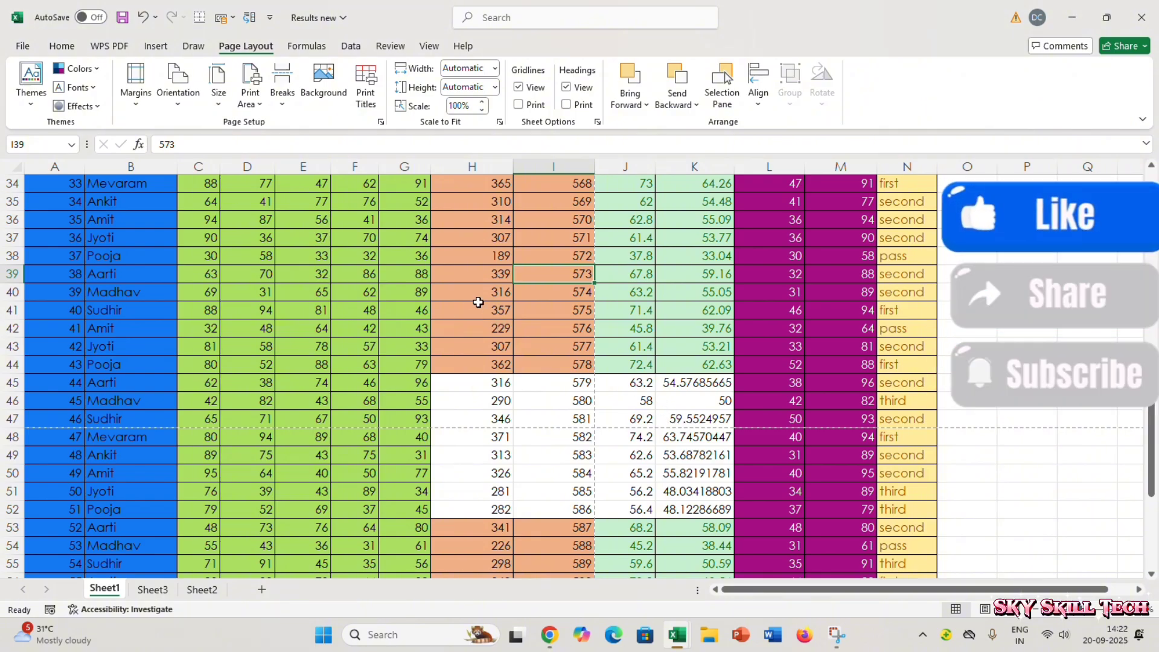
pyautogui.scroll(11, 479, 302)
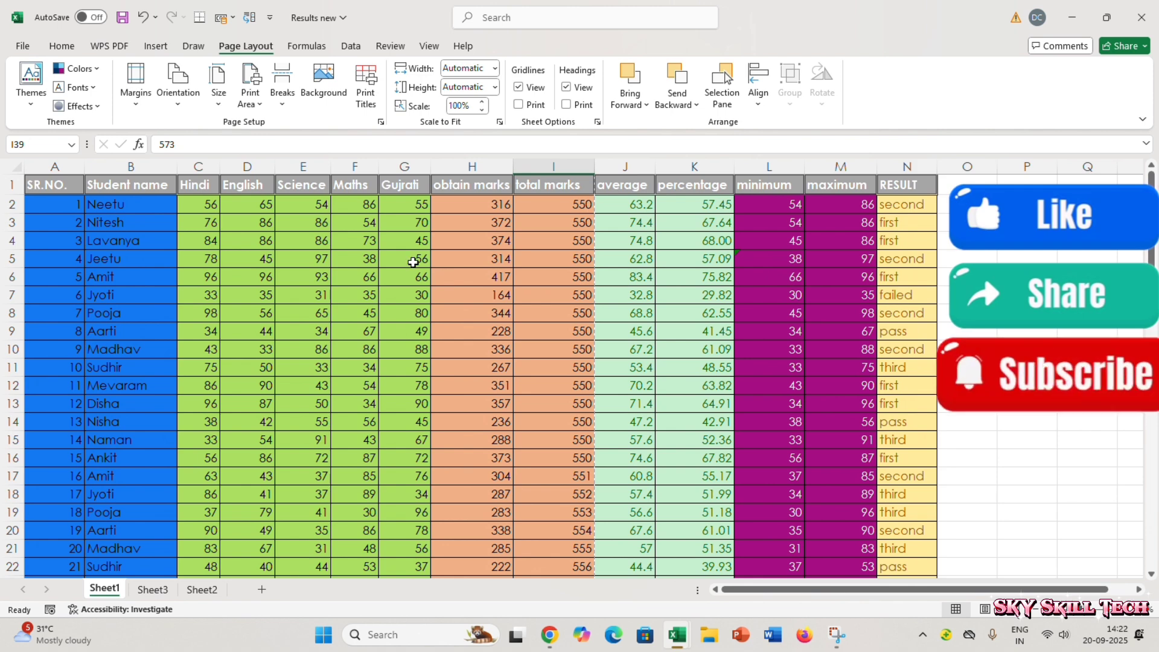
# Set the download4242 picture from the Downloads folder as the sheet background.
pyautogui.click(326, 95)
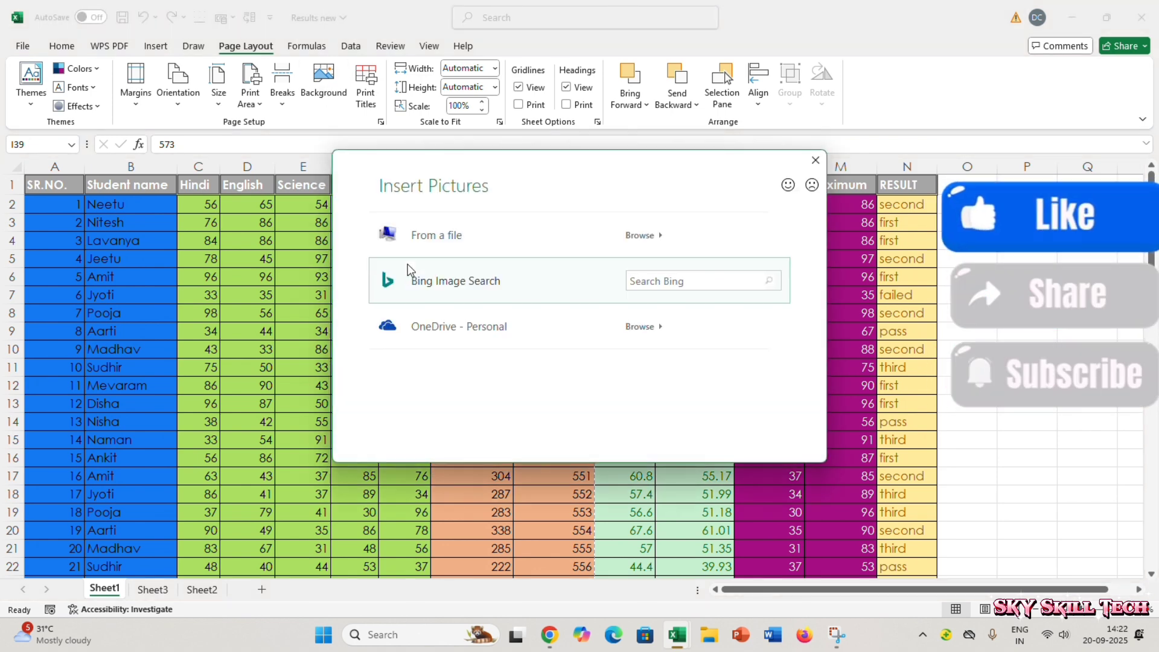
pyautogui.click(424, 245)
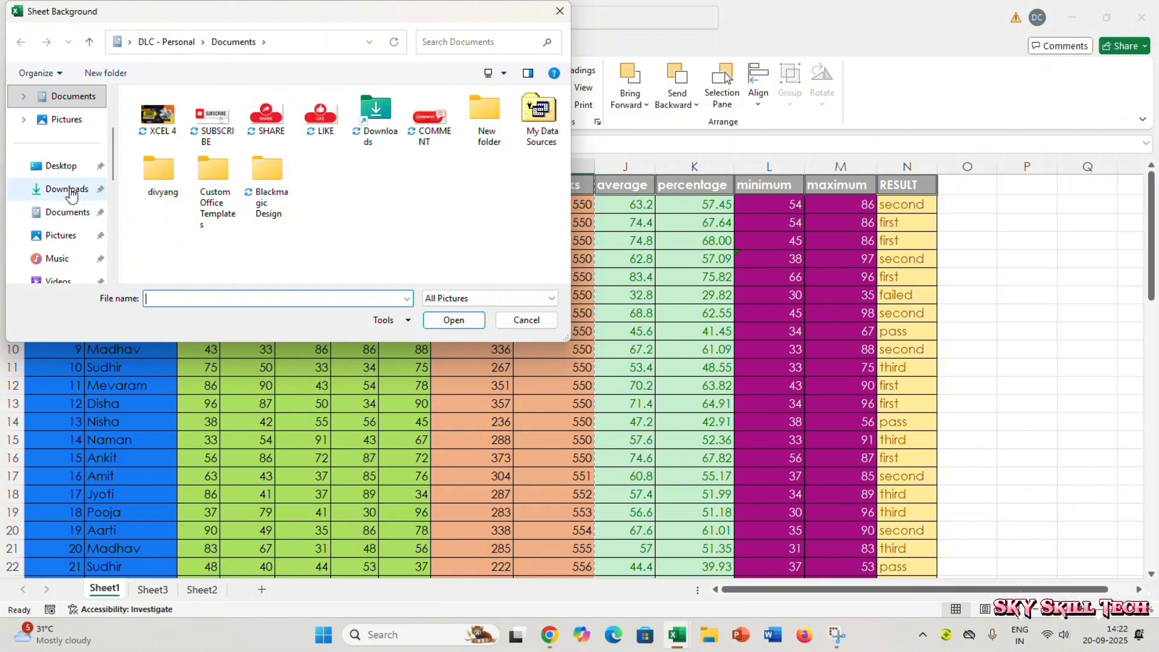
pyautogui.click(67, 190)
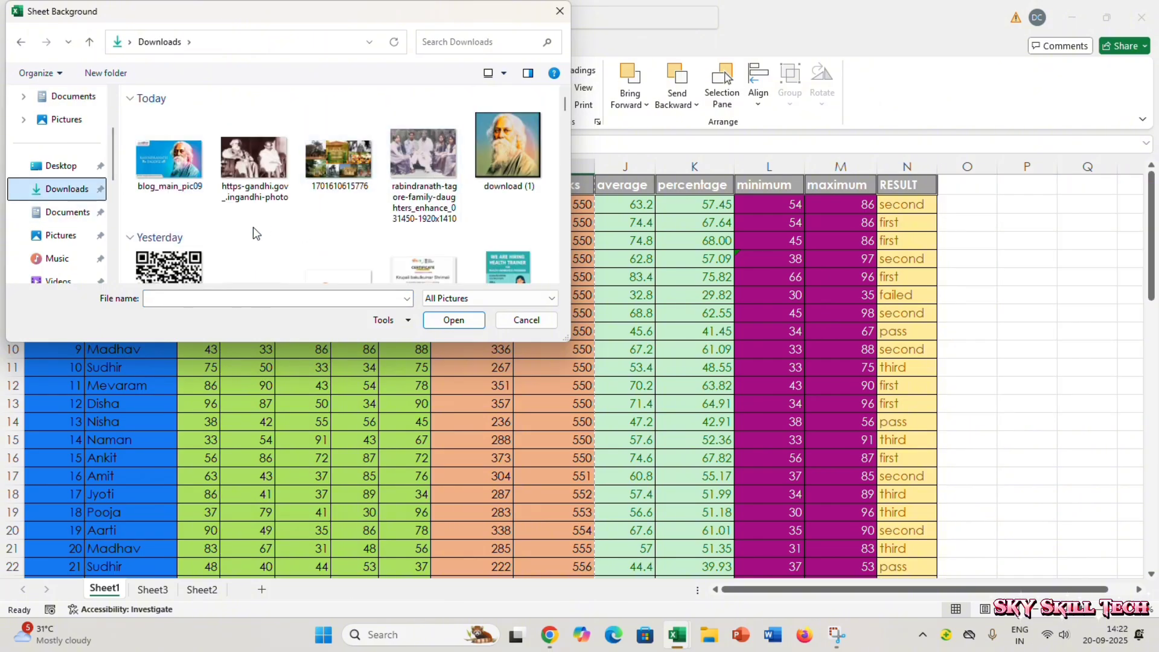
pyautogui.scroll(-2, 250, 241)
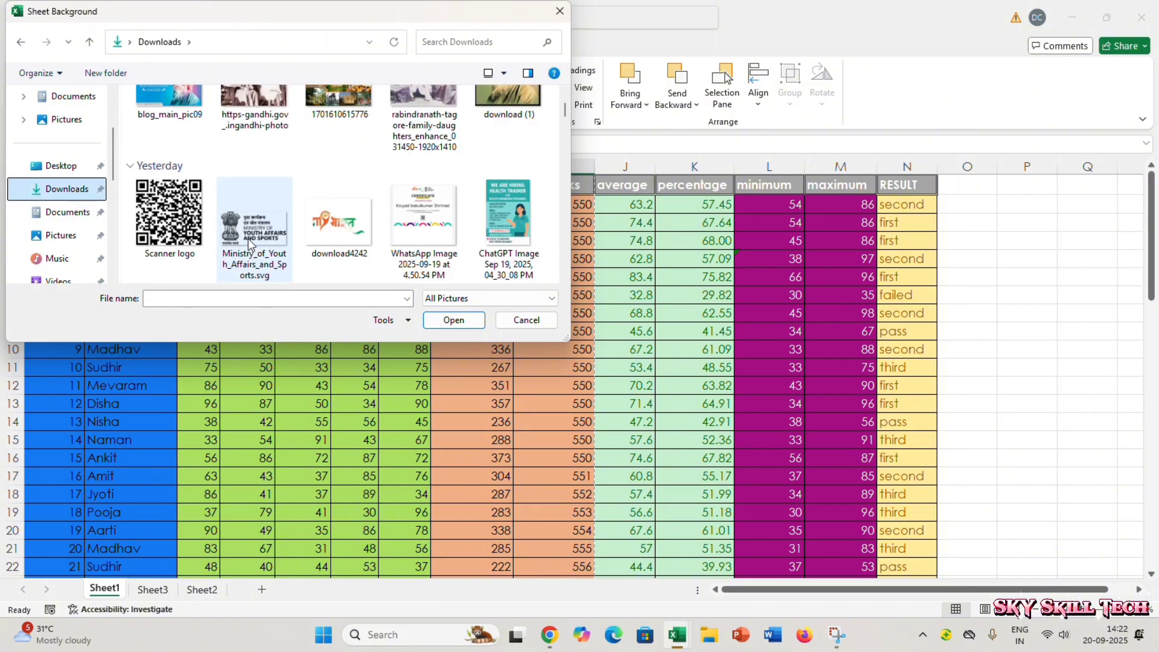
pyautogui.click(340, 244)
pyautogui.click(475, 329)
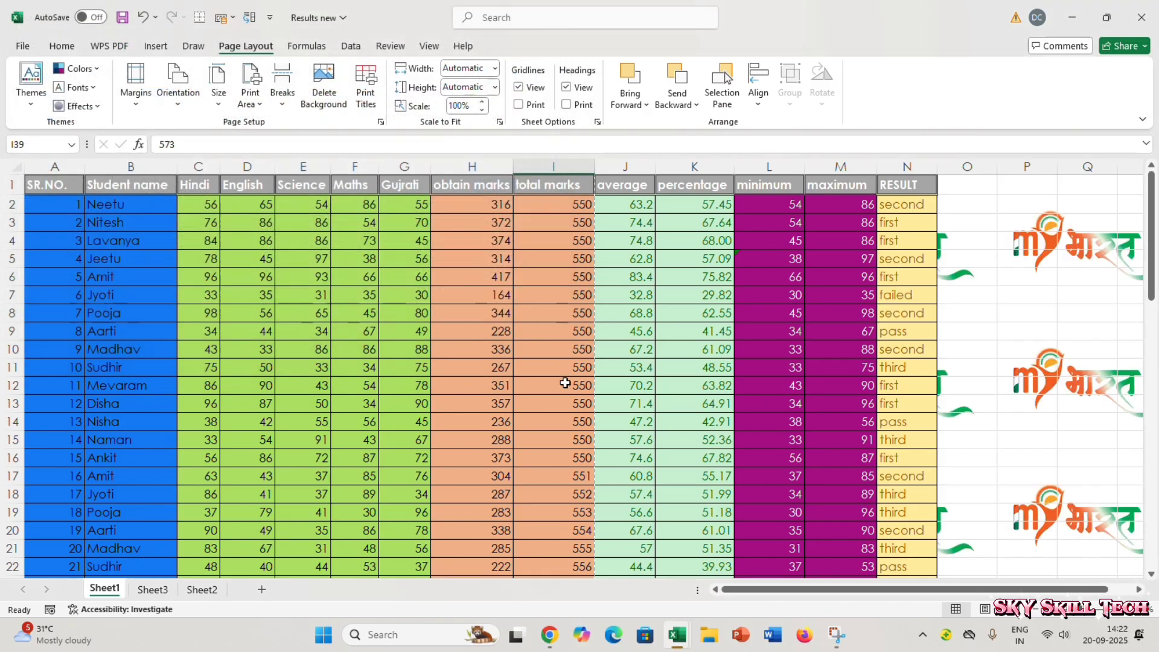
# Examine how the background picture tiles around the results table and behind the unfilled rows 45 to 52.
pyautogui.scroll(-17, 874, 457)
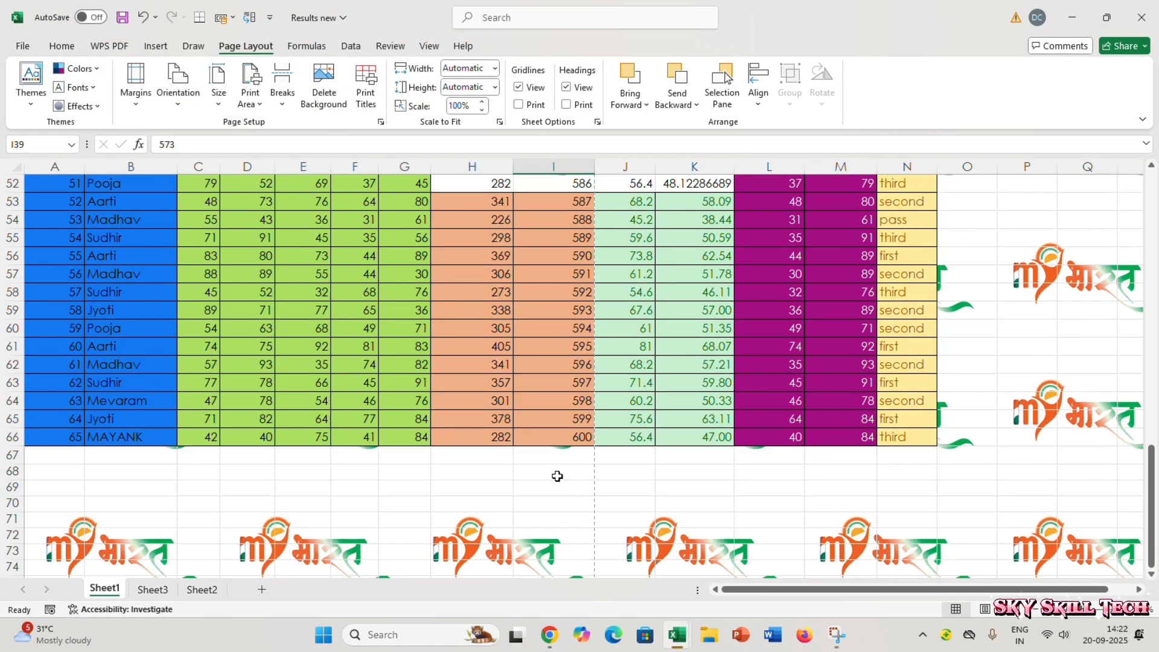
pyautogui.scroll(-5, 558, 476)
pyautogui.scroll(-4, 525, 414)
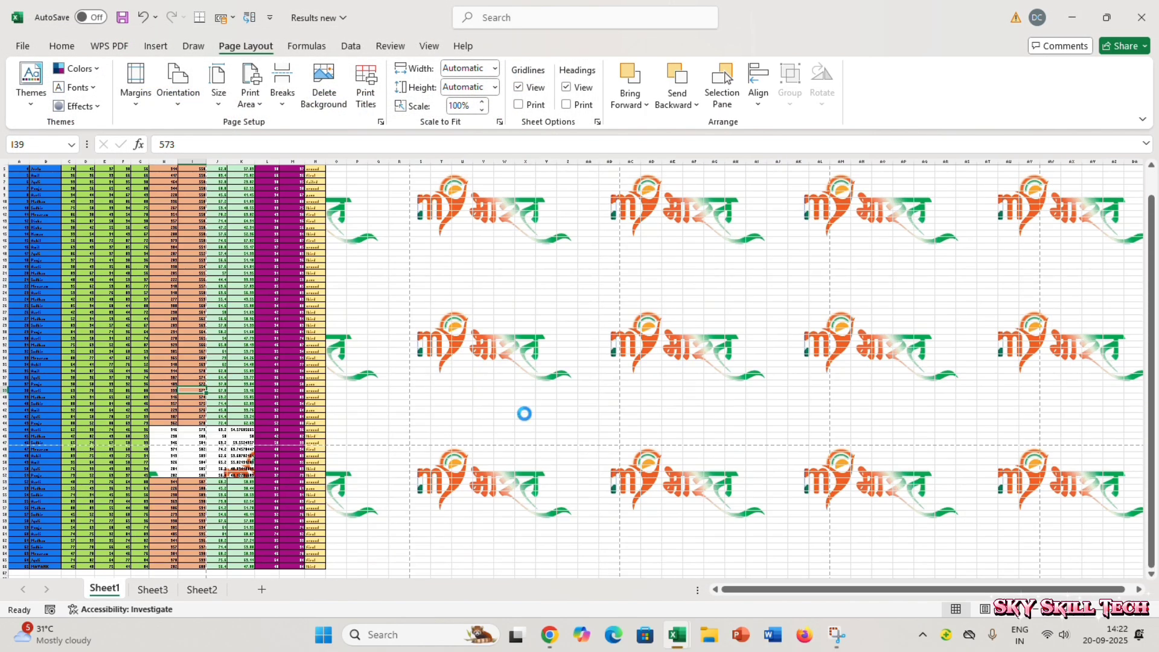
pyautogui.scroll(-1, 525, 414)
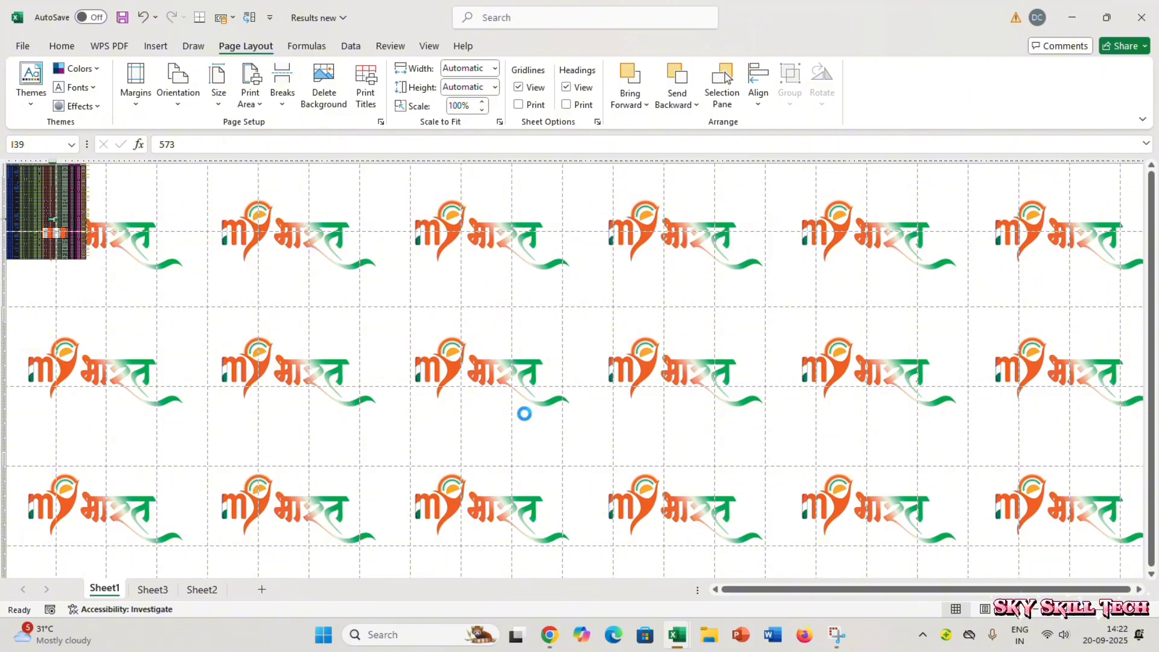
pyautogui.scroll(10, 525, 414)
pyautogui.scroll(-4, 525, 415)
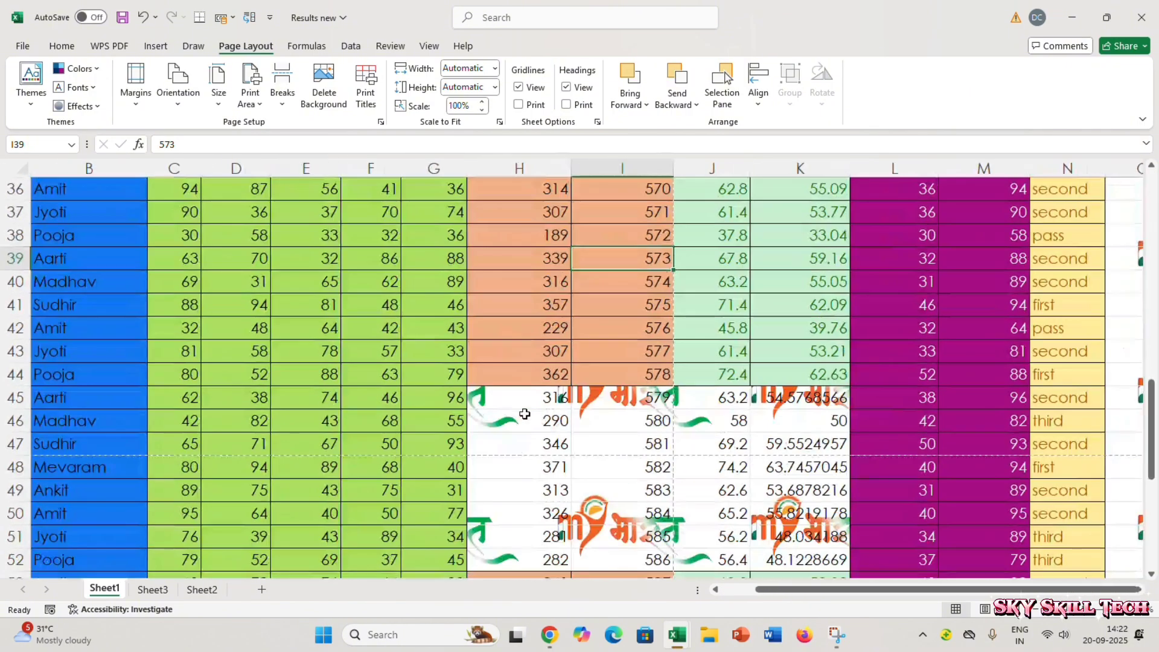
pyautogui.scroll(-1, 482, 386)
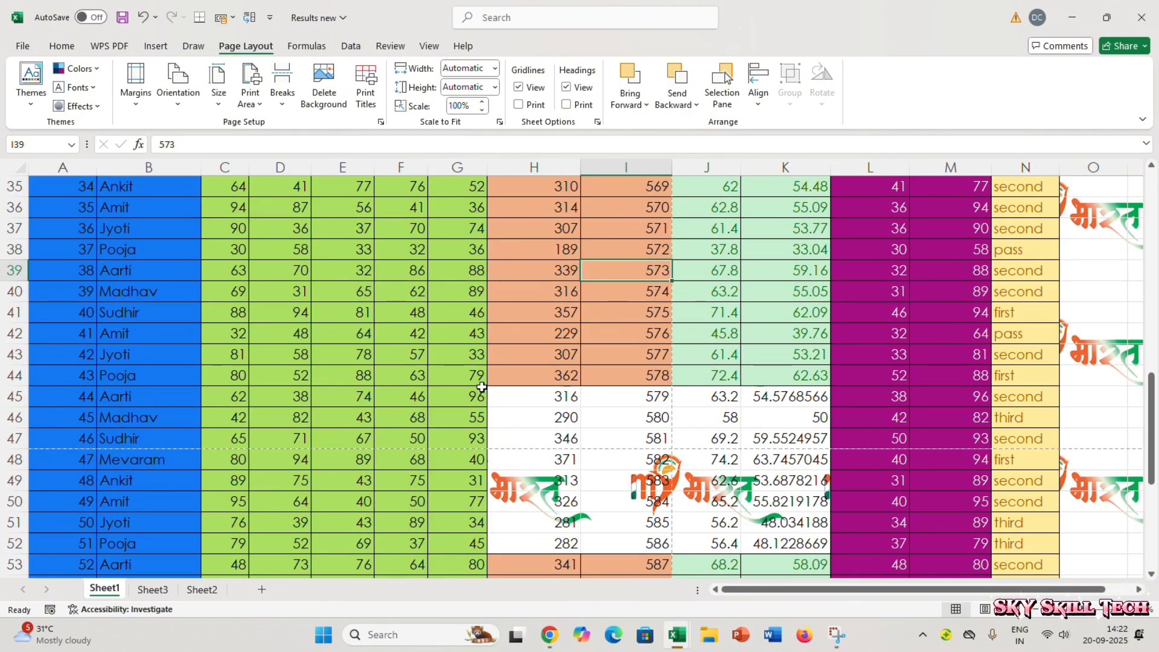
# Delete the background picture from the results sheet.
pyautogui.click(326, 90)
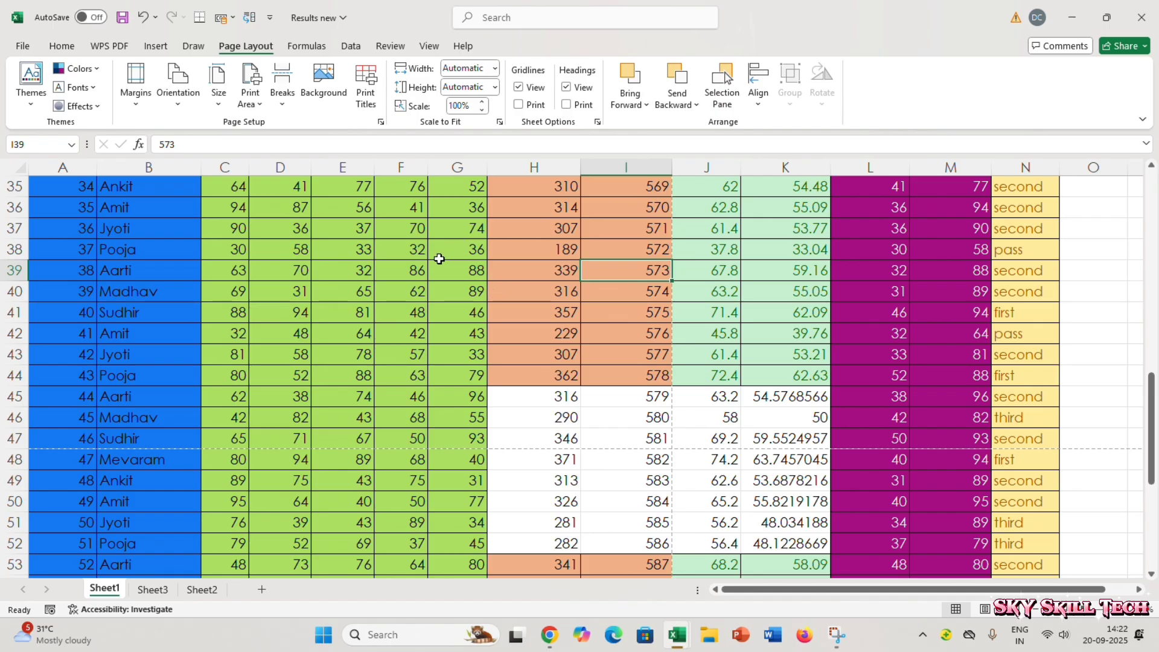
pyautogui.scroll(7, 381, 385)
pyautogui.scroll(3, 380, 385)
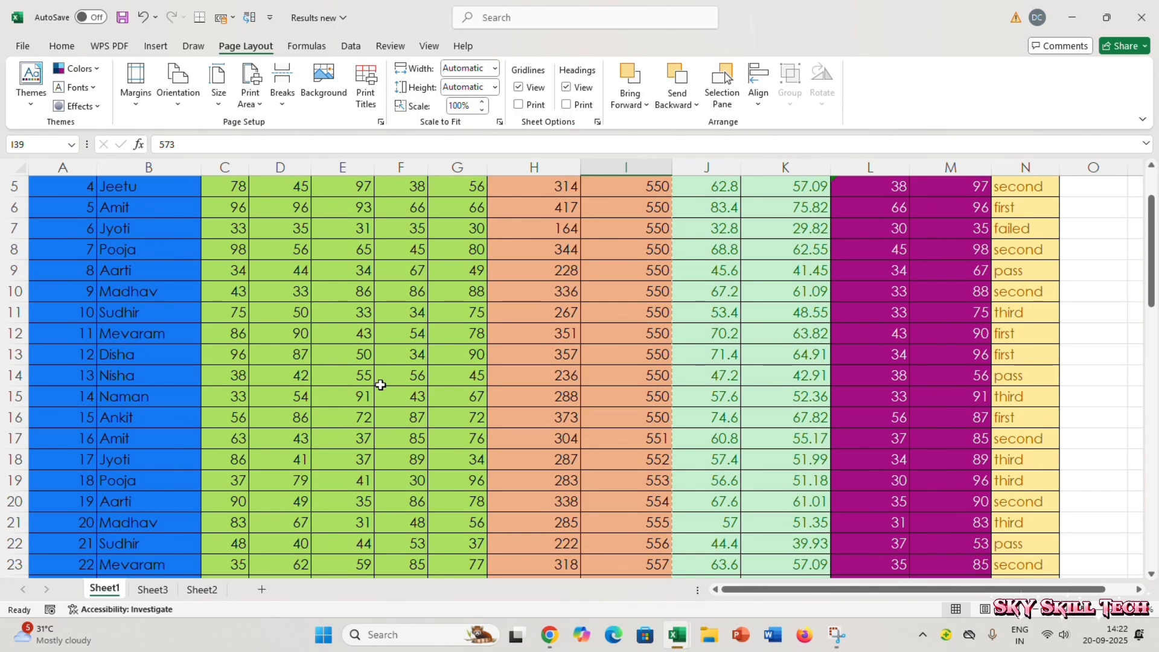
# Inspect pages 1 to 3 in the print preview for column headings, and return to the sheet.
pyautogui.hotkey('ctrl', 'p')
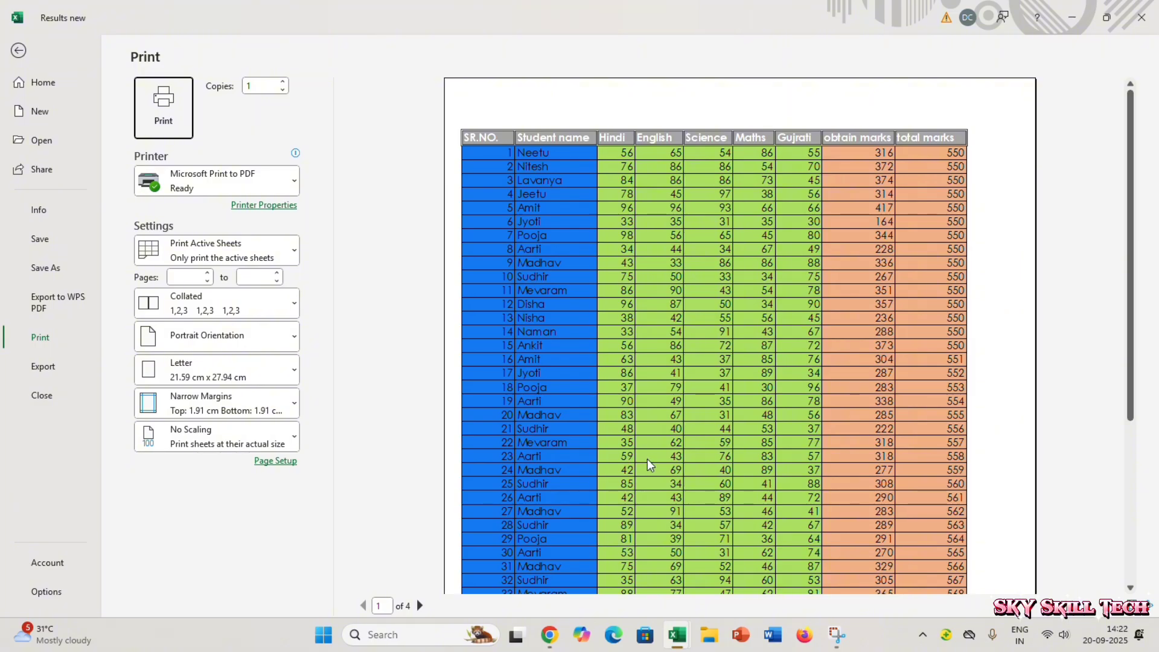
pyautogui.click(421, 606)
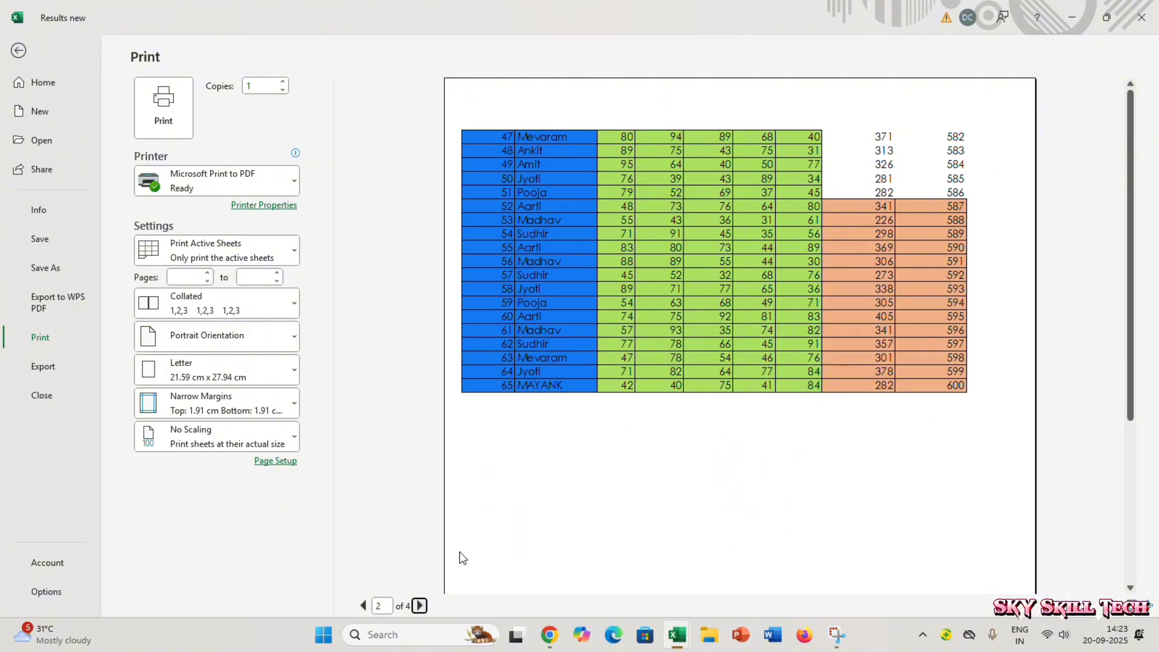
pyautogui.click(417, 616)
pyautogui.click(419, 609)
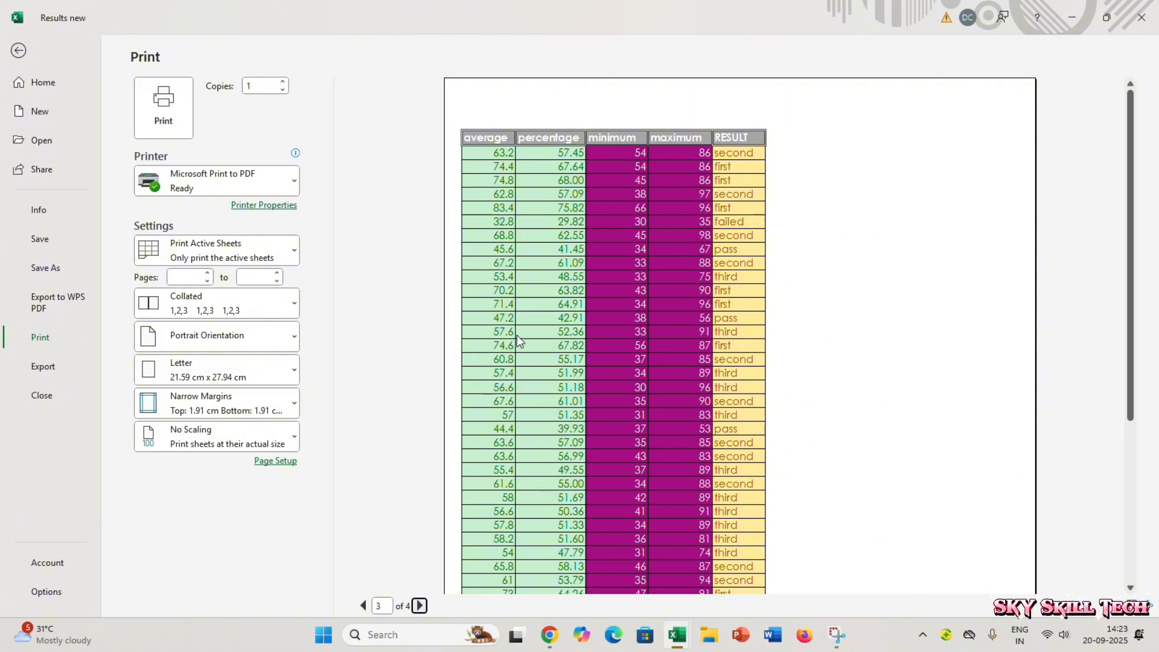
pyautogui.press('Escape')
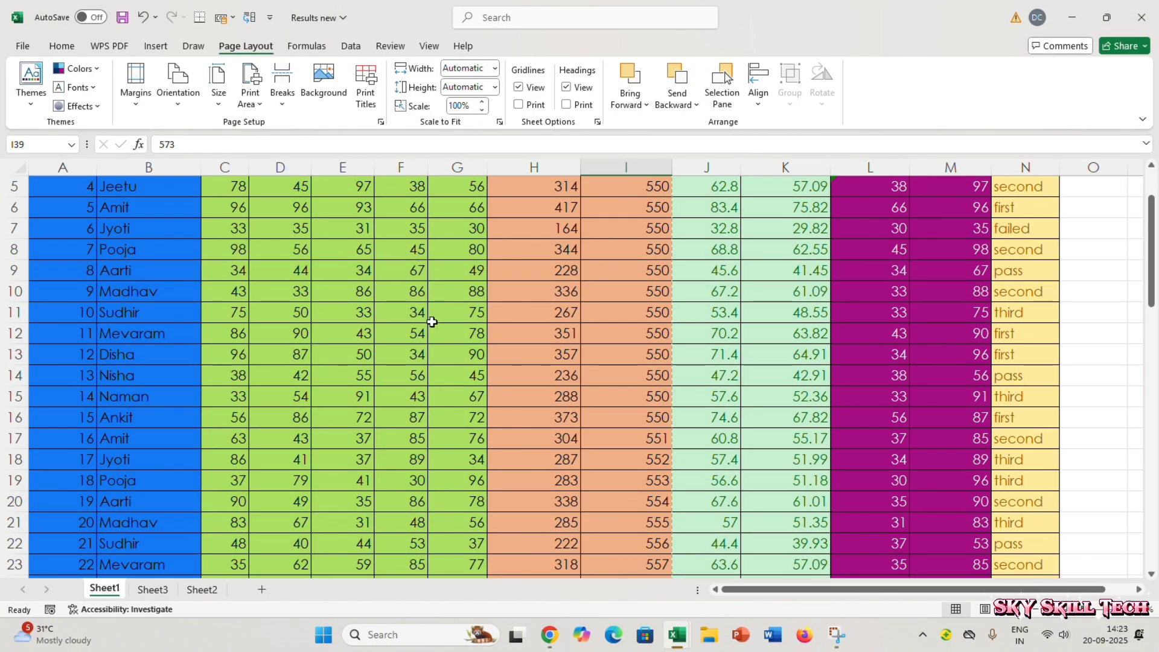
# Copy the table's header row A1:N1.
pyautogui.scroll(-3, 442, 302)
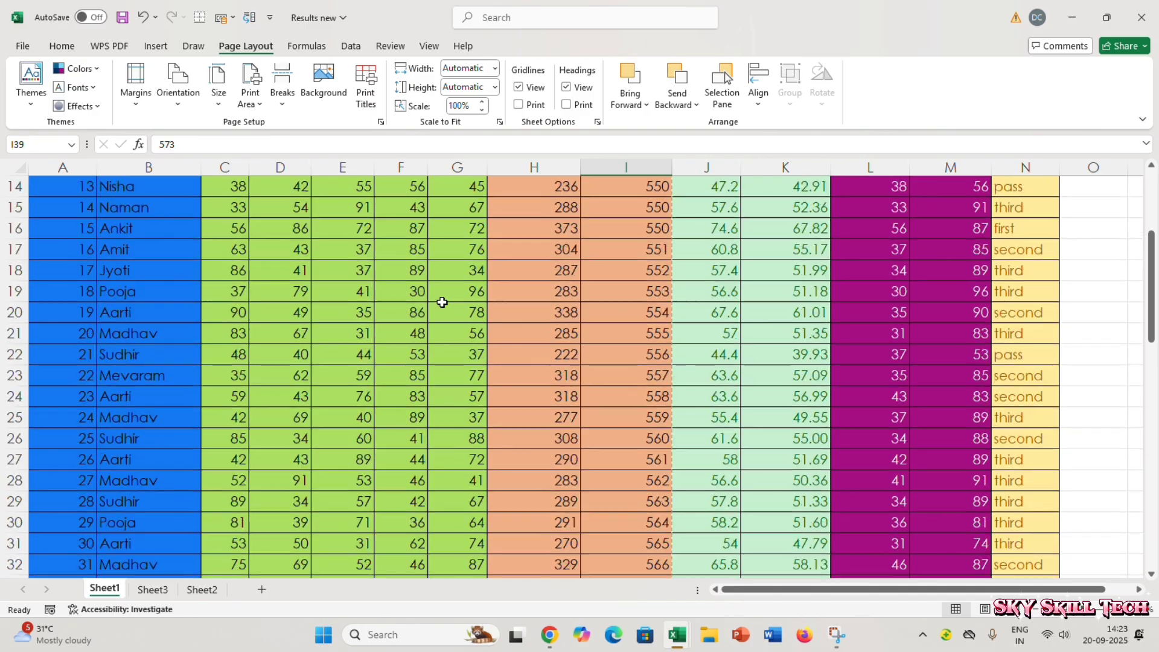
pyautogui.scroll(-3, 442, 302)
pyautogui.scroll(7, 442, 302)
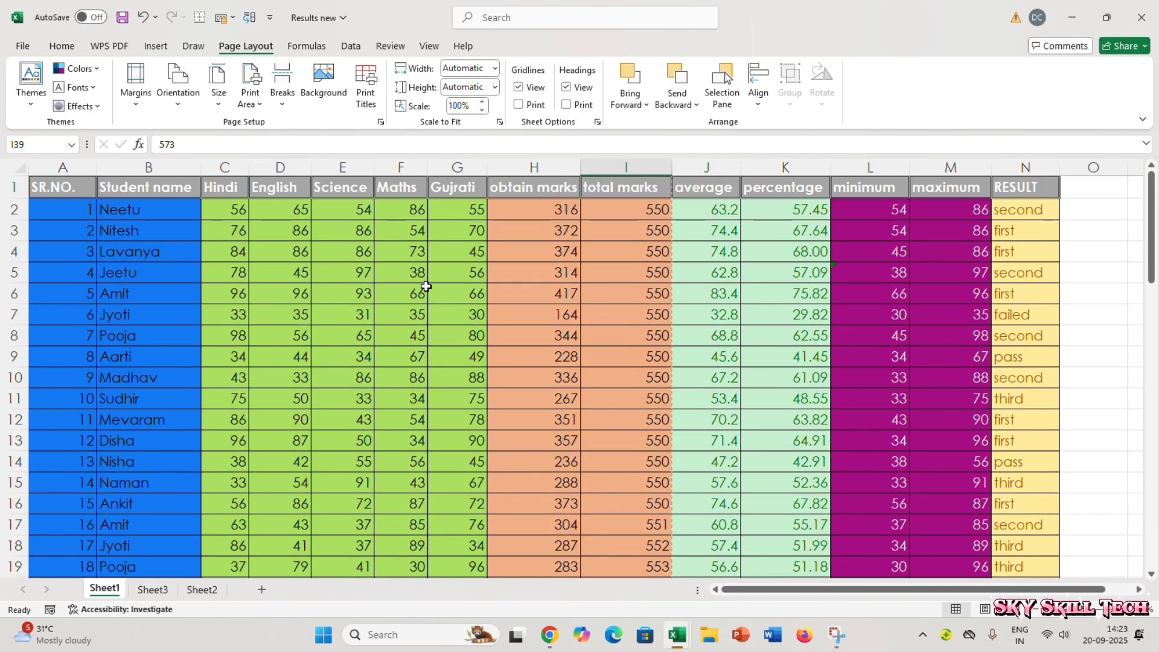
pyautogui.moveTo(66, 184); pyautogui.dragTo(1048, 192)
pyautogui.hotkey('ctrl', 'c')
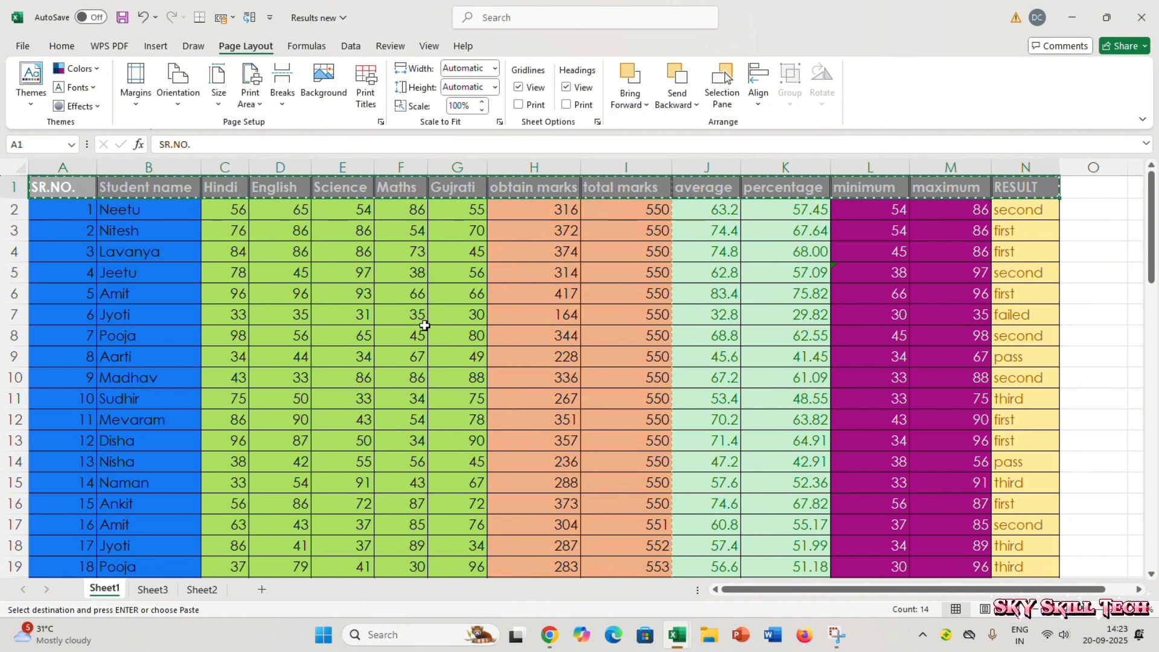
pyautogui.scroll(-14, 426, 326)
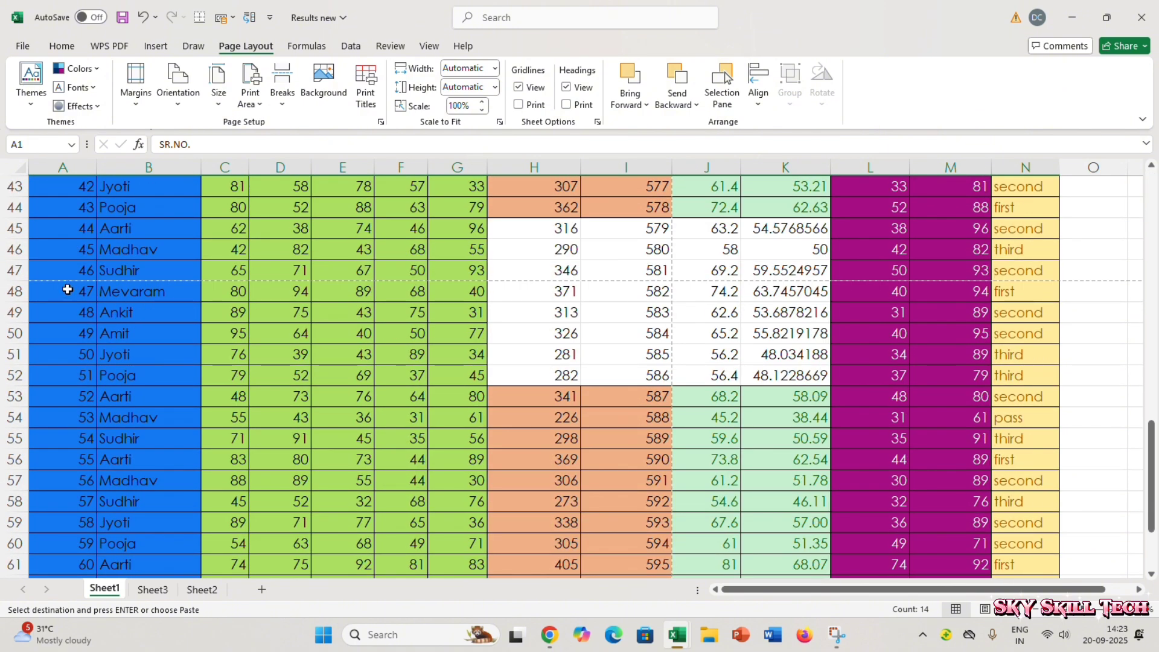
pyautogui.moveTo(29, 292); pyautogui.dragTo(1040, 293)
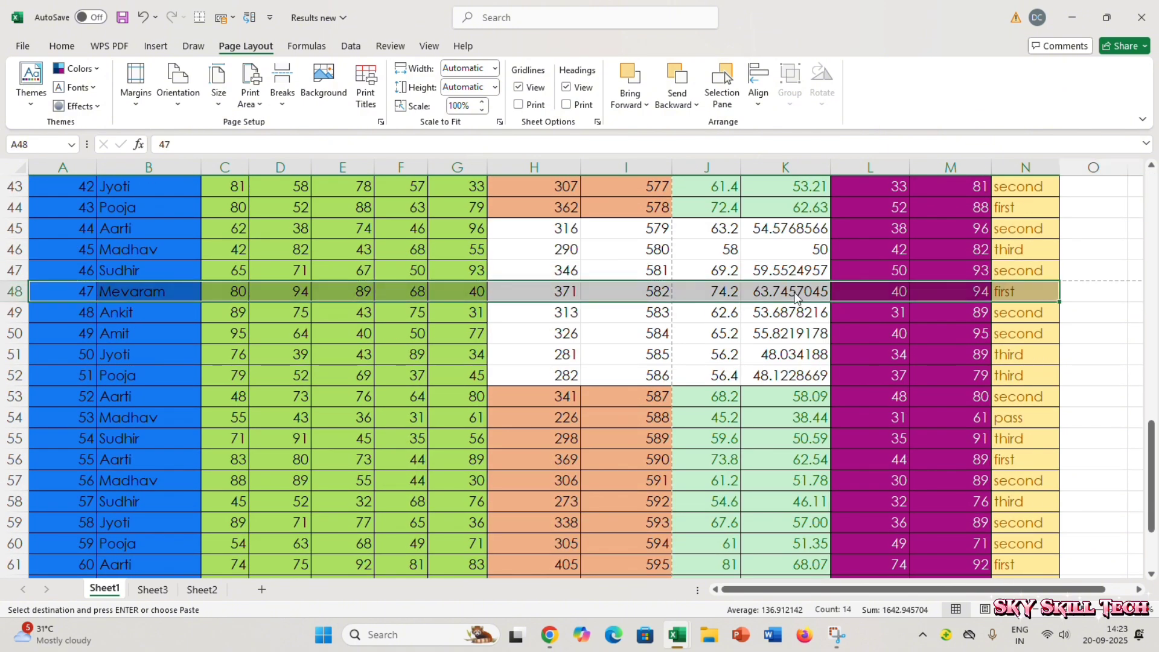
pyautogui.hotkey('ctrl', '+')
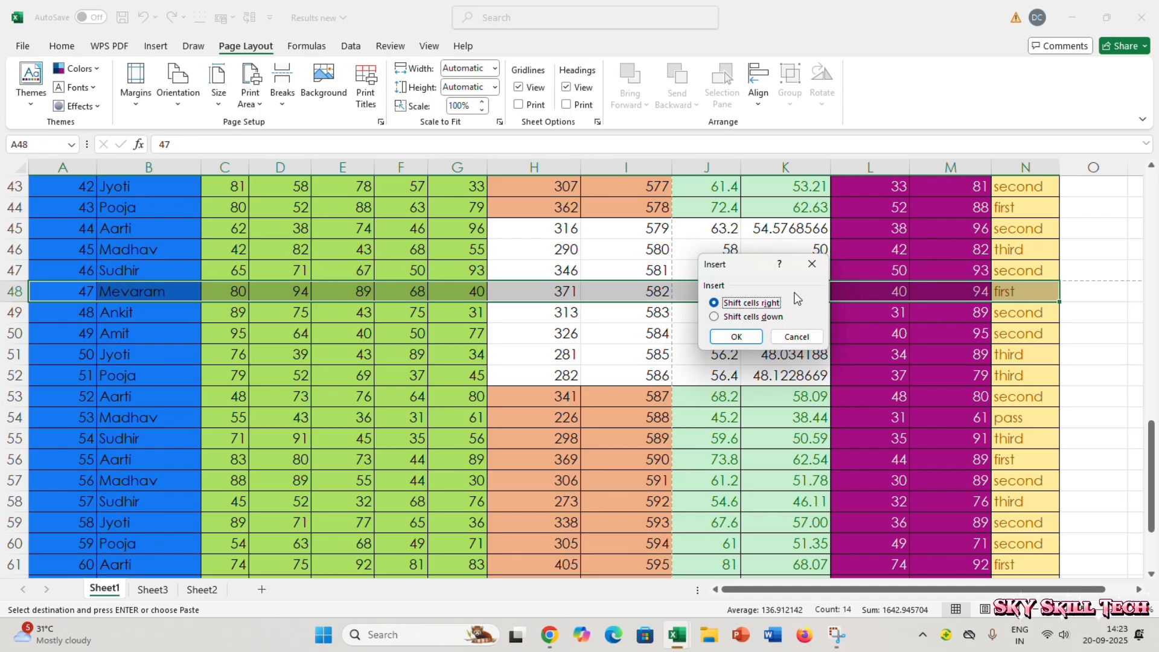
pyautogui.press('Escape')
pyautogui.click(109, 333)
# Insert the copied header cells at row 48 below the page break line, shifting the existing cells down.
pyautogui.click(41, 294)
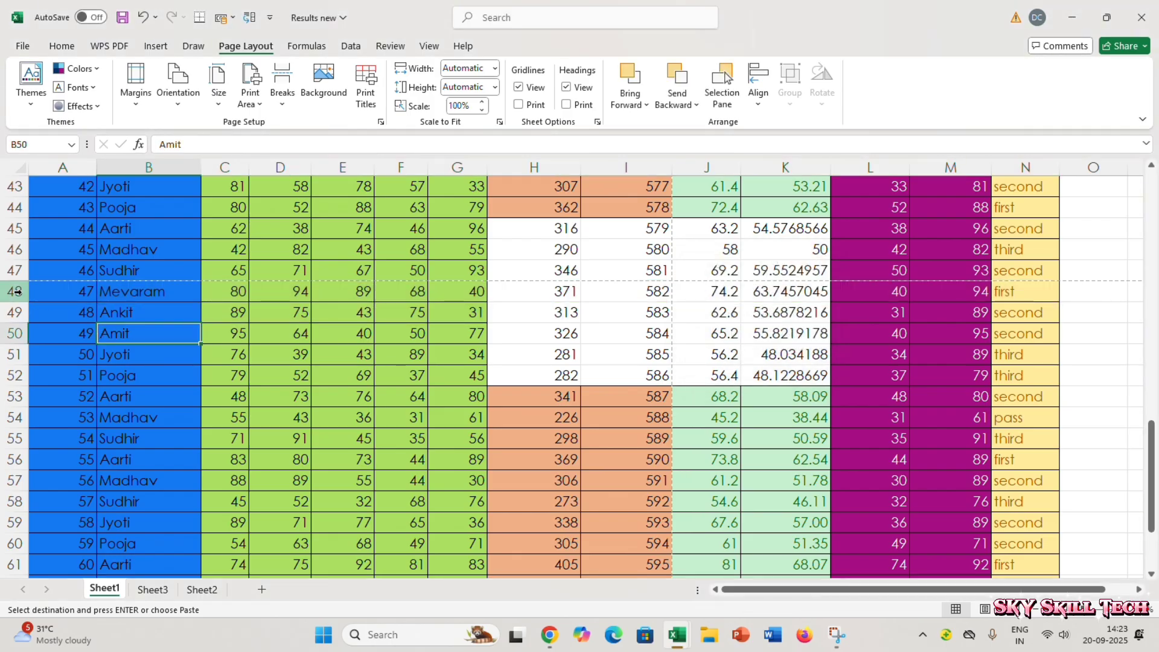
pyautogui.hotkey('shift', 'space')
pyautogui.hotkey('ctrl', '+')
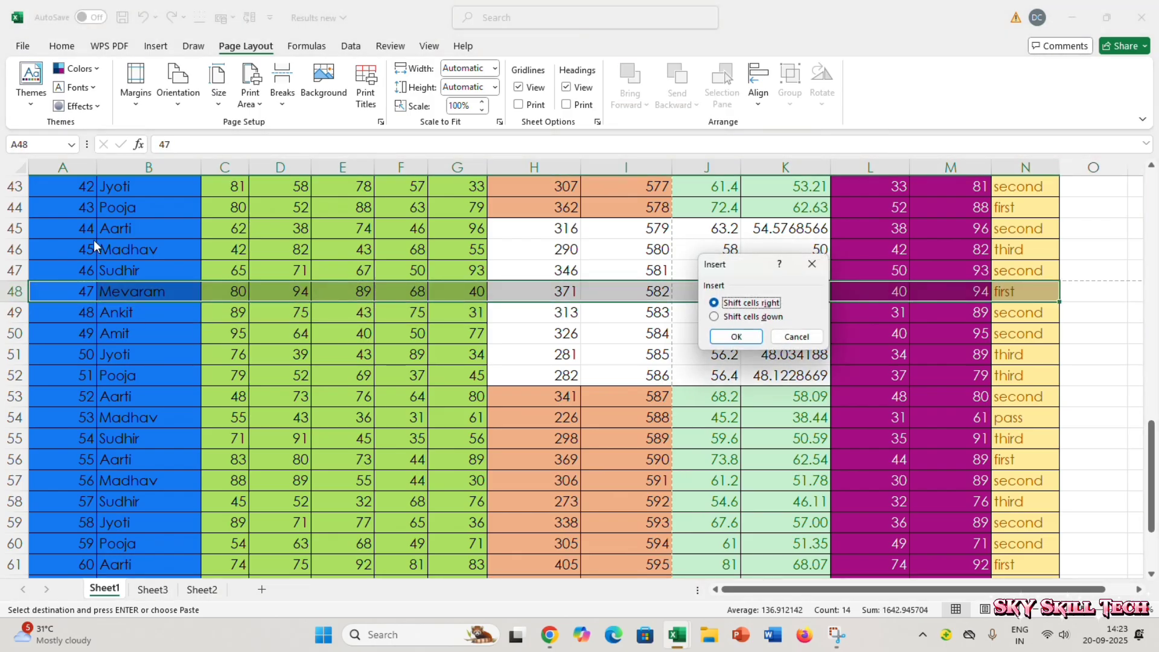
pyautogui.click(736, 337)
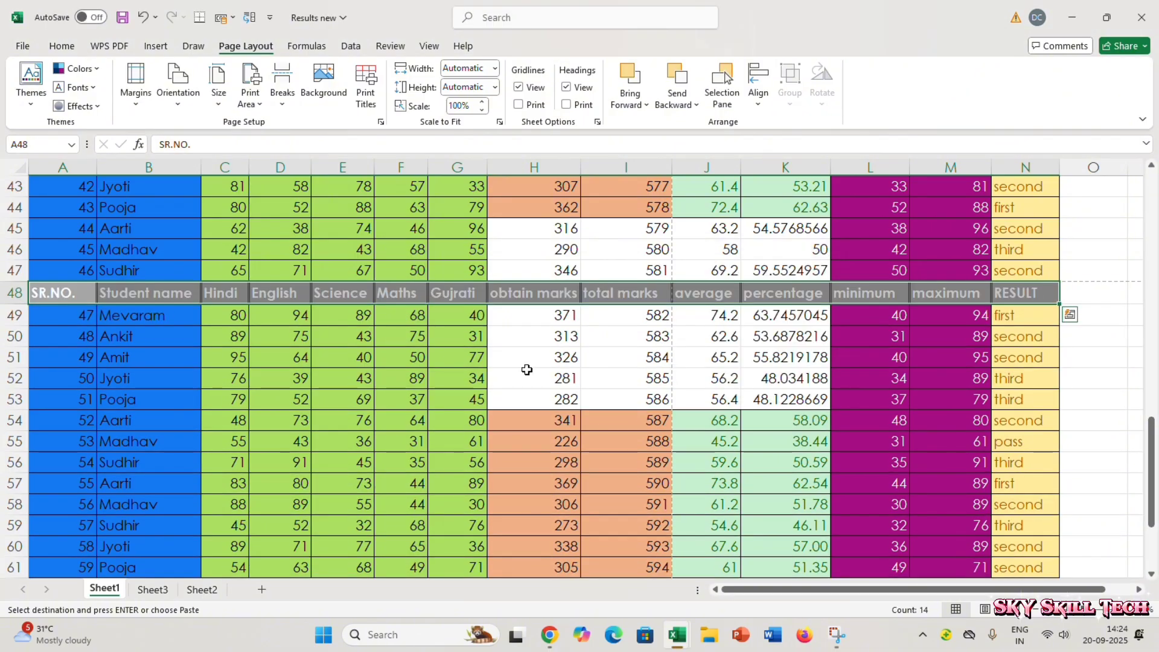
# Check the headings on page 2 in the print preview and return to the sheet.
pyautogui.hotkey('ctrl', 'p')
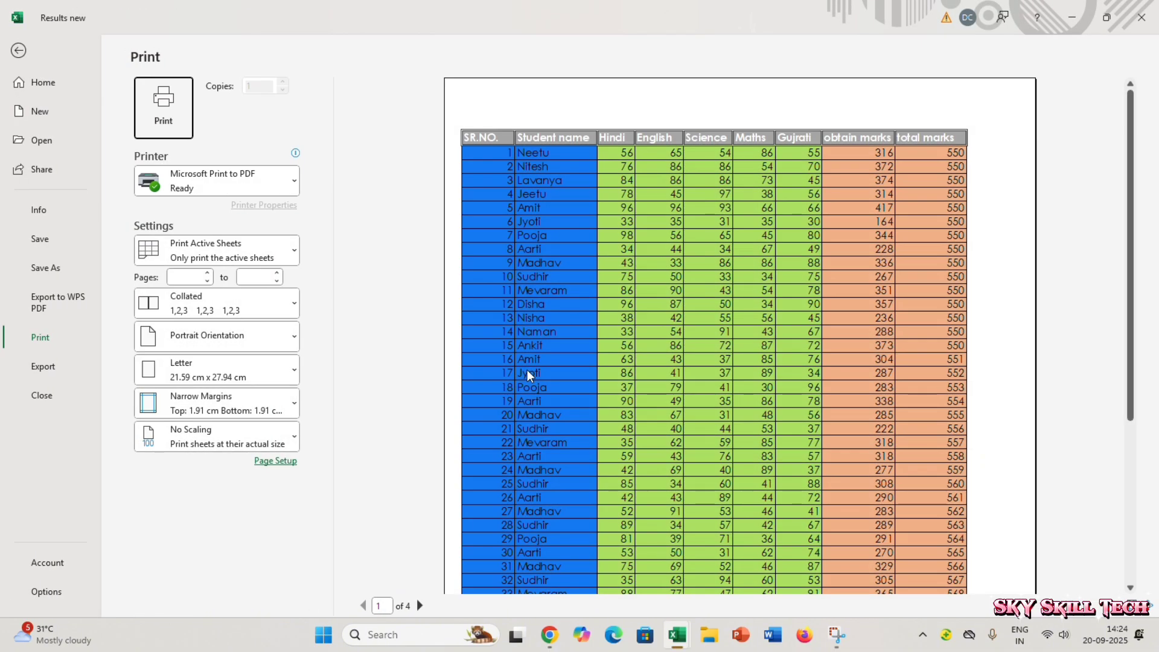
pyautogui.click(420, 603)
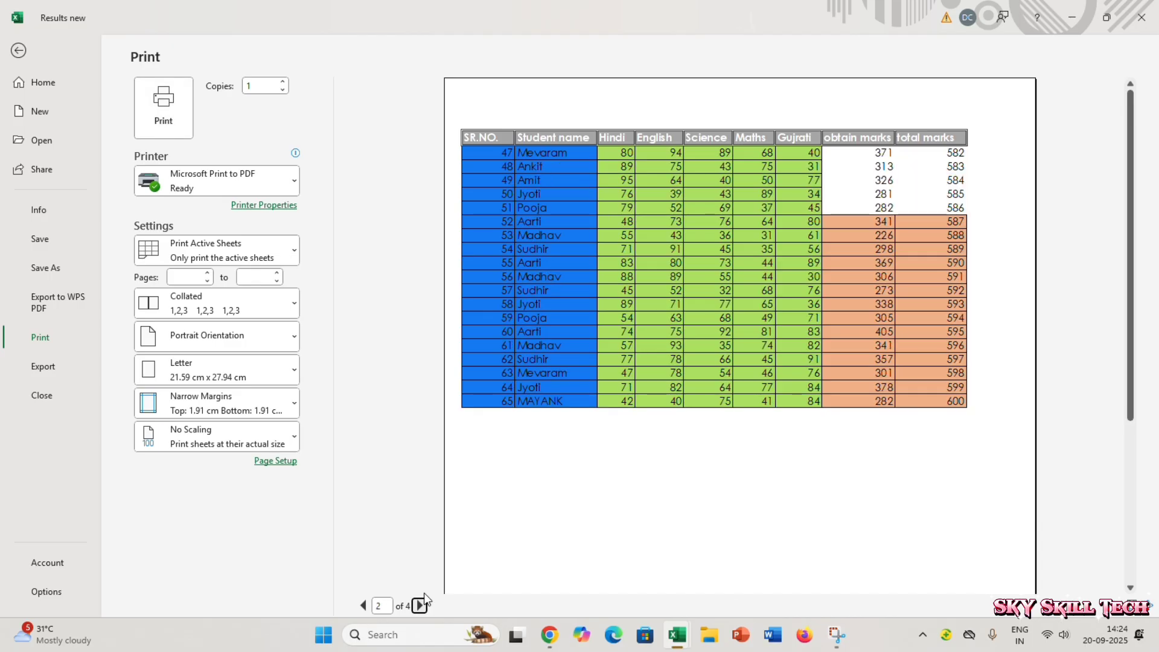
pyautogui.press('Escape')
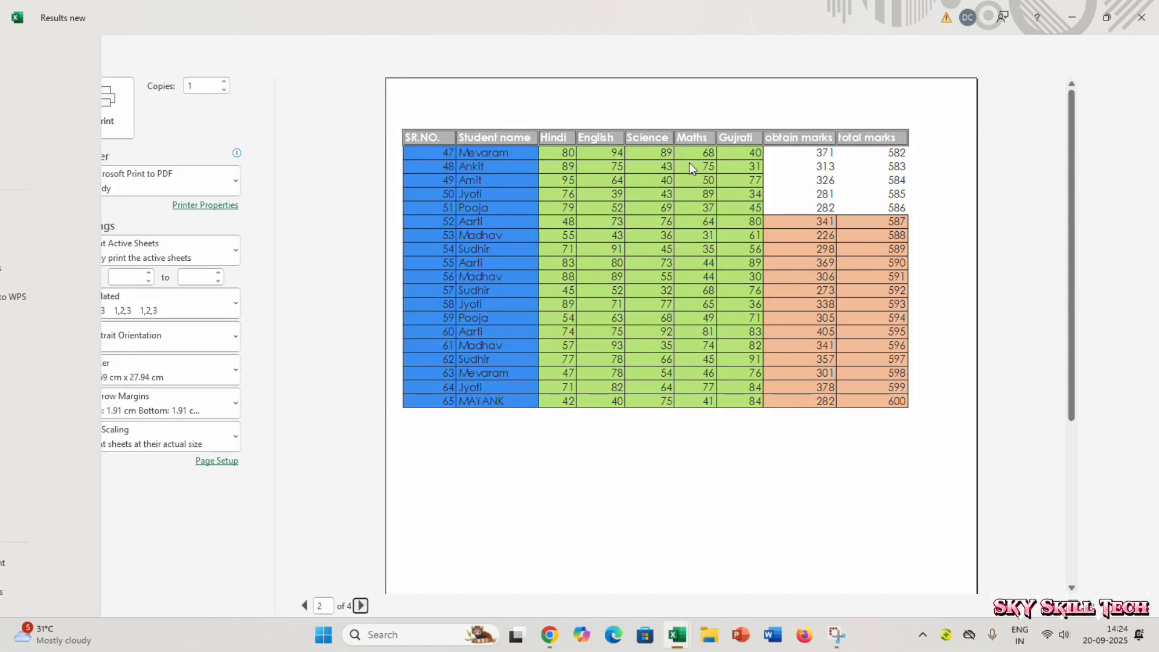
# Undo the insertion of the header cells at row 48.
pyautogui.hotkey('ctrl', 'z')
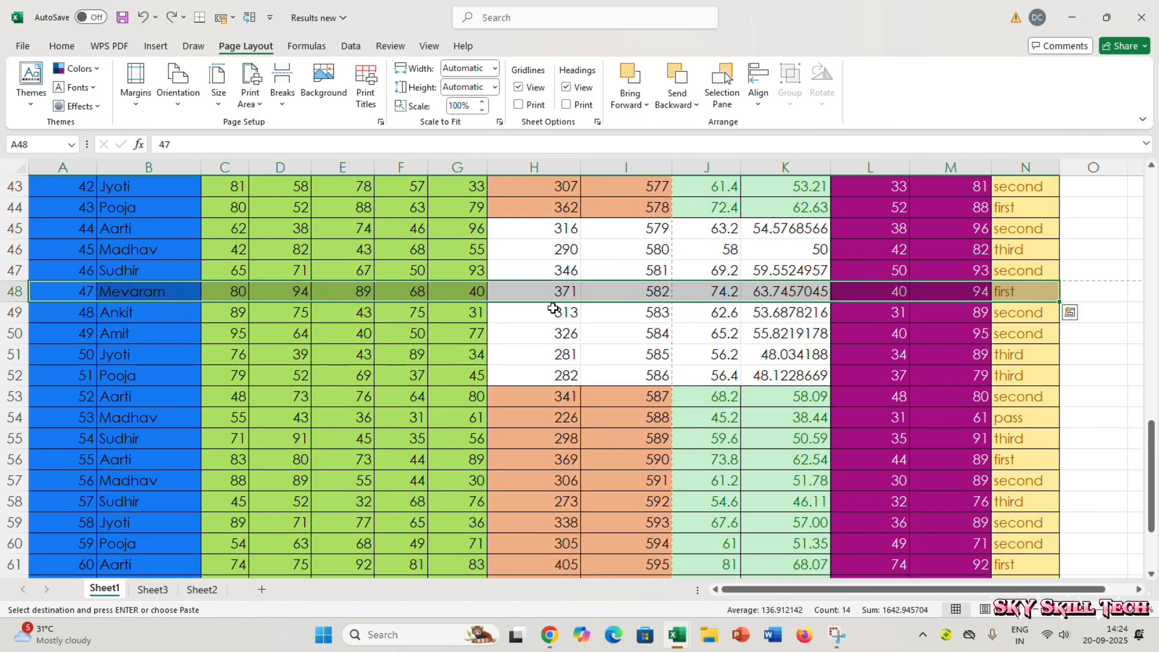
pyautogui.scroll(-5, 278, 310)
pyautogui.scroll(4, 278, 310)
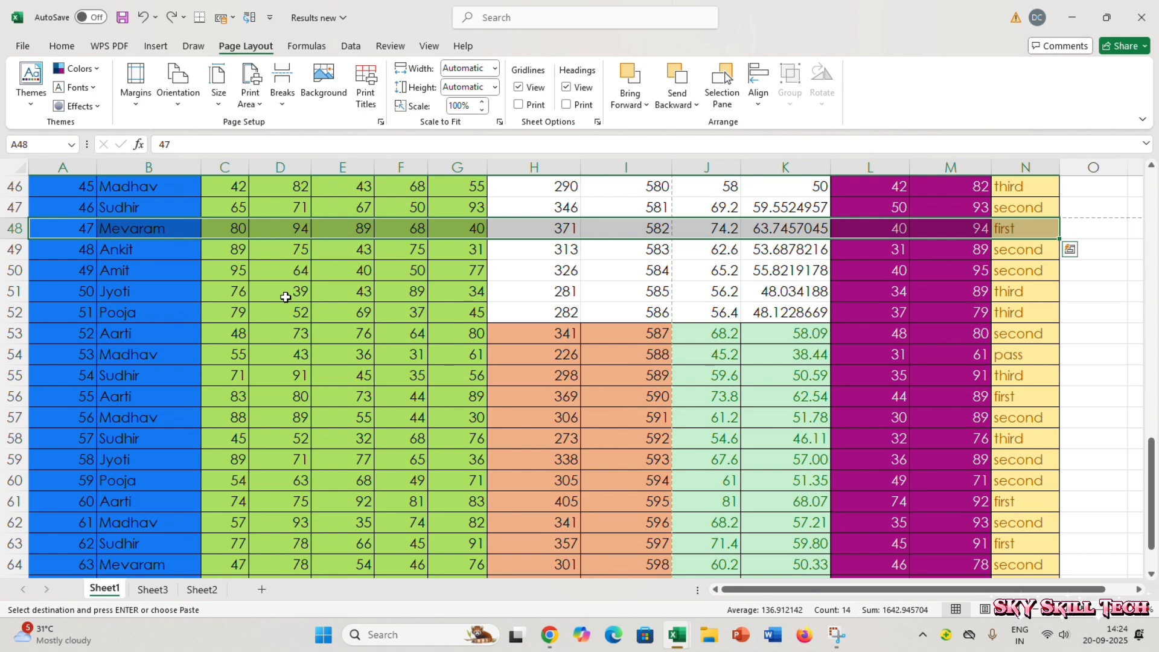
# Set row 1 ($1:$1) as the print title row to repeat at the top of every printed page.
pyautogui.scroll(15, 336, 225)
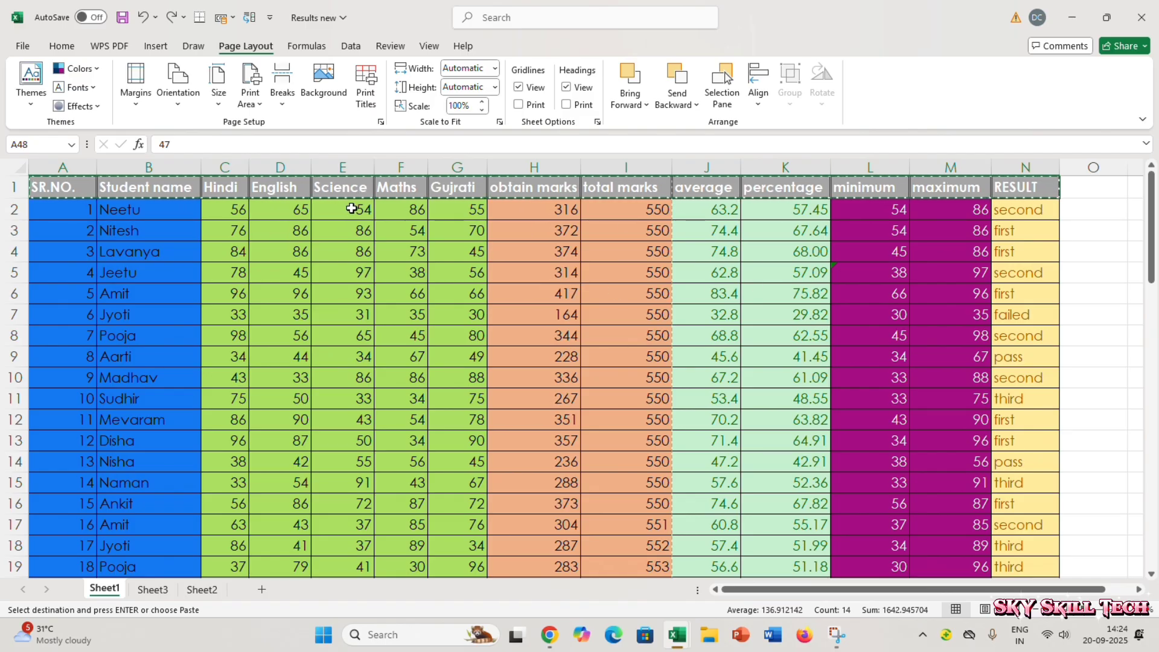
pyautogui.scroll(-7, 314, 230)
pyautogui.scroll(7, 352, 209)
pyautogui.click(357, 85)
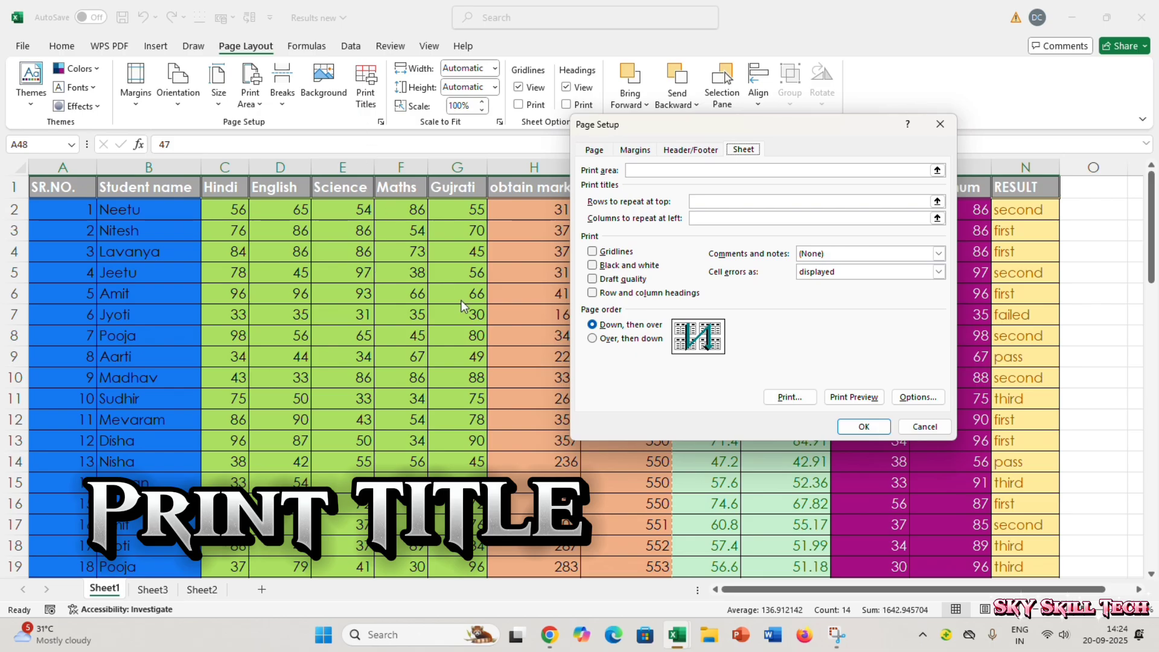
pyautogui.moveTo(674, 136); pyautogui.dragTo(694, 216)
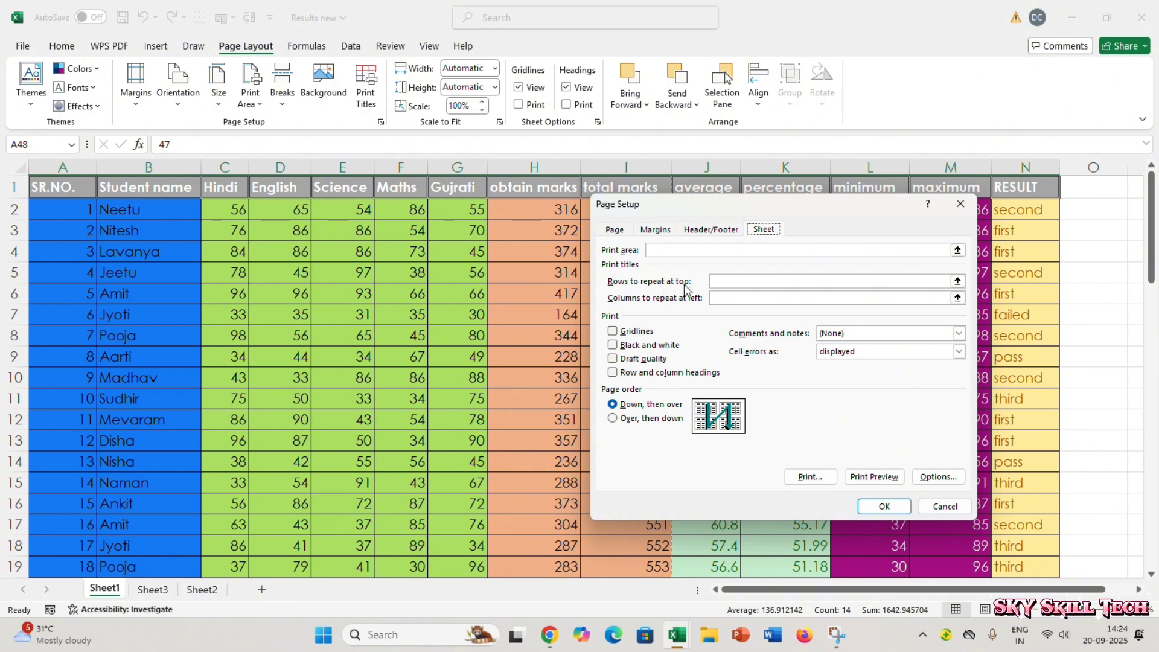
pyautogui.click(719, 282)
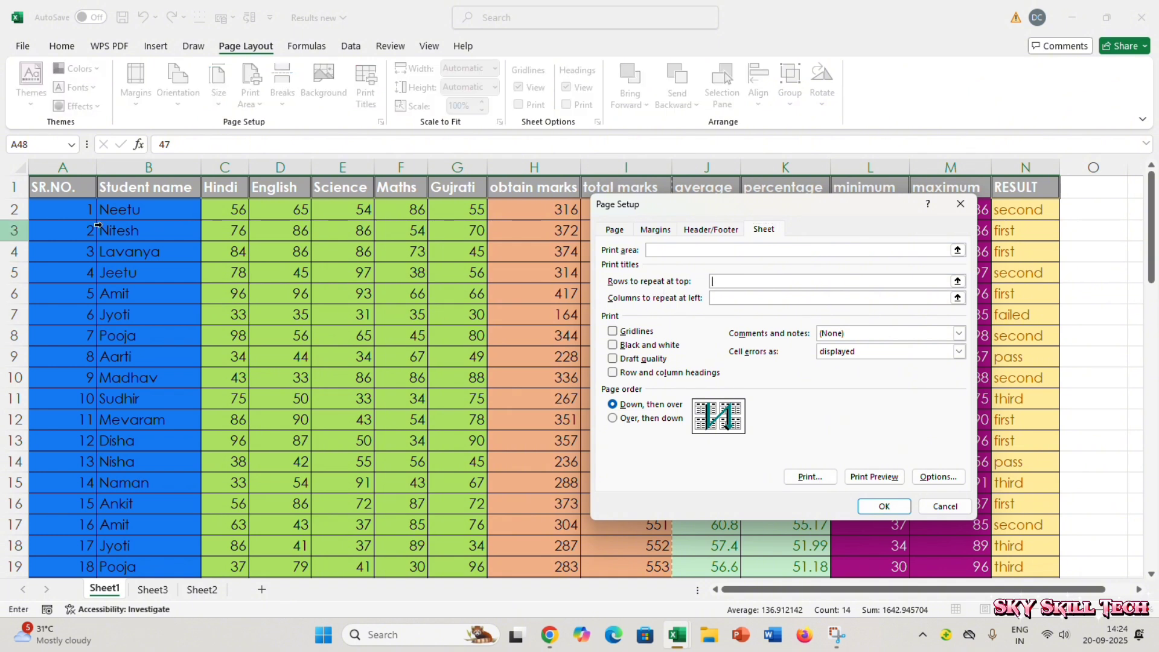
pyautogui.click(17, 186)
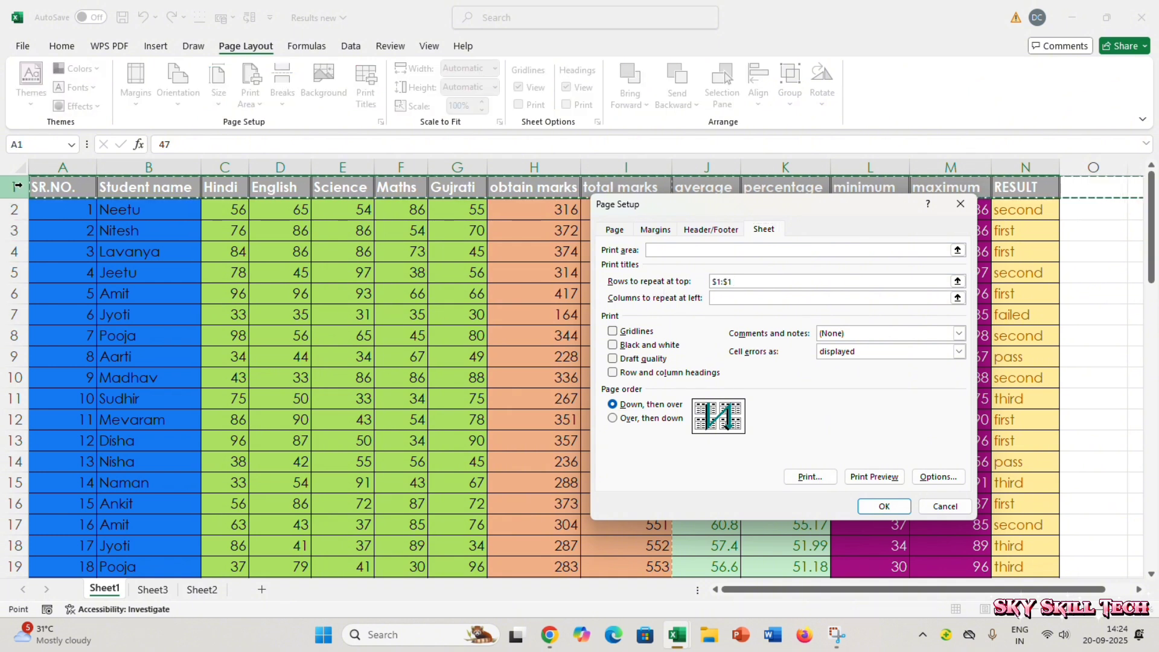
pyautogui.click(885, 507)
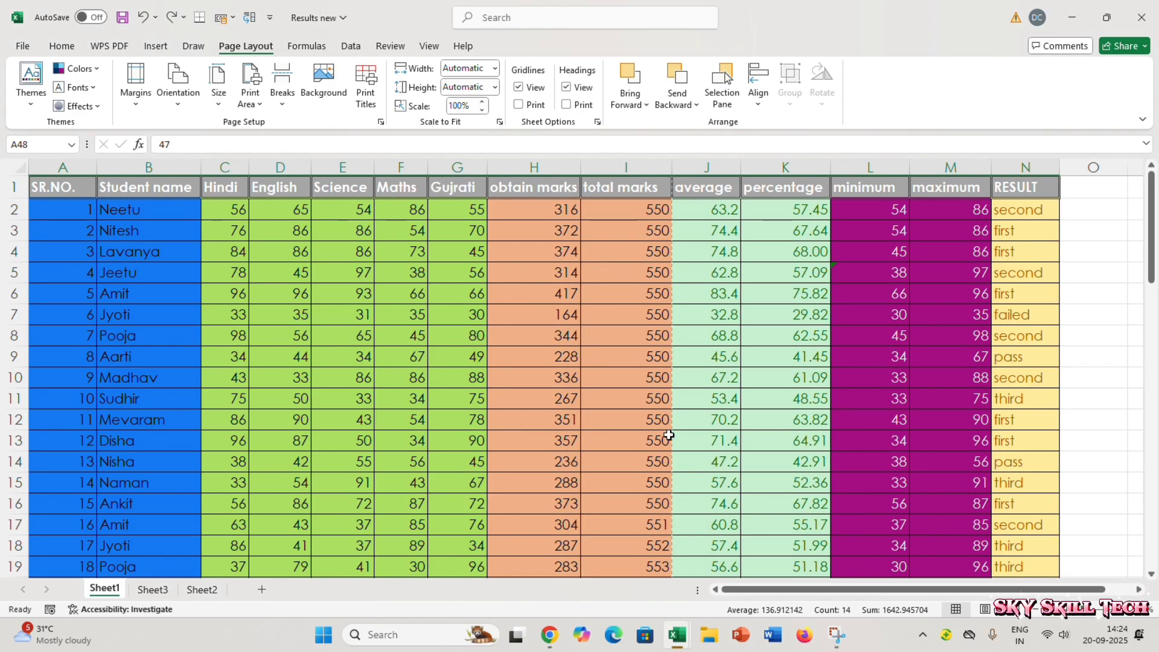
# Check the heading row on page 2 in the print preview, then look over the rows around row 48 in the sheet.
pyautogui.hotkey('ctrl', 'p')
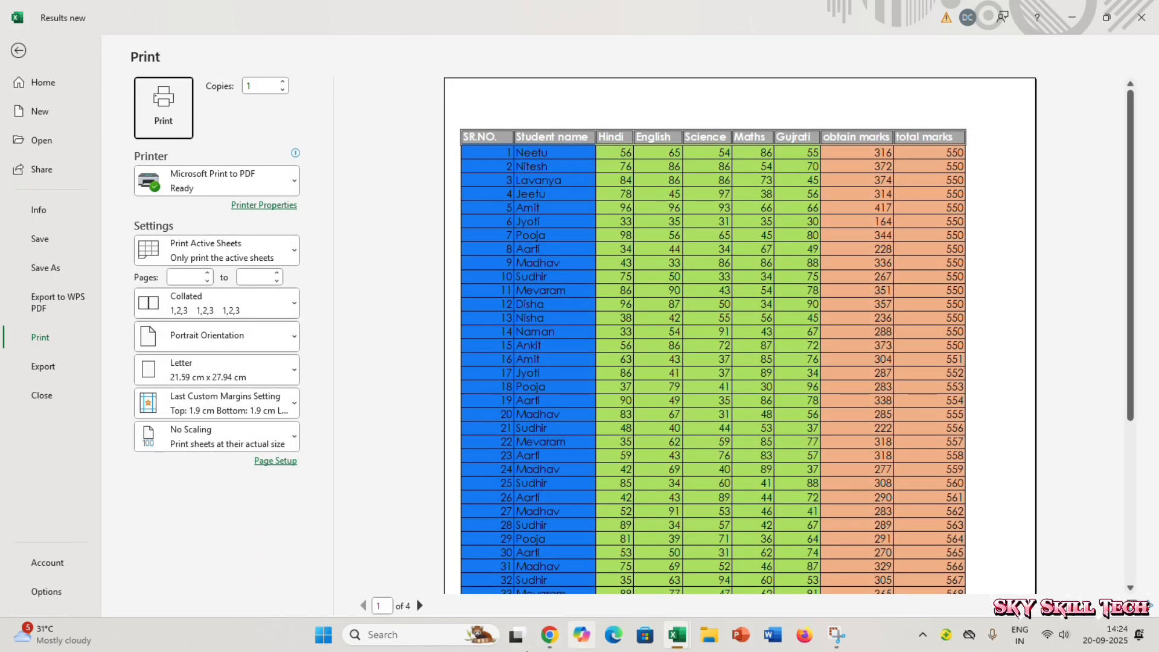
pyautogui.click(419, 605)
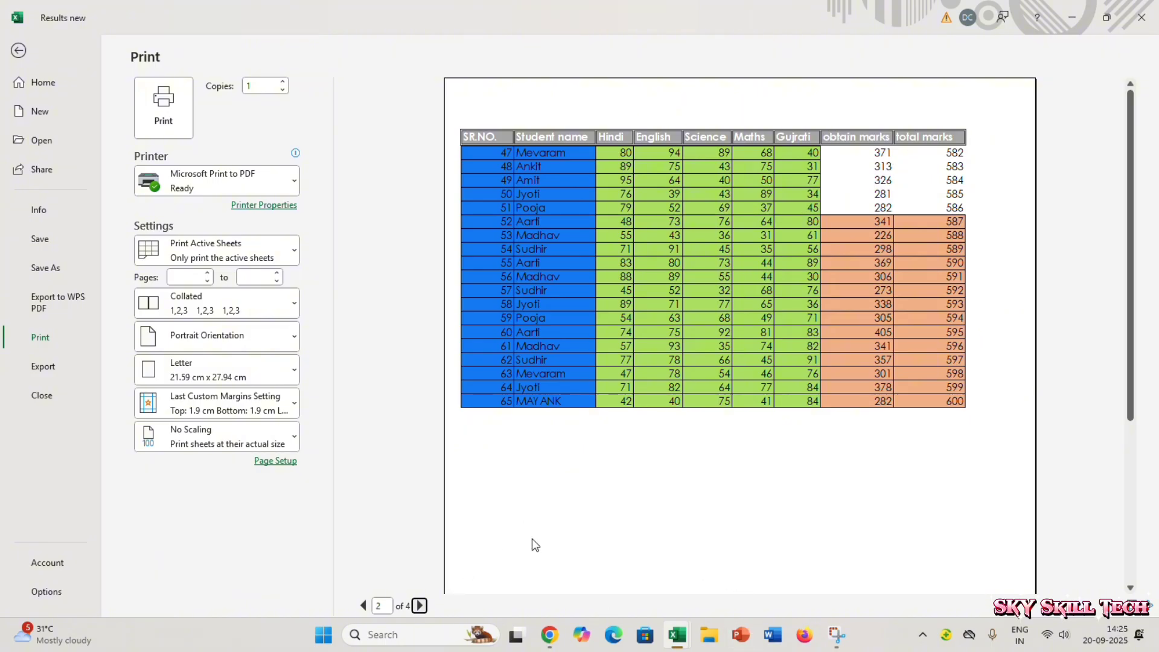
pyautogui.press('Escape')
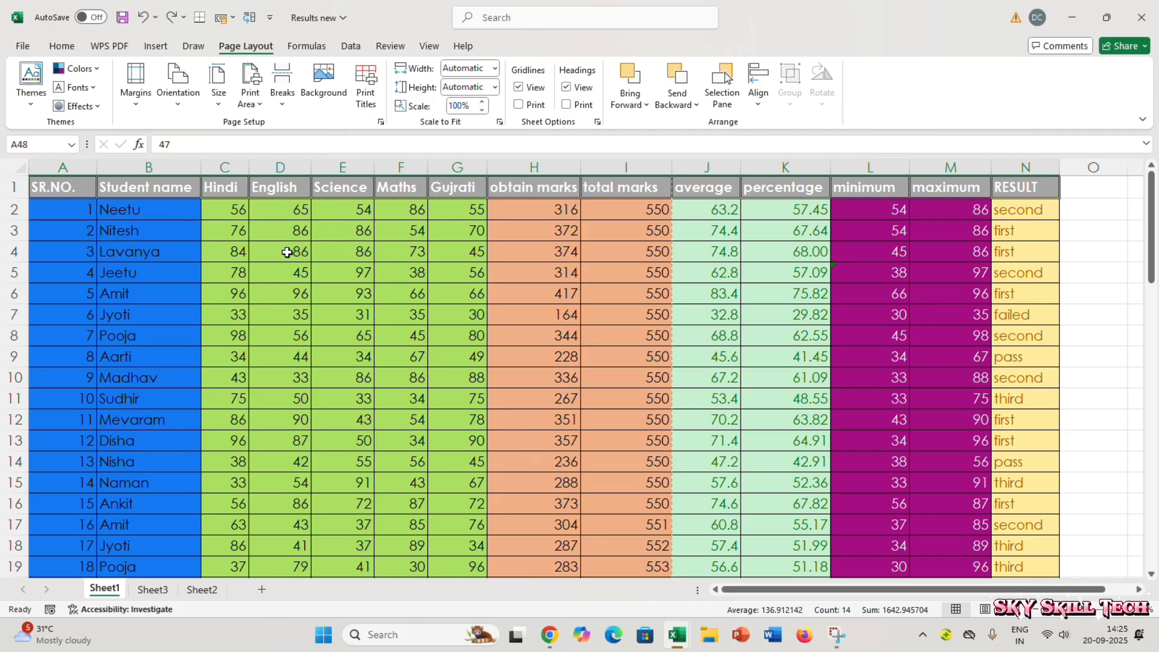
pyautogui.scroll(-13, 287, 253)
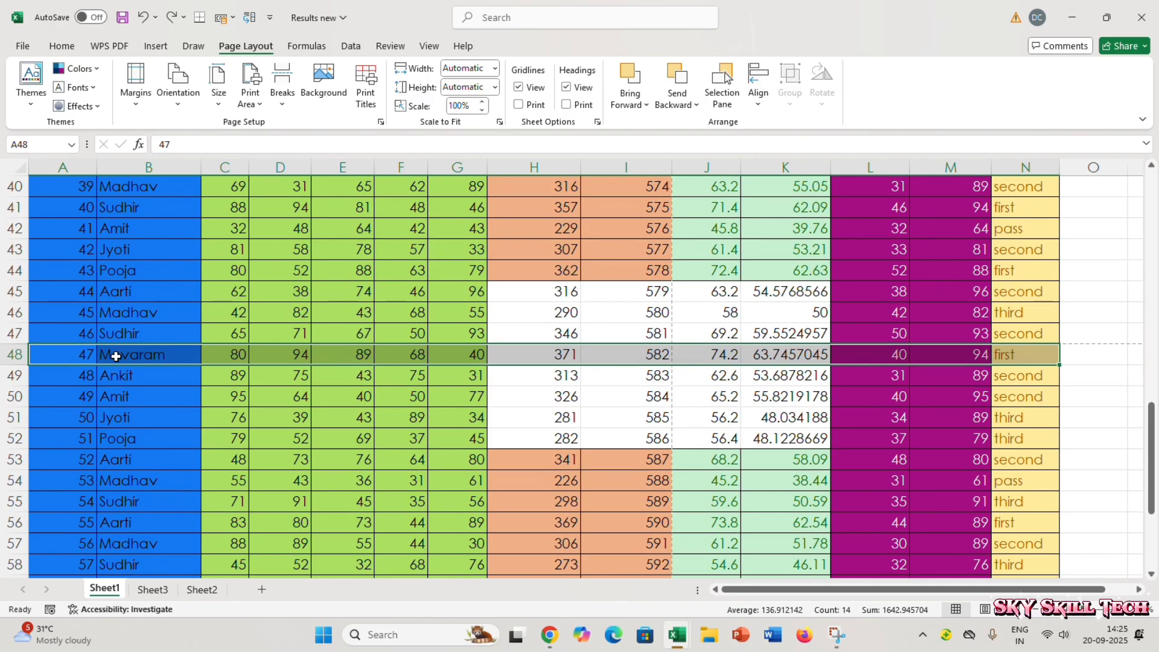
pyautogui.click(301, 373)
pyautogui.scroll(13, 365, 375)
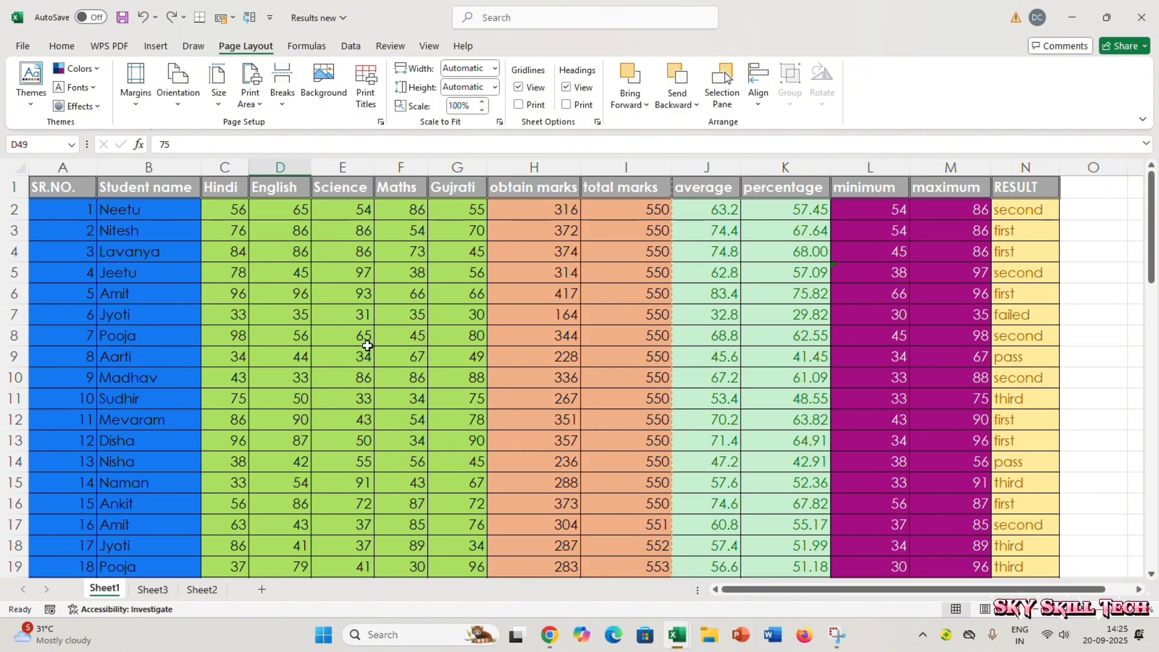
# Set columns A to B ($A:$B) as the print title columns to repeat at the left of every page.
pyautogui.click(366, 90)
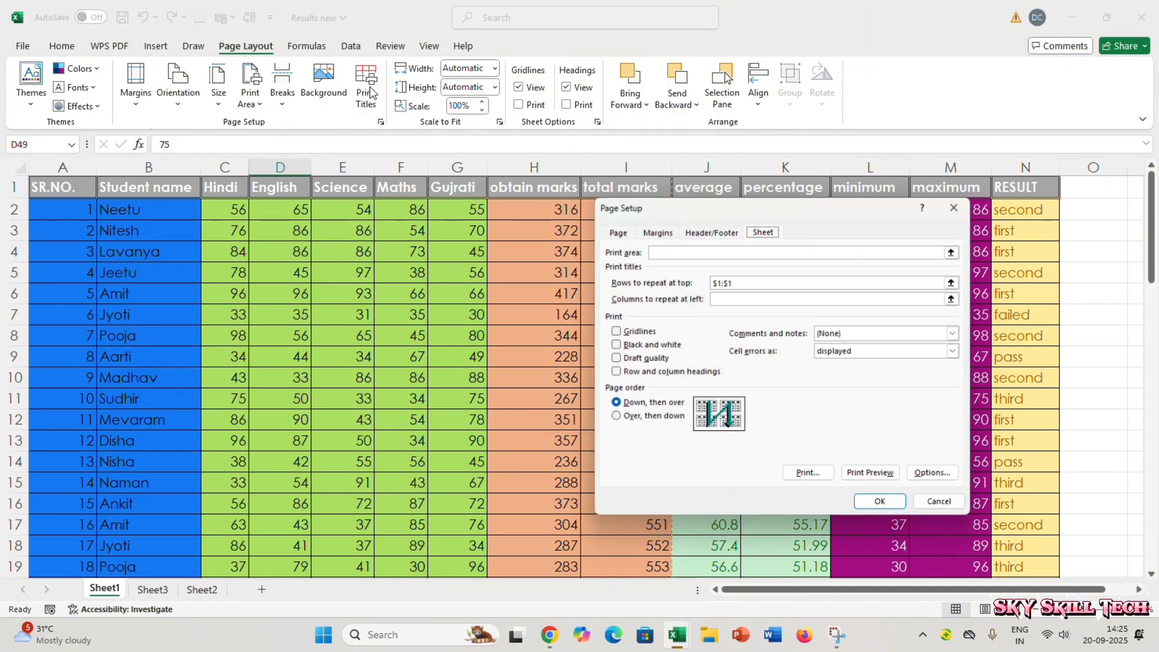
pyautogui.click(716, 298)
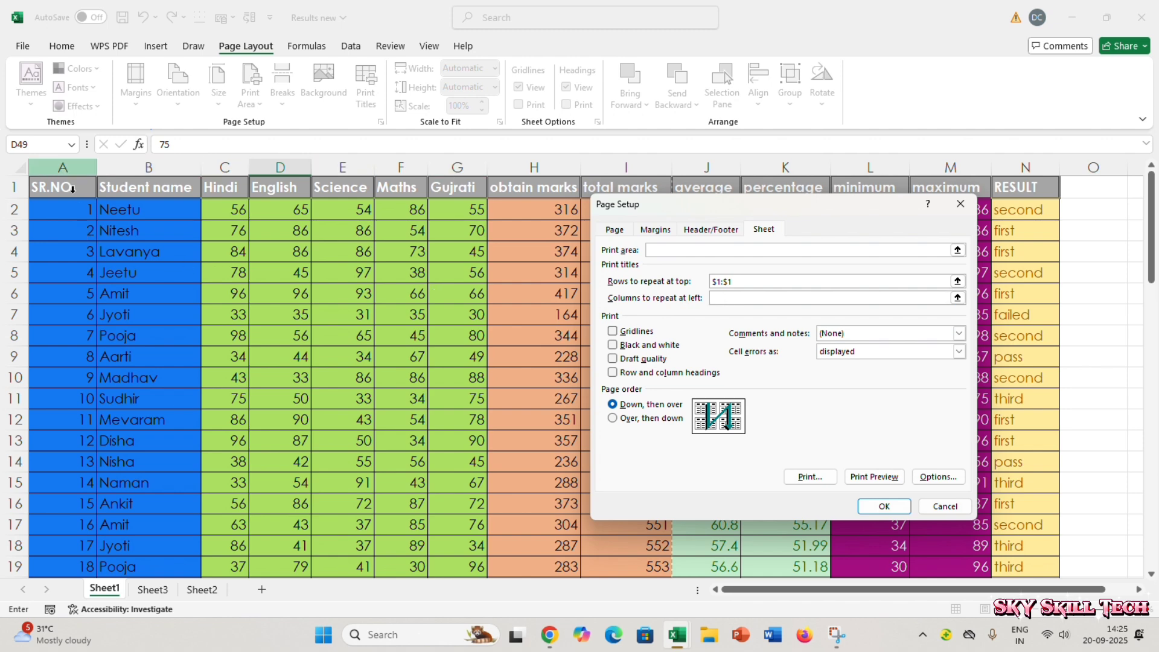
pyautogui.moveTo(65, 172); pyautogui.dragTo(152, 168)
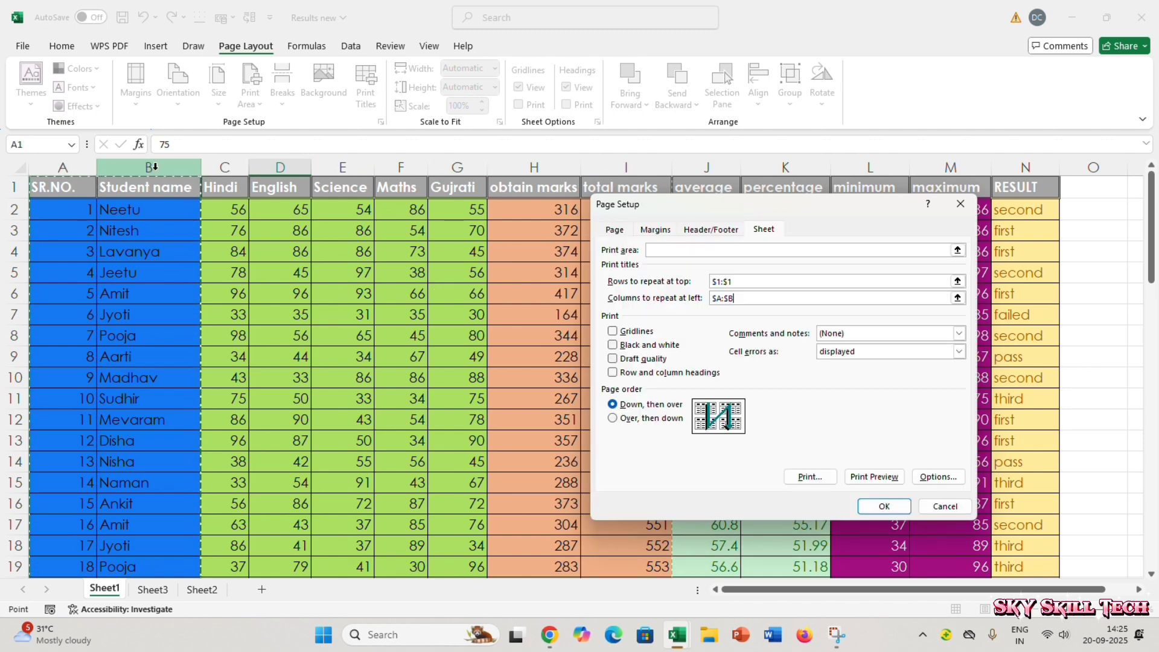
pyautogui.click(883, 506)
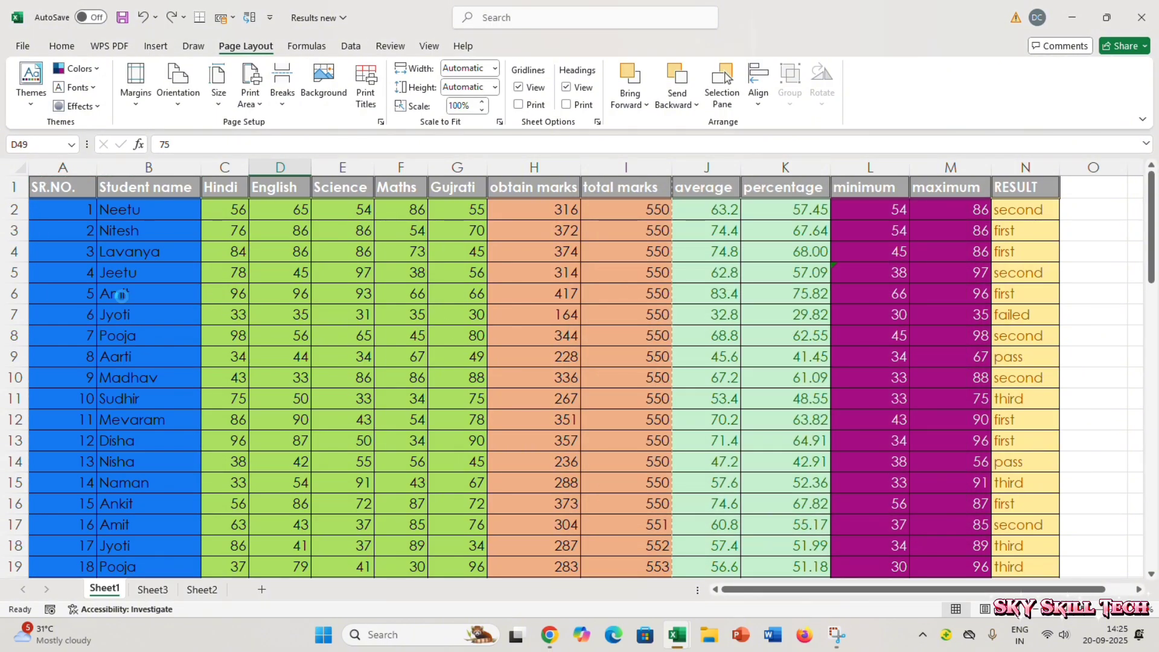
# Review pages 1 to 4 in the print preview for the repeated heading row and student columns, and return to the sheet.
pyautogui.hotkey('ctrl', 'p')
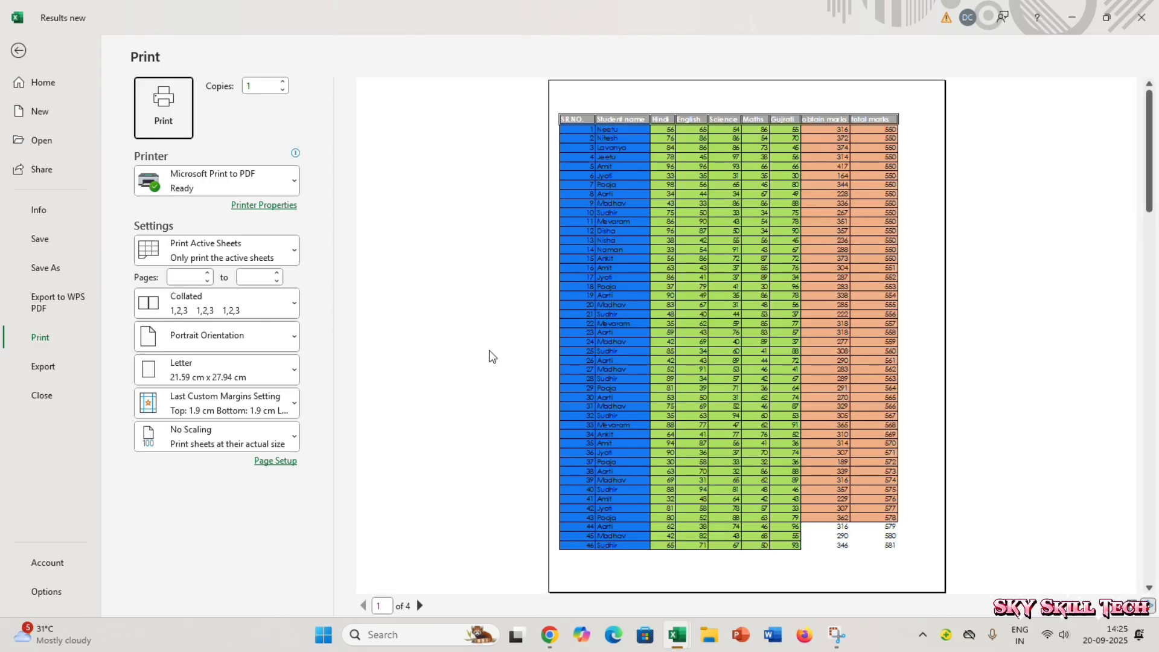
pyautogui.click(419, 606)
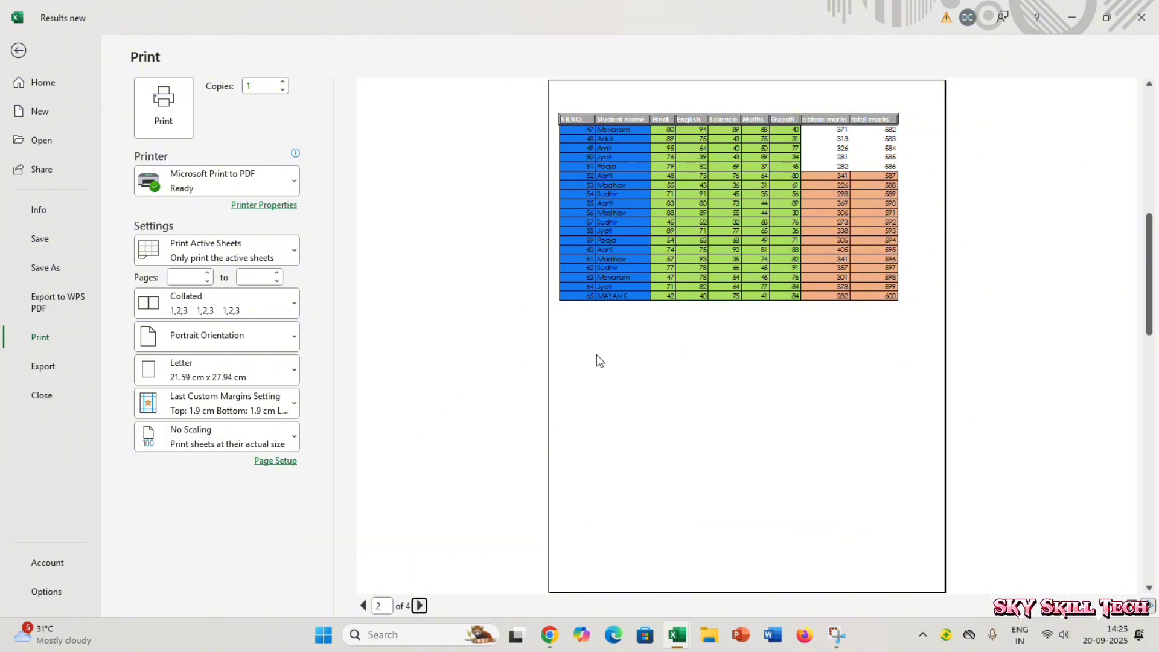
pyautogui.click(420, 606)
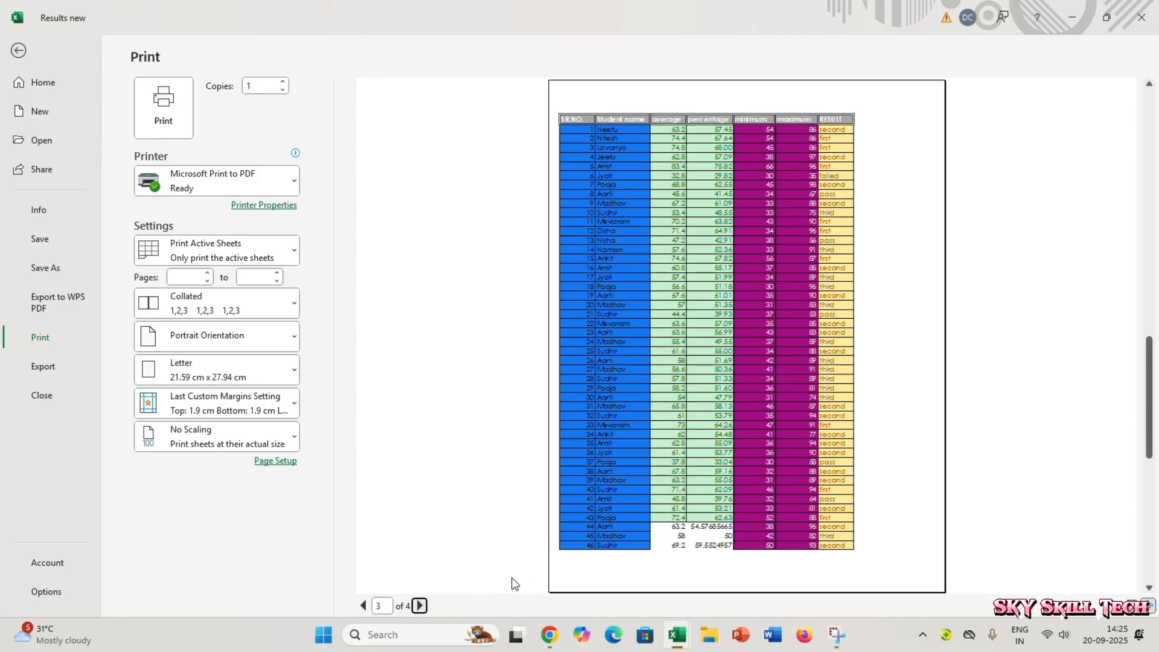
pyautogui.click(421, 606)
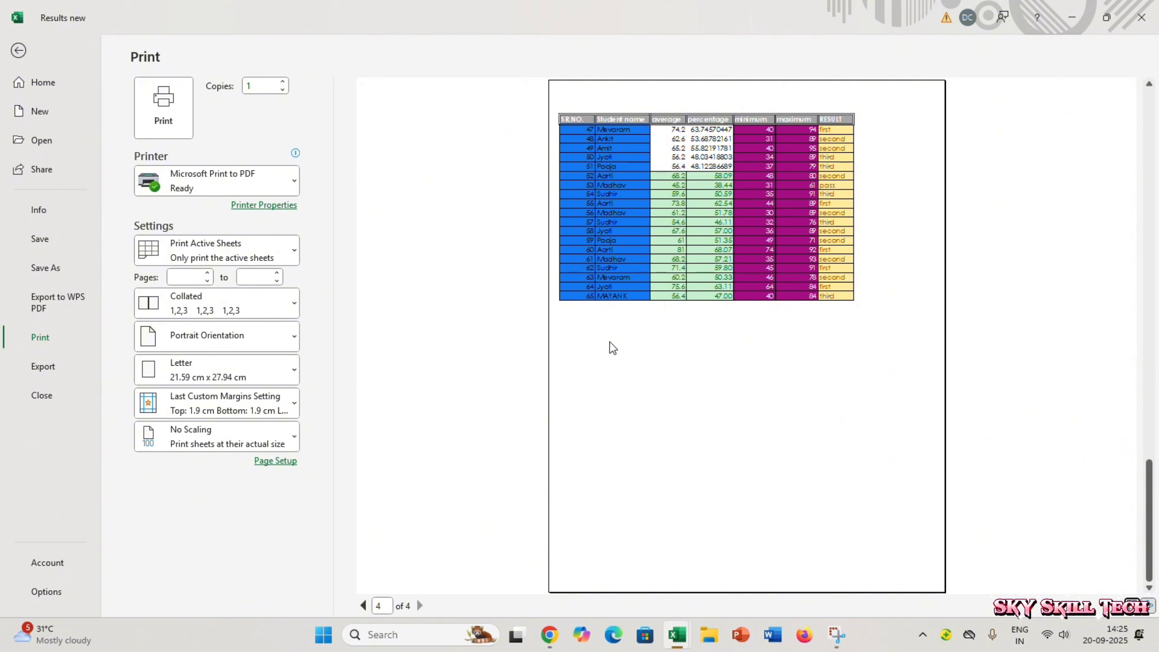
pyautogui.press('Escape')
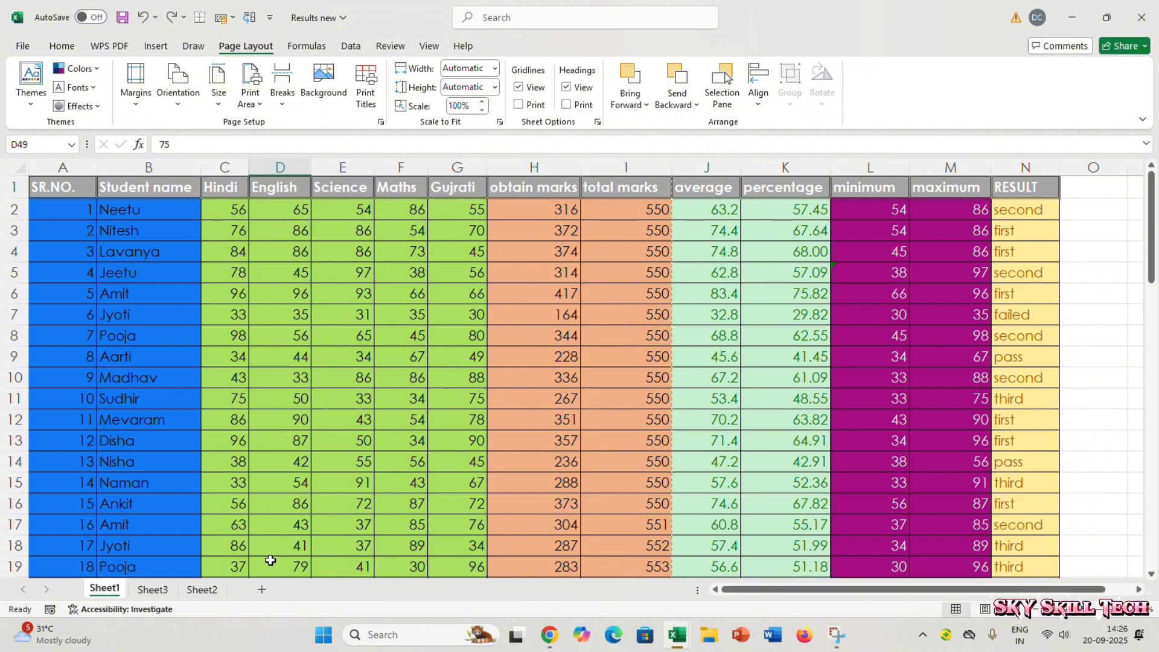
pyautogui.hotkey('ctrl', 'p')
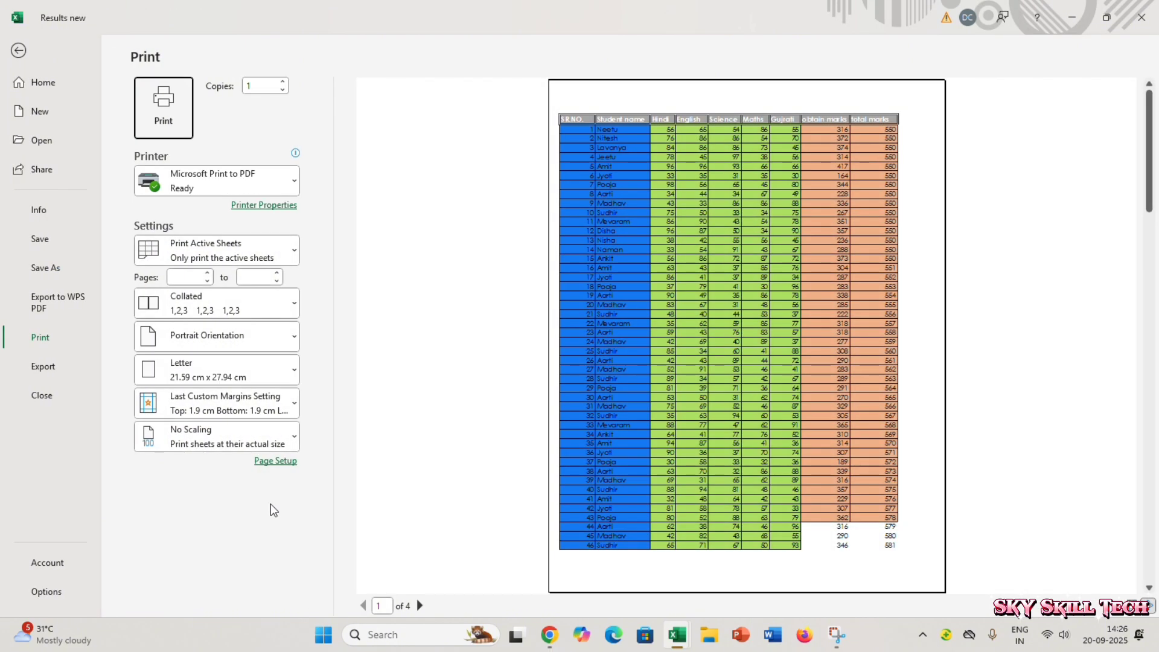
pyautogui.press('Escape')
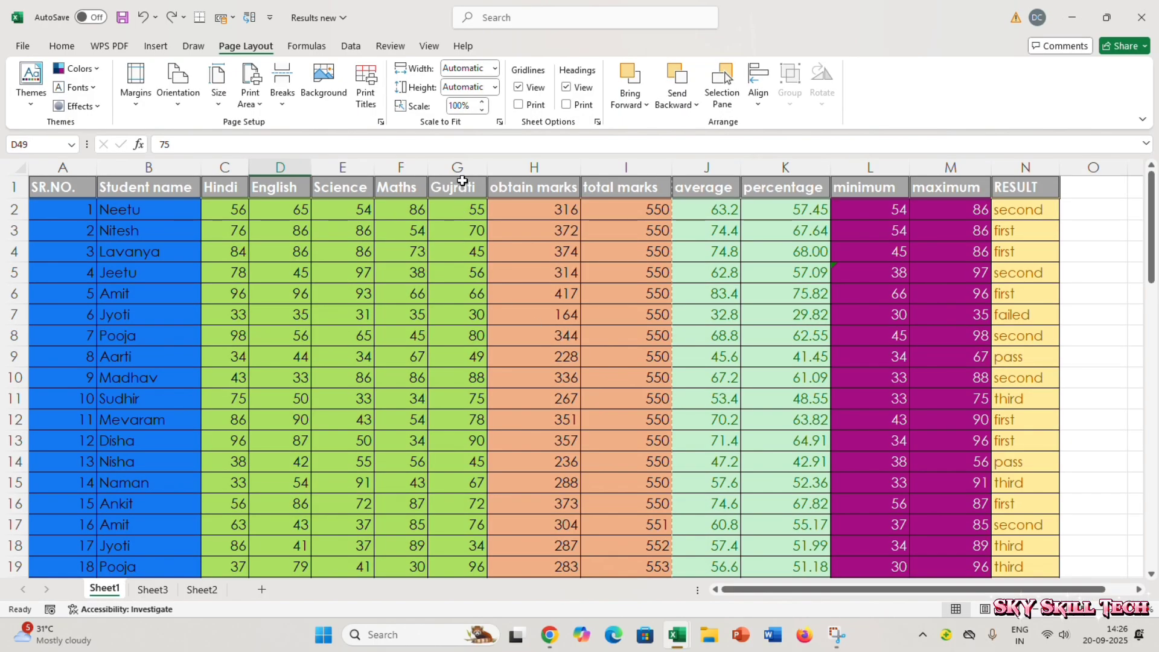
# Set the sheet's print scale to 65%.
pyautogui.click(483, 113)
pyautogui.click(483, 114)
pyautogui.click(483, 114)
pyautogui.click(483, 113)
pyautogui.click(483, 113)
pyautogui.click(483, 114)
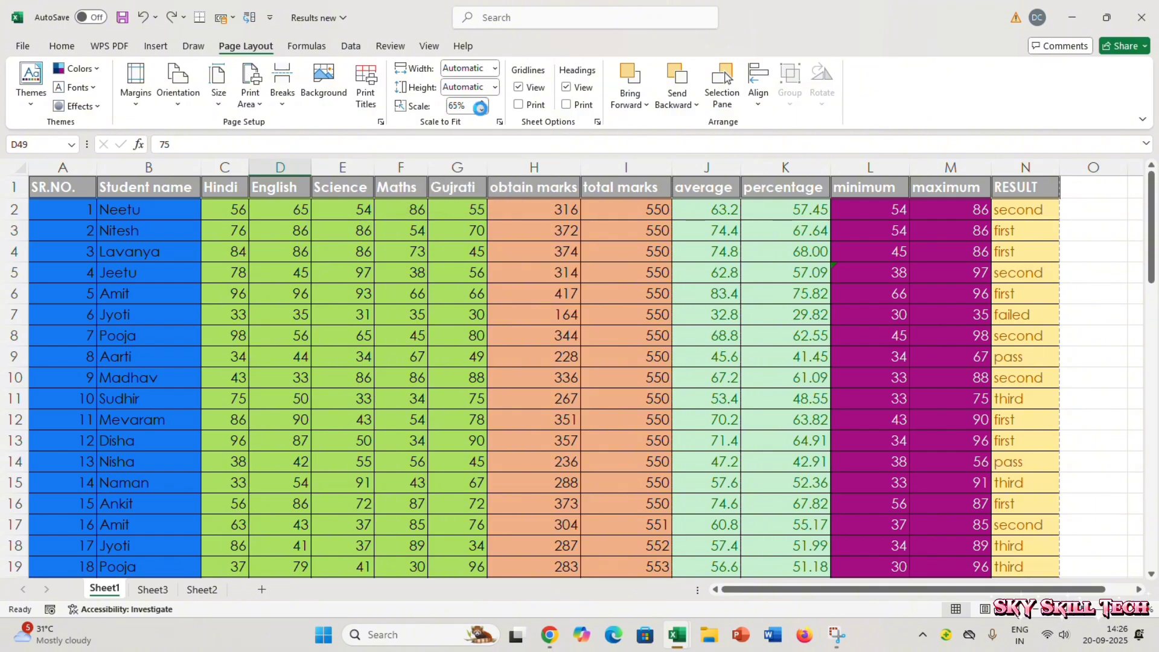
pyautogui.click(483, 114)
pyautogui.click(483, 114)
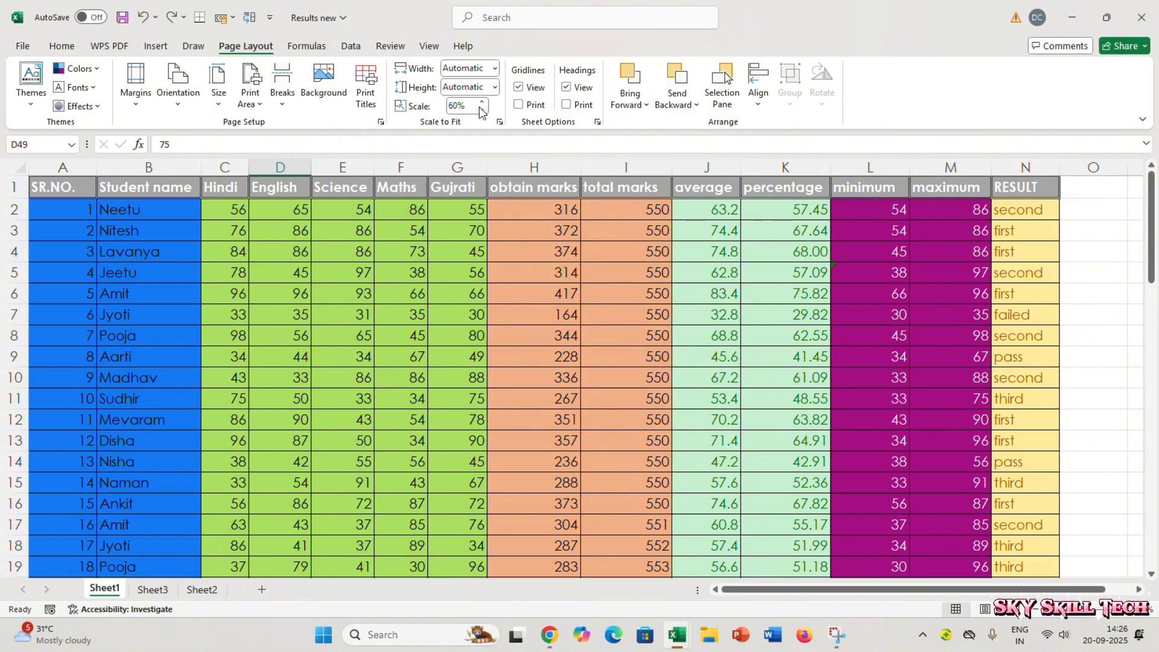
pyautogui.click(482, 103)
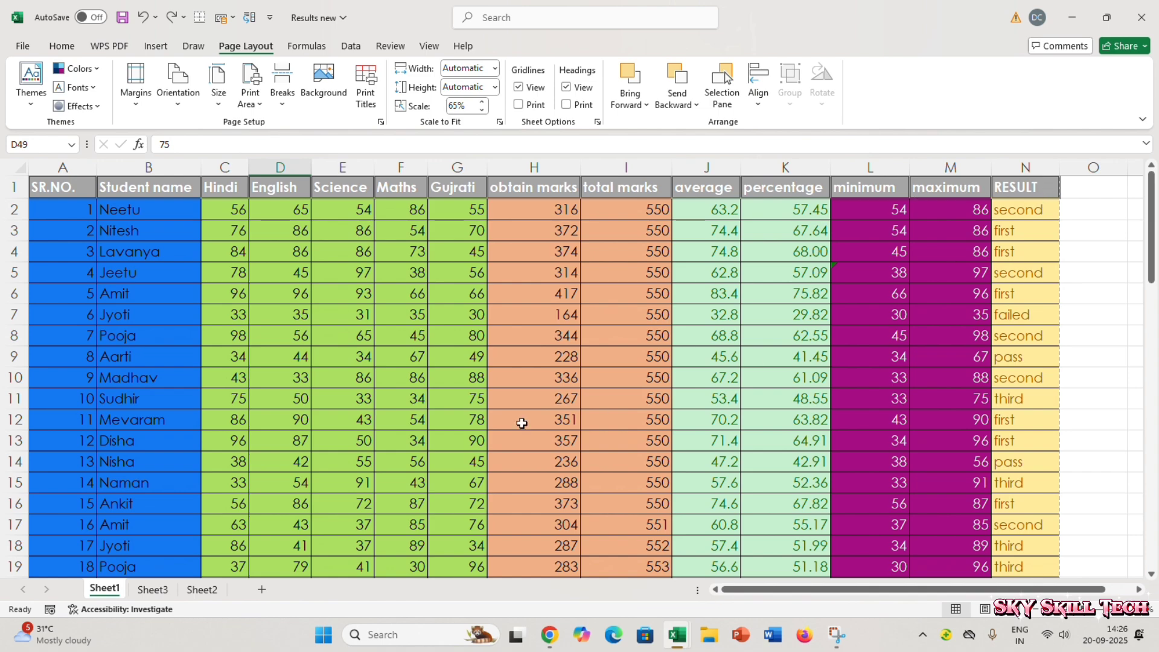
# Check where the page break lines fall below the table and how the scaled sheet looks in the print preview.
pyautogui.scroll(-8, 501, 410)
pyautogui.scroll(-12, 487, 406)
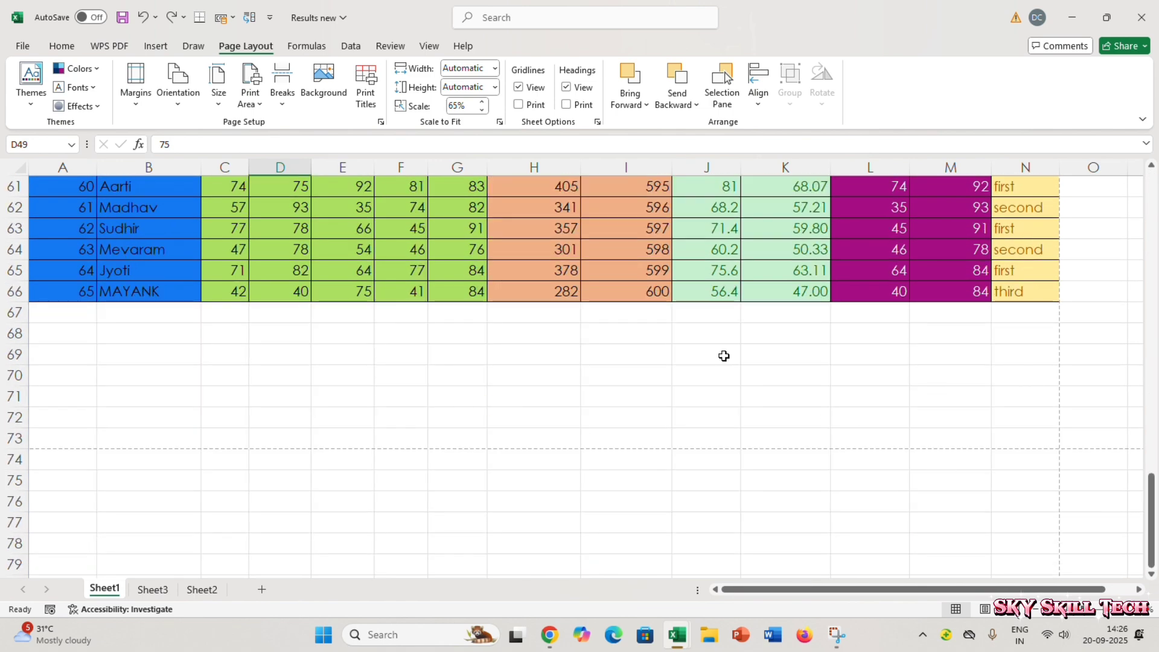
pyautogui.hotkey('ctrl', 'p')
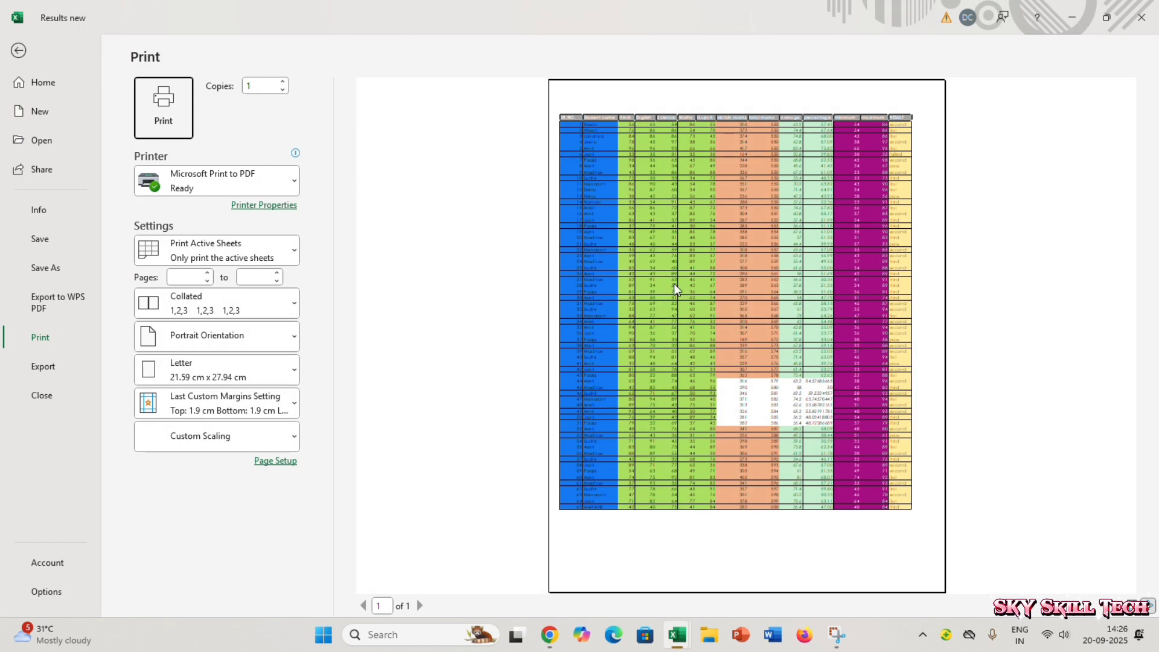
pyautogui.press('Escape')
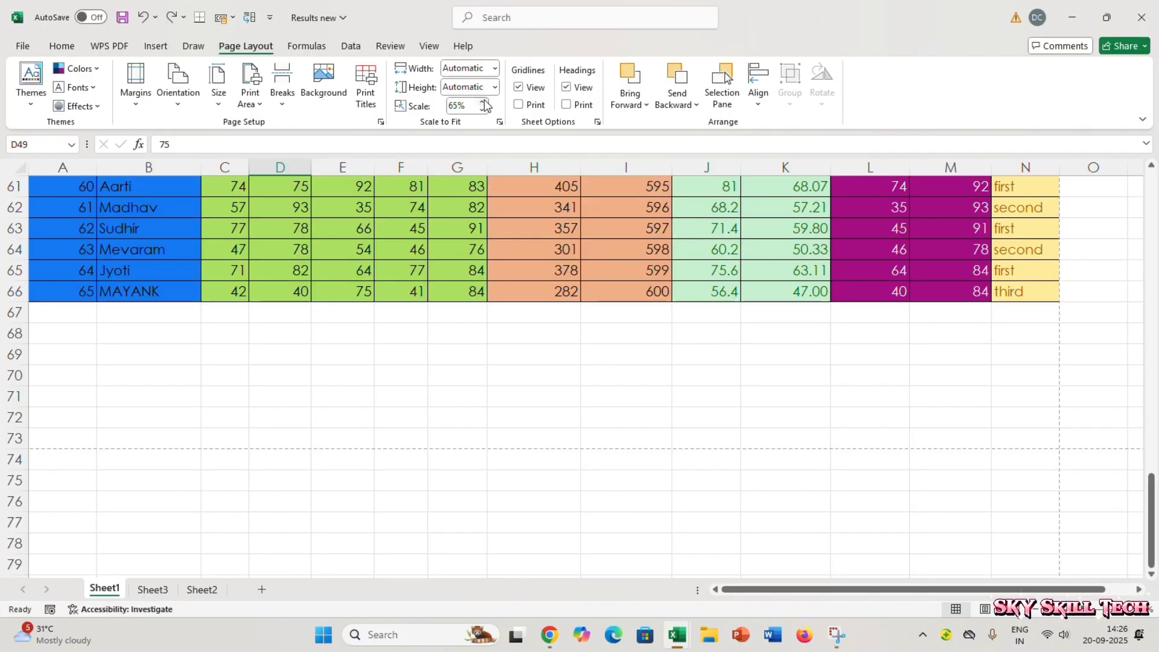
# Fit the printout to a width of 1 page and a height of 1 page, and check it in the print preview.
pyautogui.click(497, 69)
pyautogui.click(475, 105)
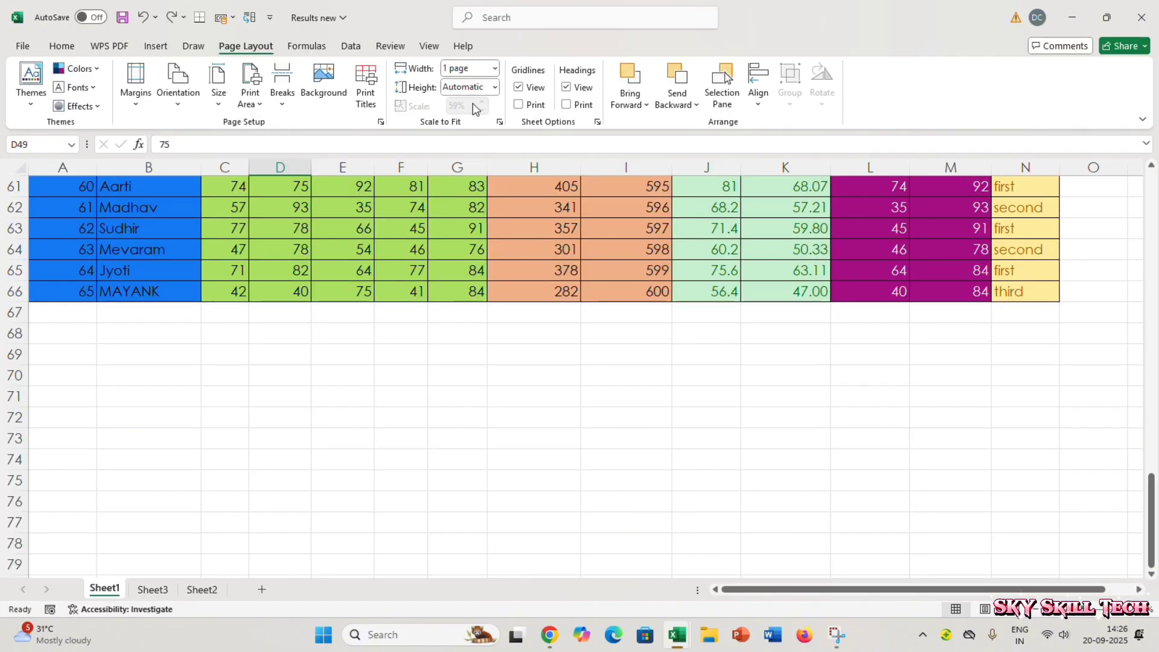
pyautogui.click(495, 87)
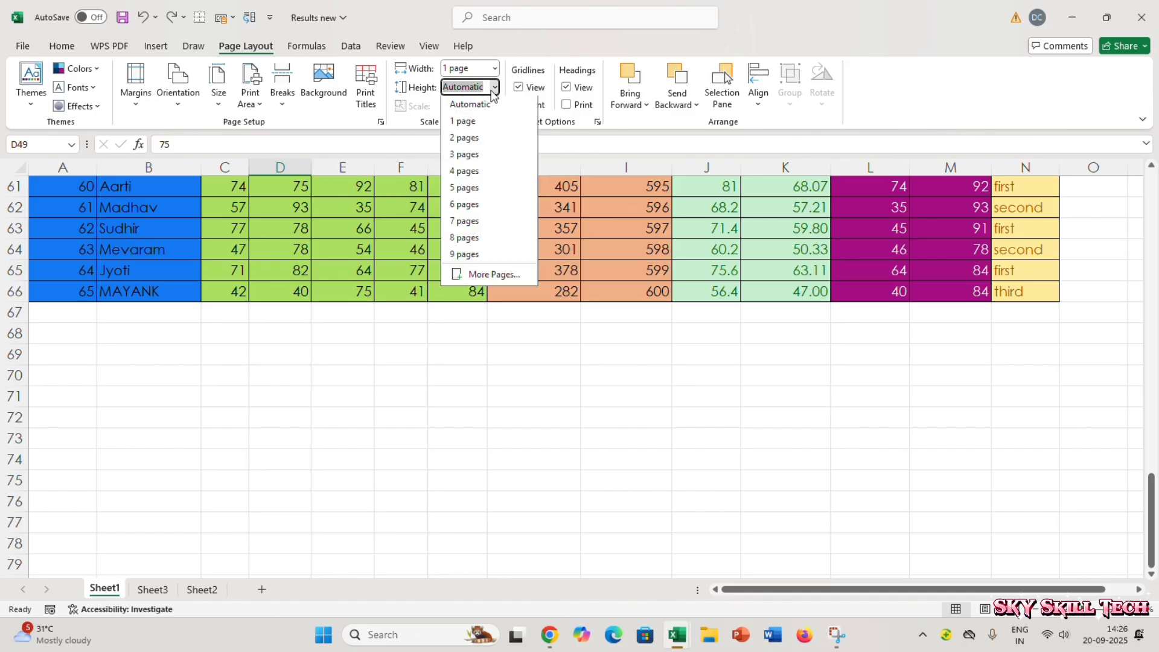
pyautogui.click(478, 124)
pyautogui.click(492, 413)
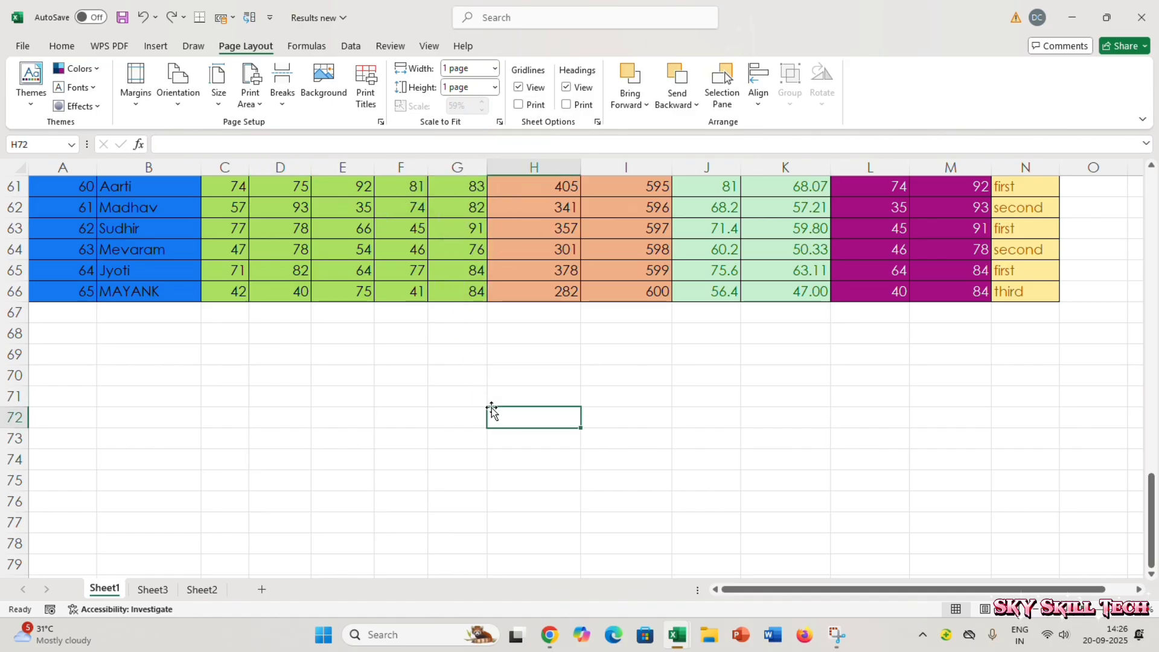
pyautogui.hotkey('ctrl', 'p')
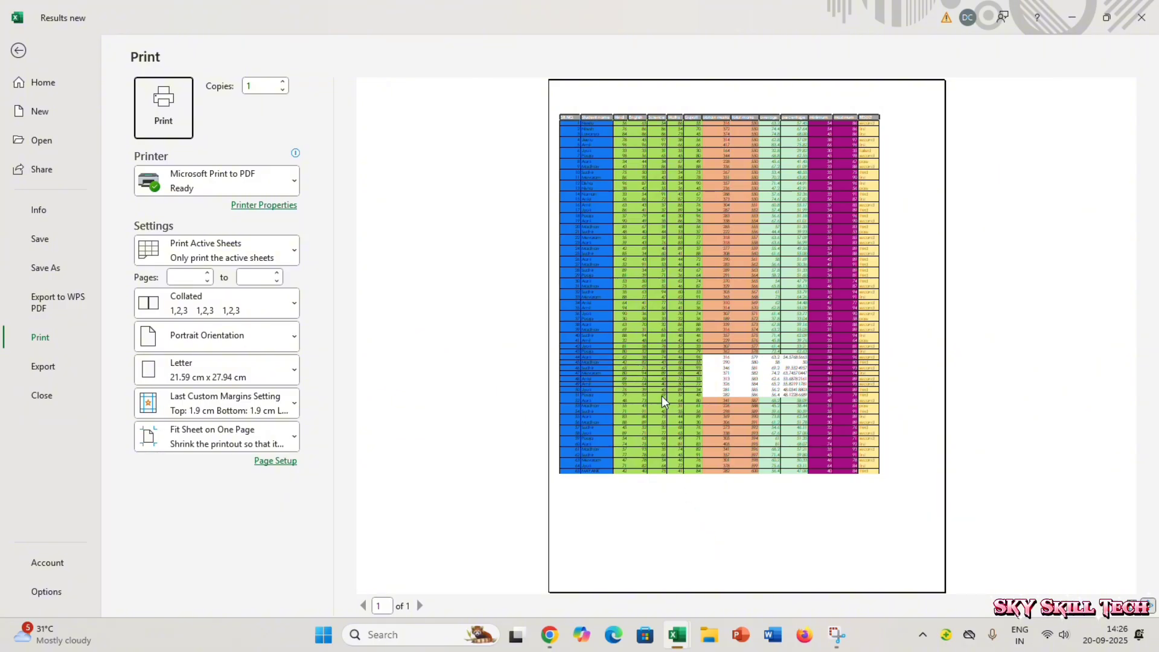
pyautogui.press('Escape')
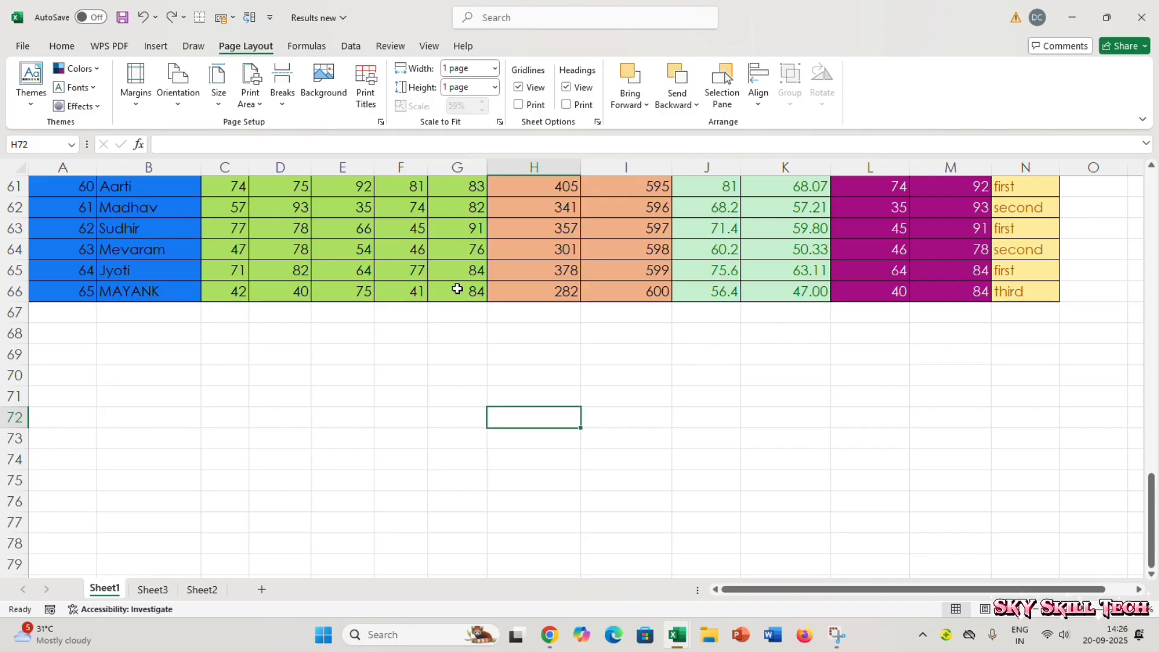
# Set the printout's scale-to-fit width back to Automatic.
pyautogui.scroll(4, 402, 326)
pyautogui.scroll(4, 403, 327)
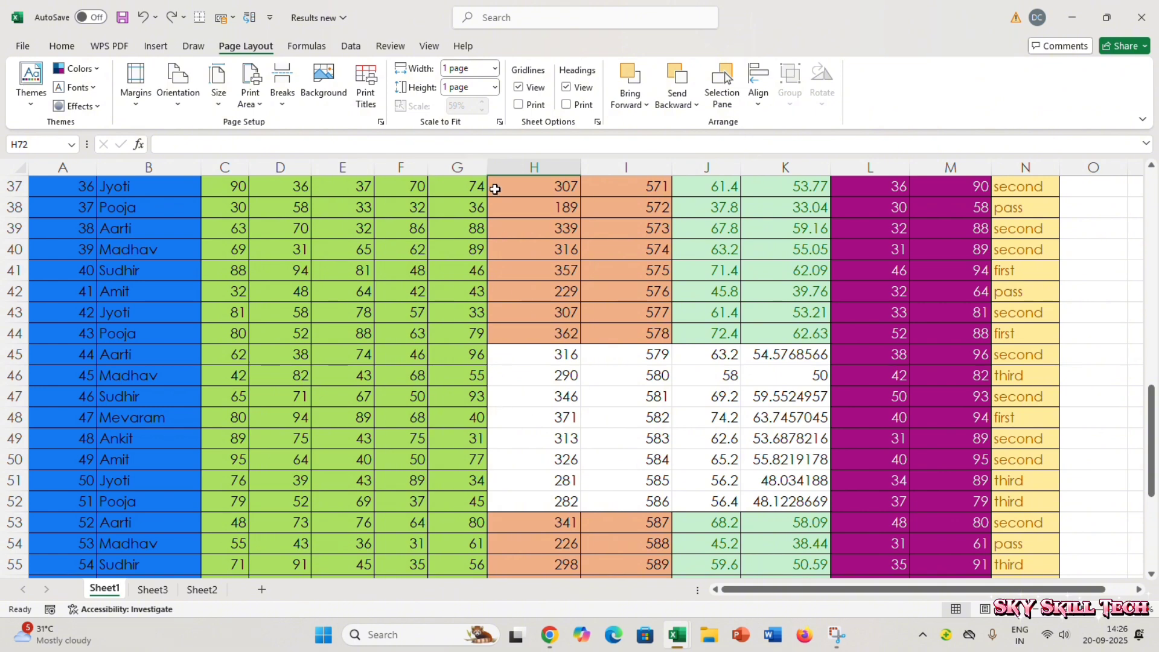
pyautogui.click(495, 70)
pyautogui.click(477, 87)
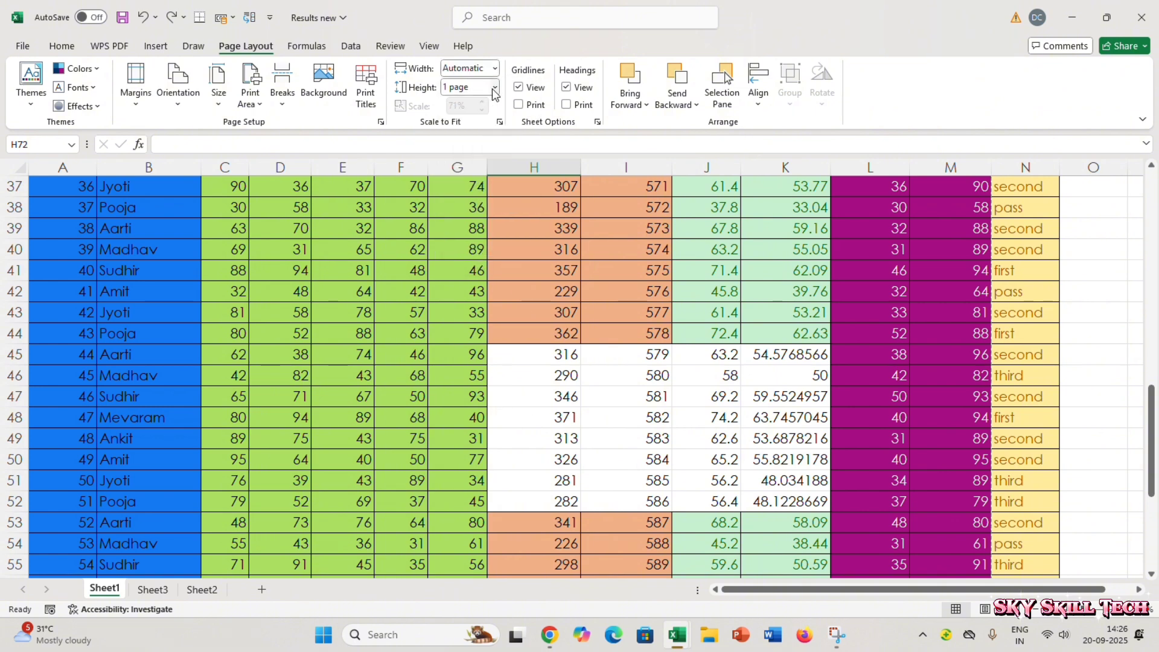
# Set the printout's scale-to-fit height back to Automatic and its print scale to 100%.
pyautogui.click(494, 87)
pyautogui.click(471, 106)
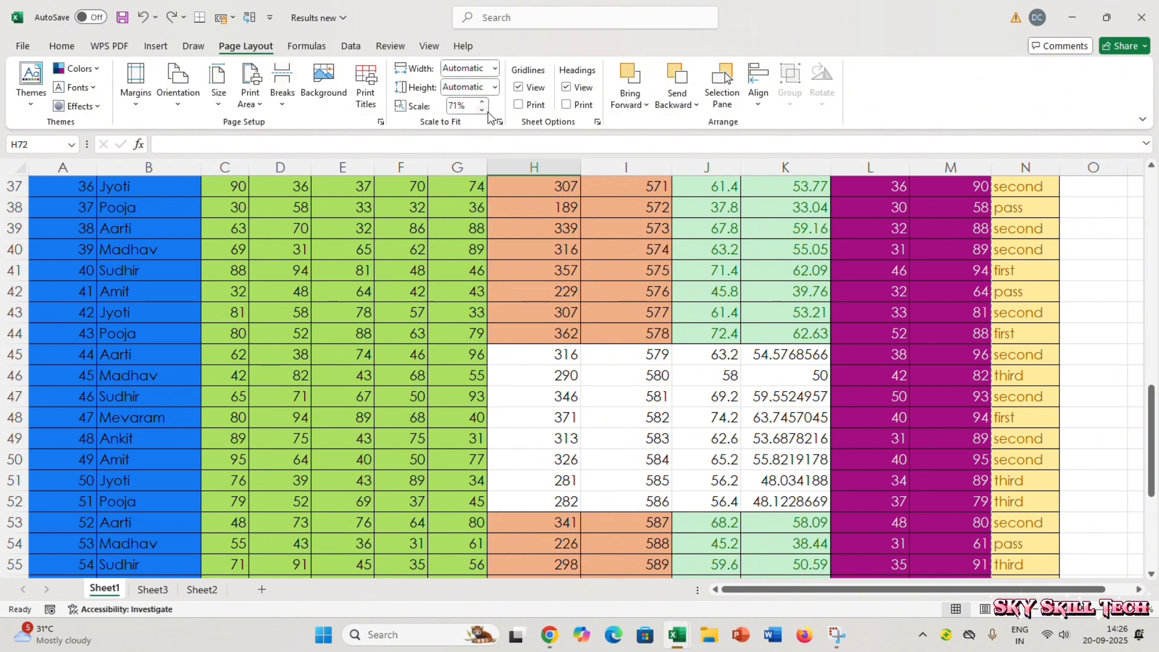
pyautogui.click(483, 102)
pyautogui.click(483, 103)
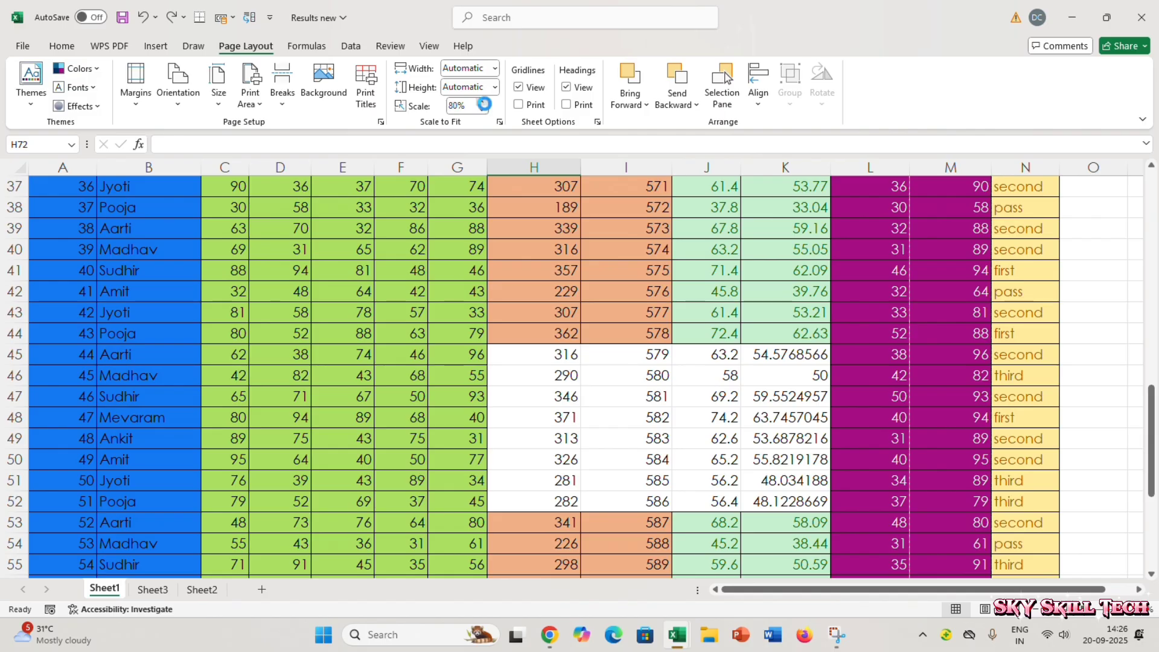
pyautogui.click(483, 102)
pyautogui.click(484, 103)
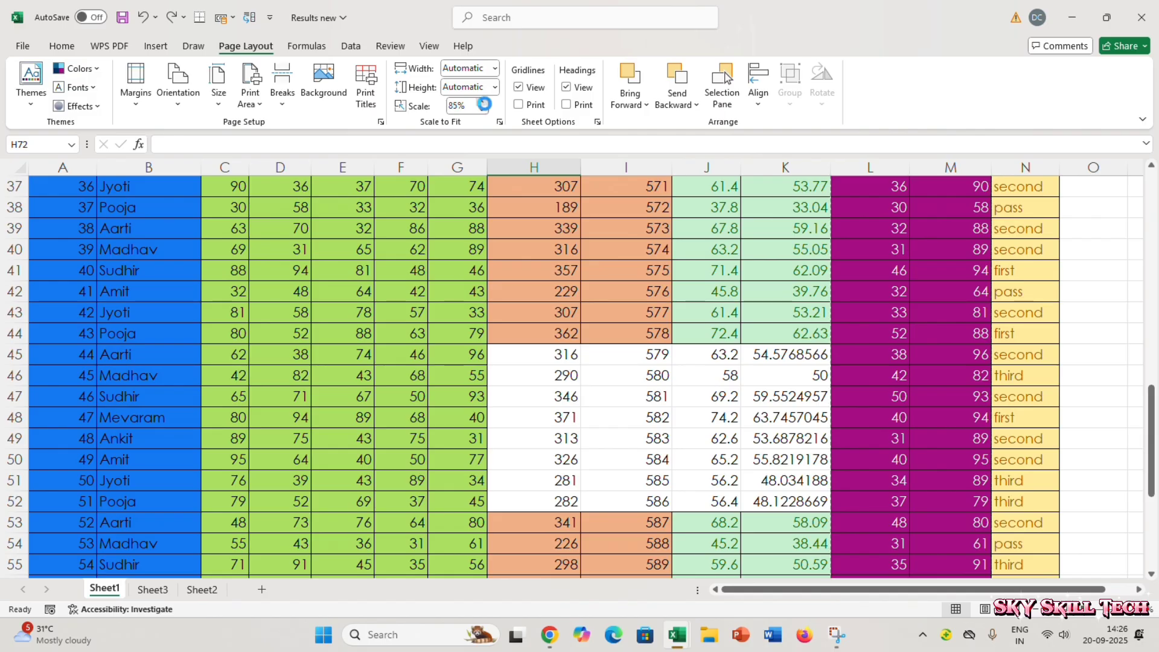
pyautogui.click(483, 103)
pyautogui.click(484, 103)
pyautogui.click(483, 103)
pyautogui.click(484, 103)
pyautogui.click(483, 109)
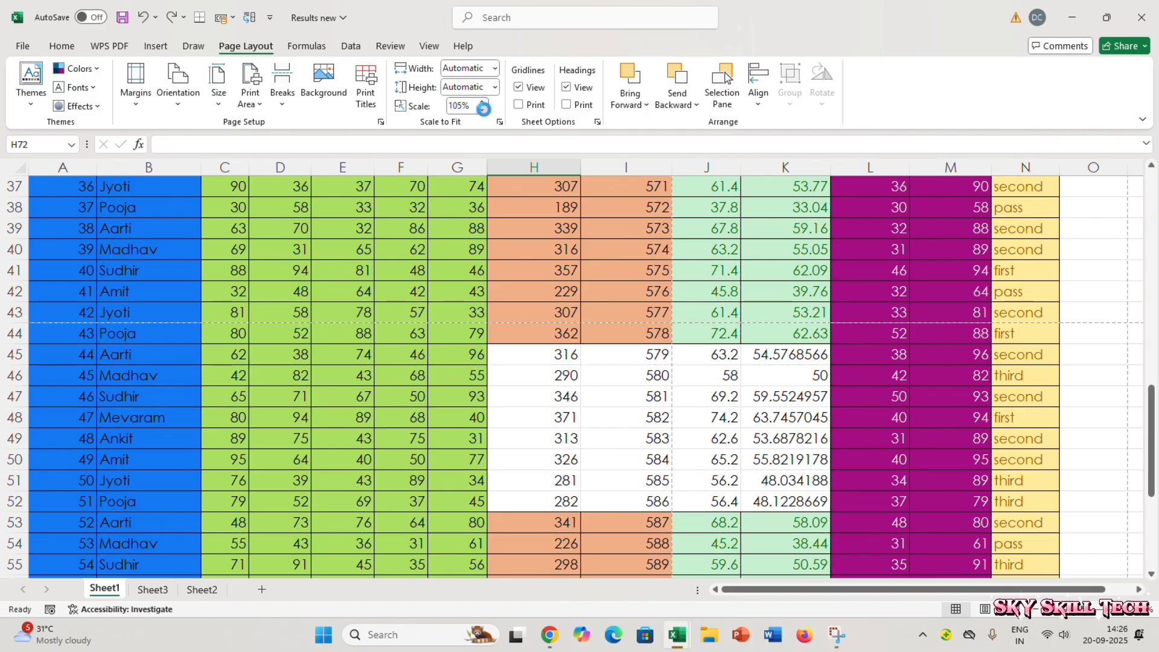
pyautogui.click(483, 109)
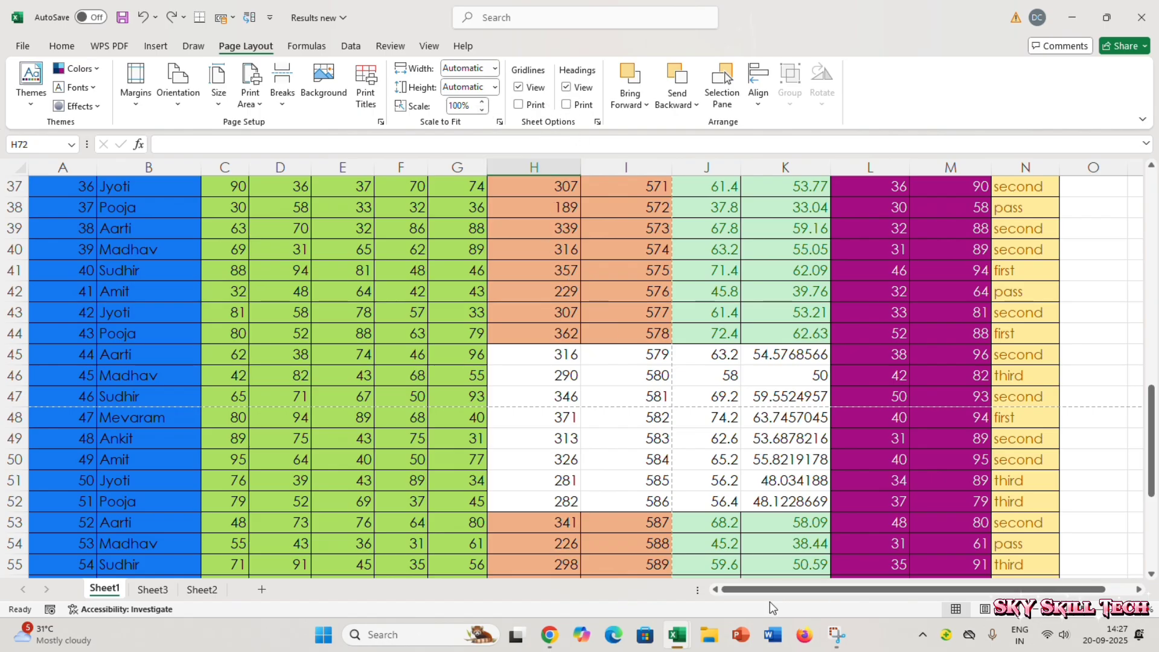
# Look over the page break lines around the table and view pages 1 to 3 in the print preview.
pyautogui.hscroll(1, 768, 598)
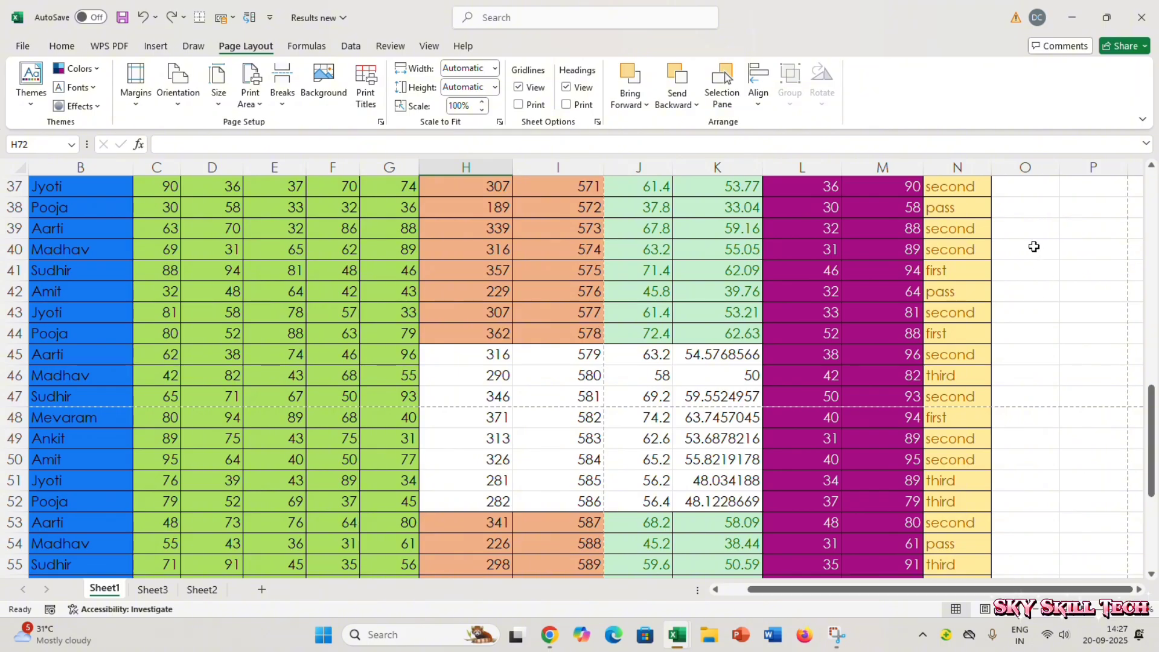
pyautogui.scroll(1, 1035, 262)
pyautogui.scroll(11, 1036, 262)
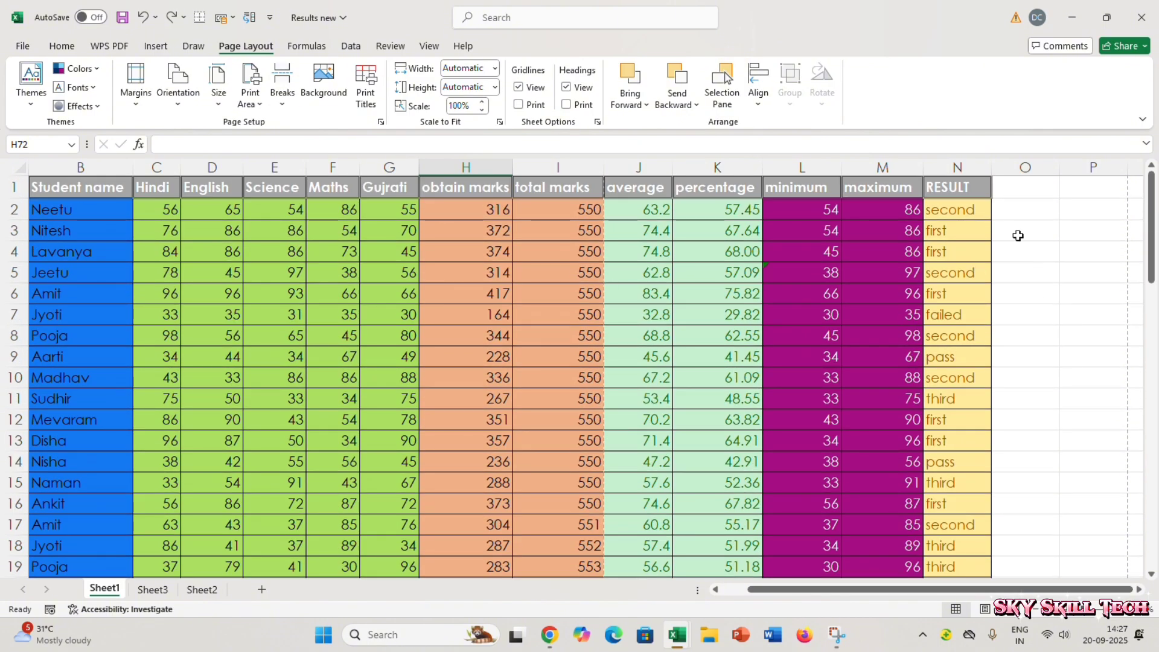
pyautogui.click(1034, 215)
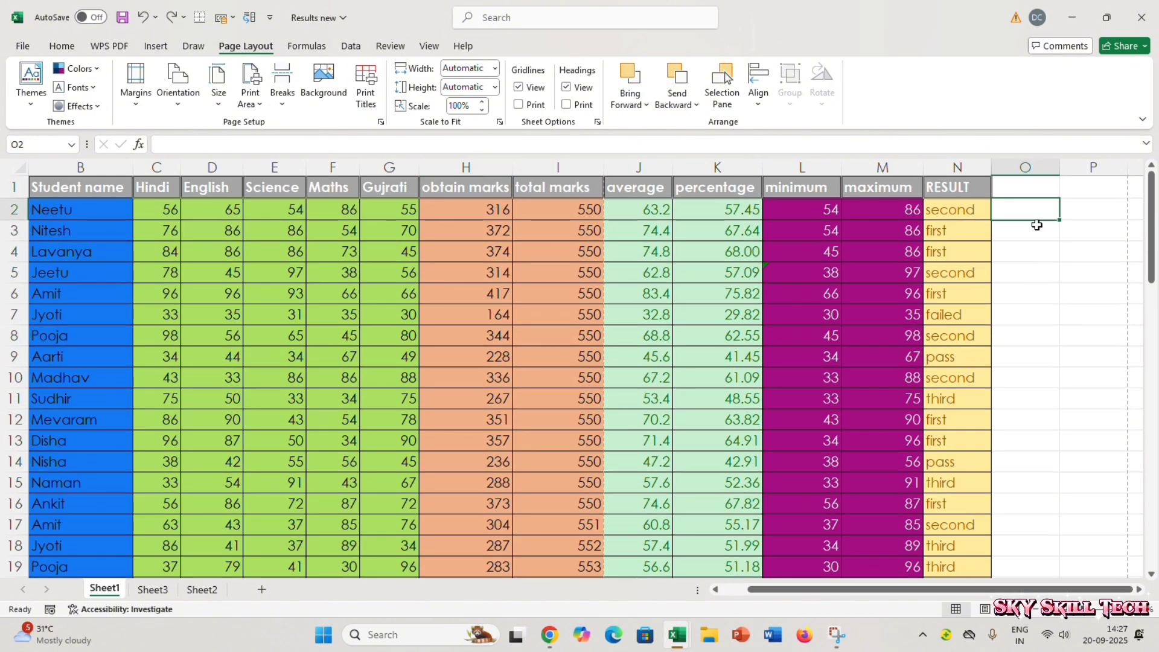
pyautogui.click(1035, 296)
pyautogui.click(1038, 353)
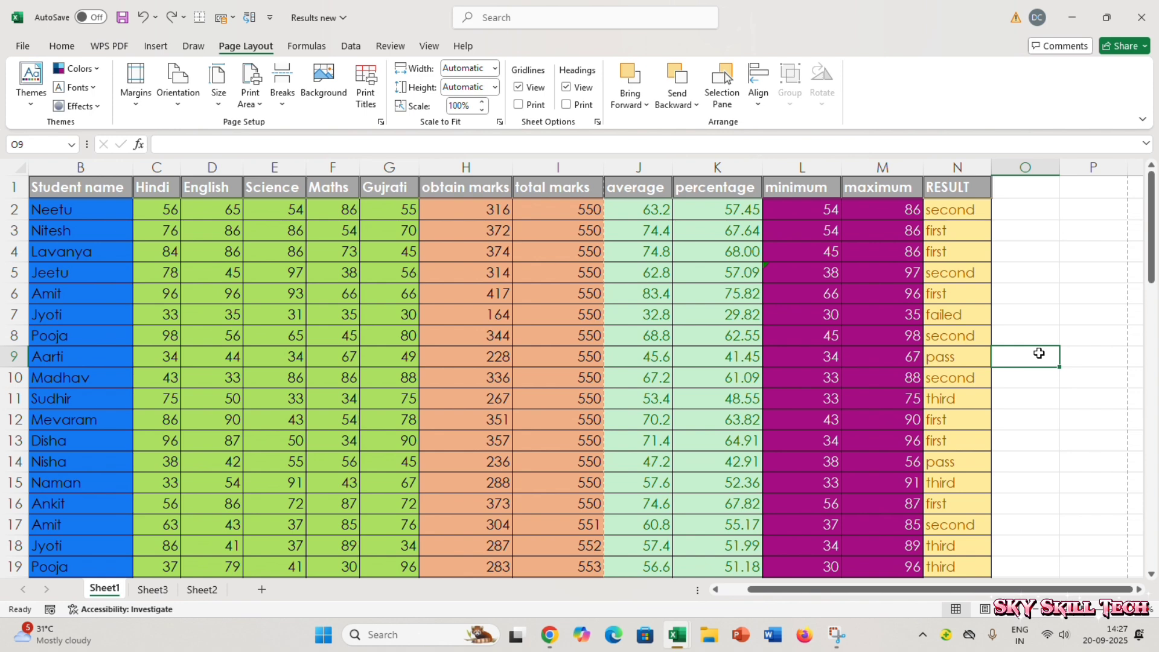
pyautogui.hotkey('ctrl', 'p')
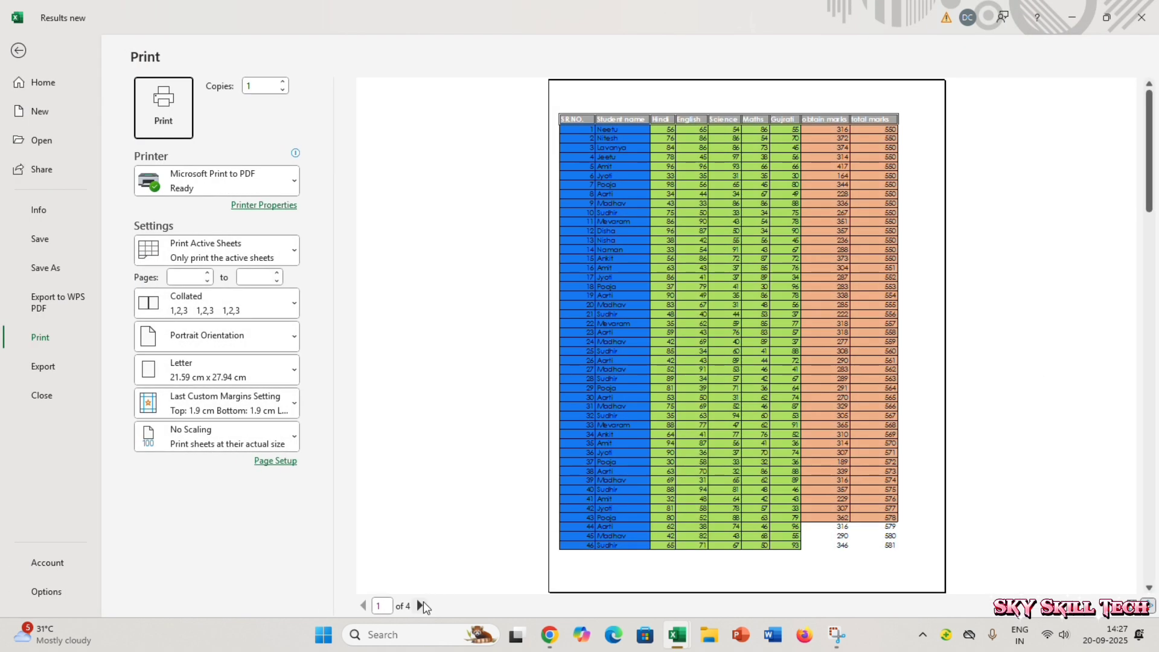
pyautogui.click(421, 606)
pyautogui.click(421, 605)
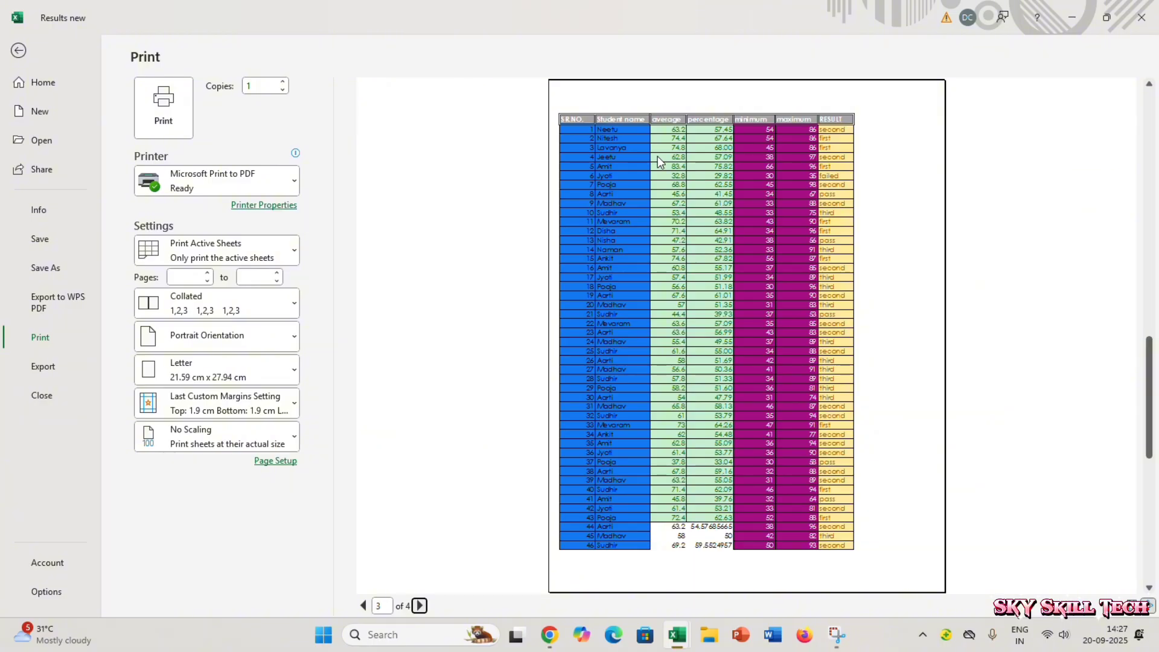
pyautogui.press('Escape')
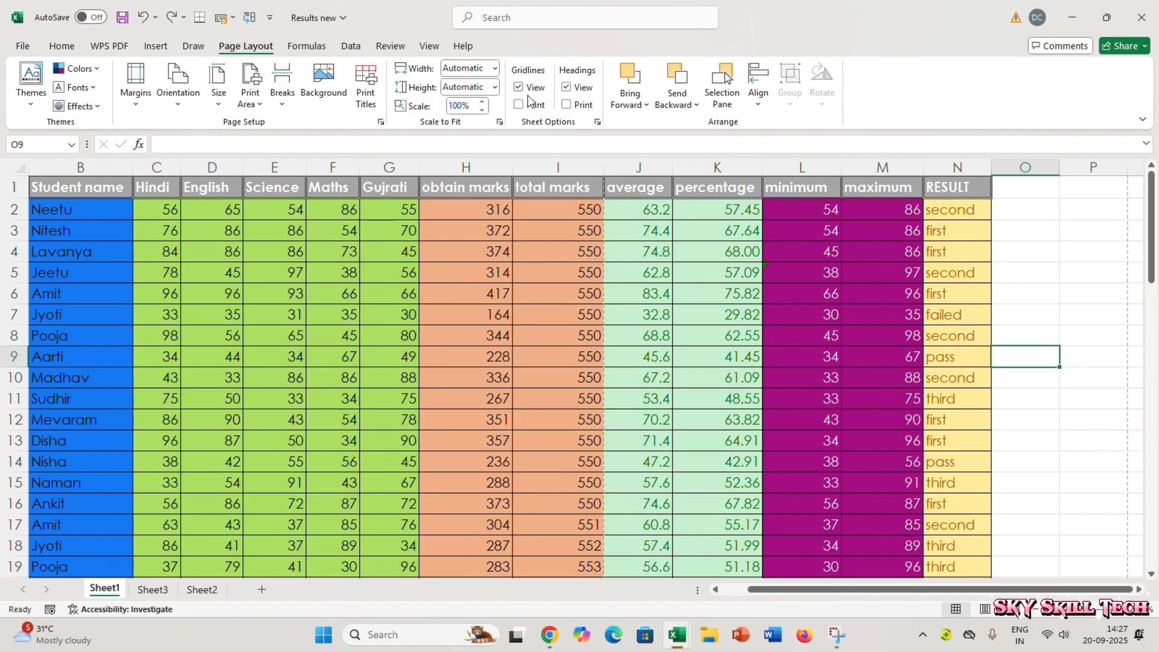
pyautogui.doubleClick(1046, 279)
pyautogui.doubleClick(1053, 374)
pyautogui.click(1034, 468)
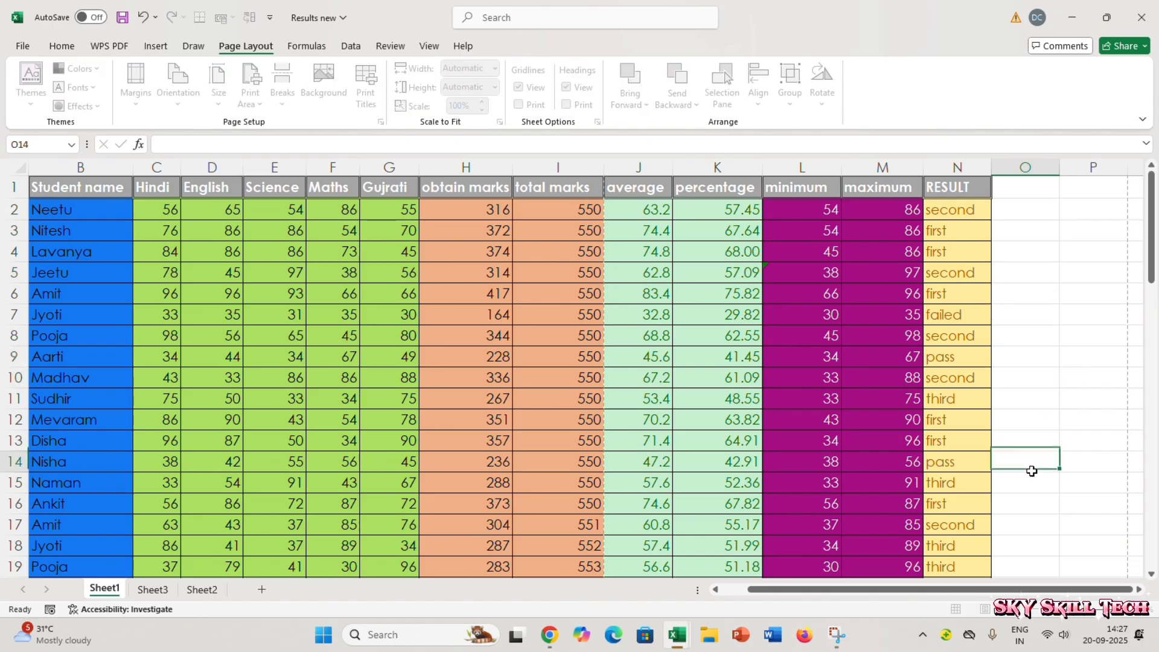
pyautogui.click(1056, 521)
pyautogui.doubleClick(1093, 399)
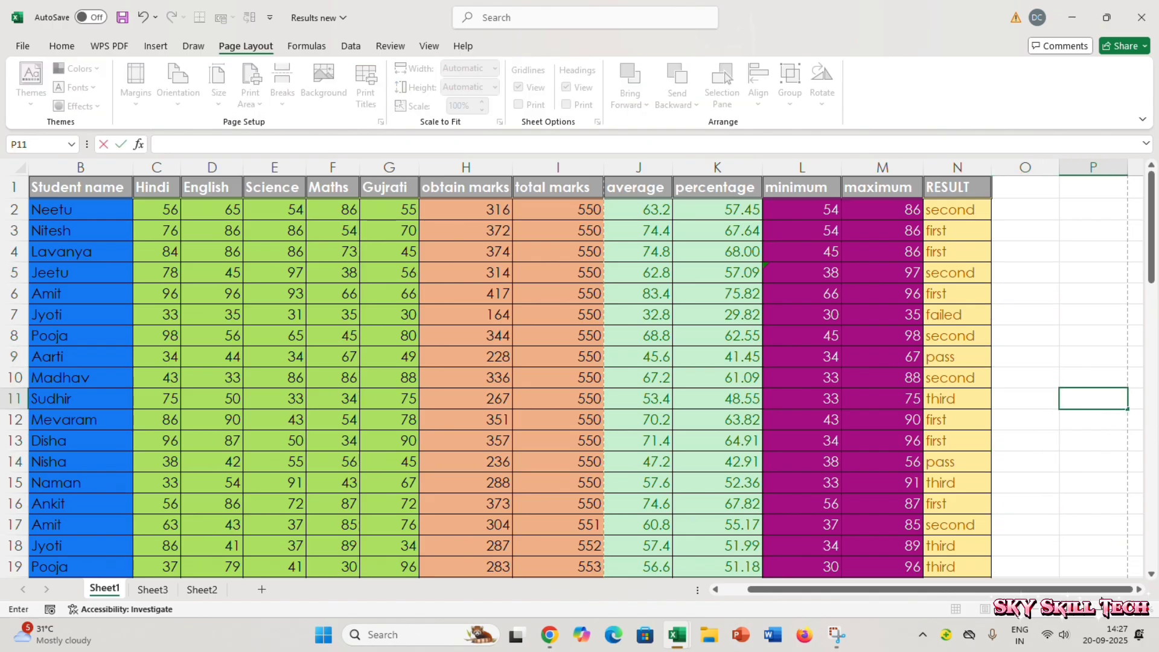
pyautogui.click(1037, 483)
pyautogui.keyDown('ctrl'); pyautogui.scroll(-3, 1036, 483); pyautogui.keyUp('ctrl')
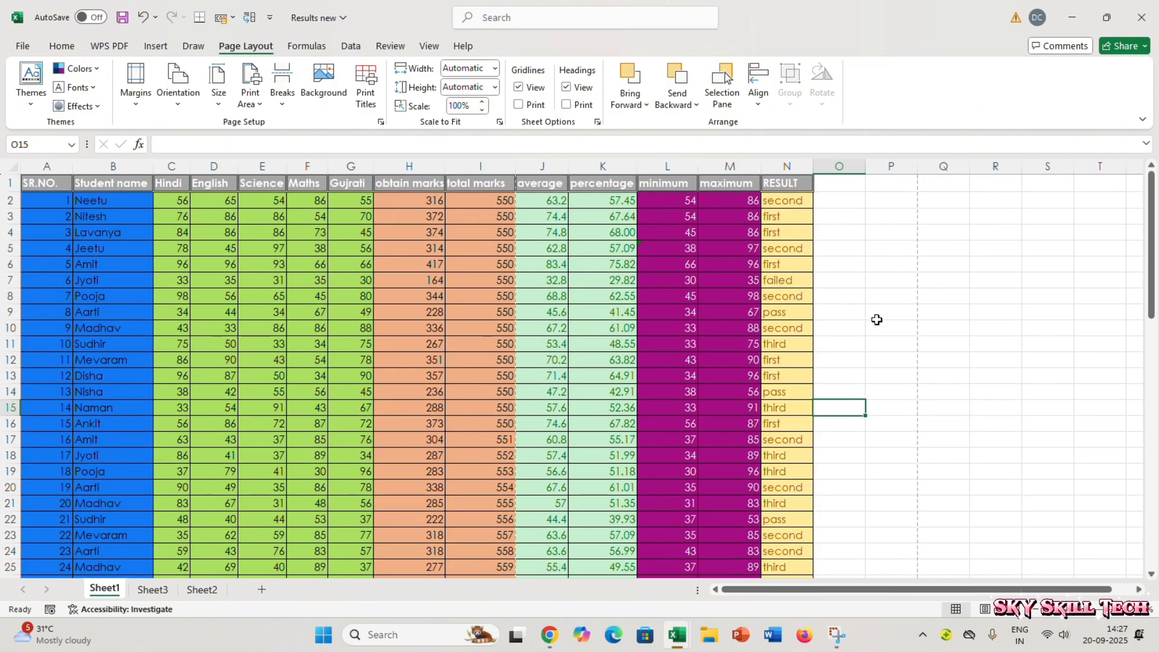
pyautogui.click(881, 261)
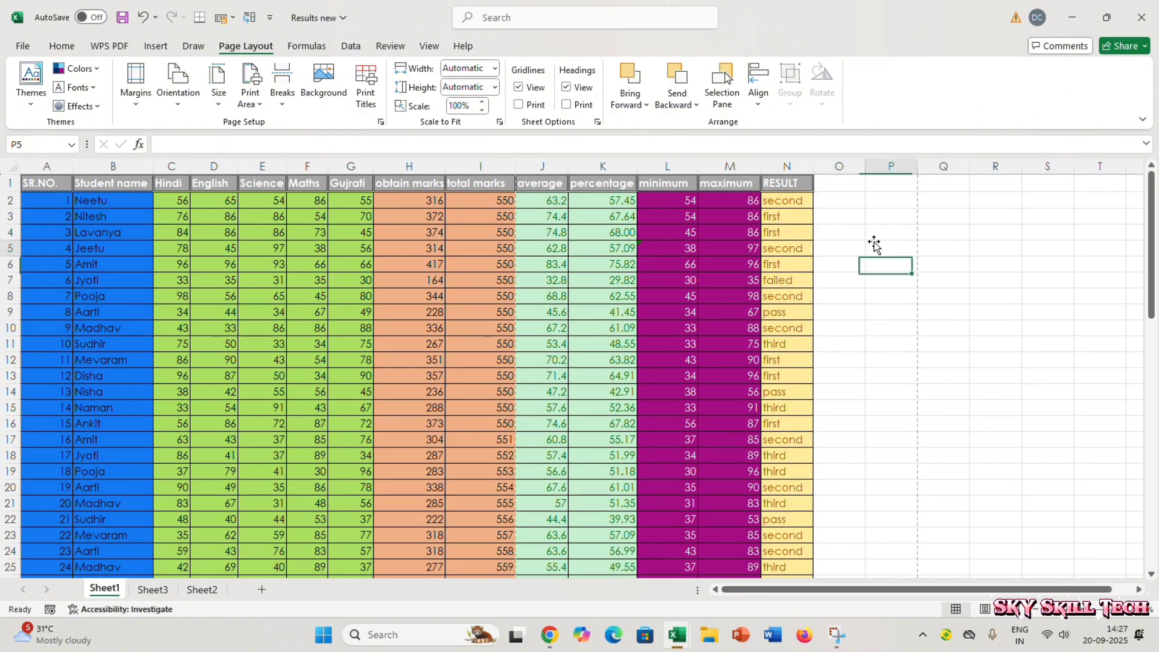
pyautogui.click(1048, 279)
pyautogui.click(943, 314)
pyautogui.click(894, 281)
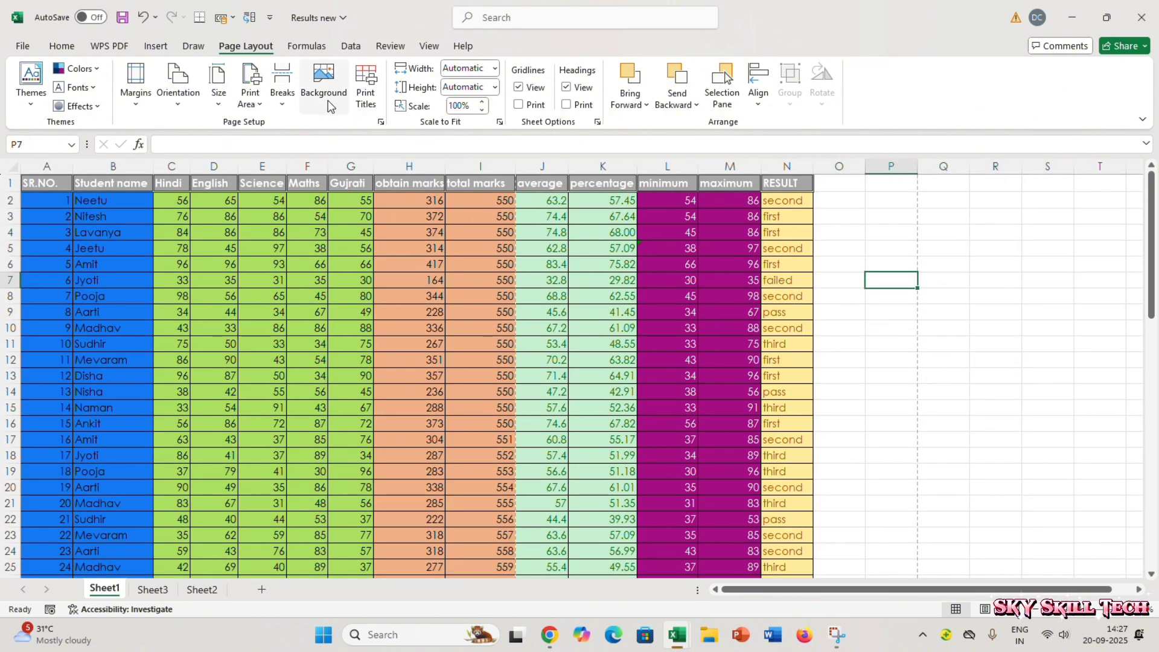
# Hide the gridlines on Sheet1 and examine the empty cells beside the results table.
pyautogui.click(529, 91)
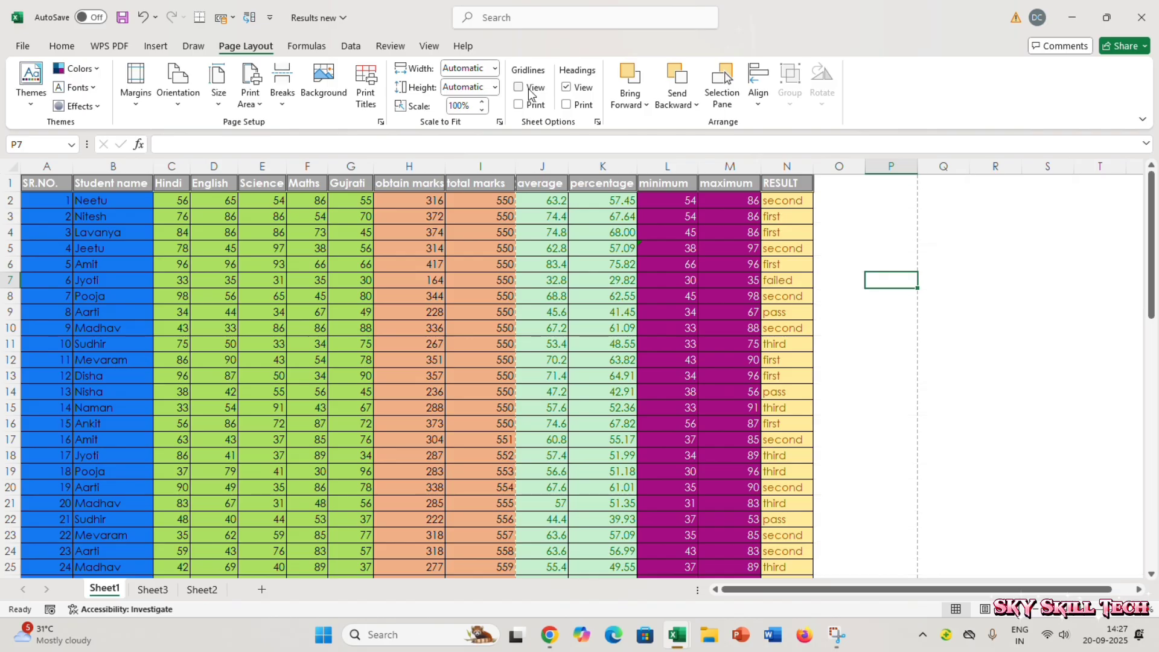
pyautogui.click(983, 290)
pyautogui.click(967, 406)
pyautogui.click(894, 455)
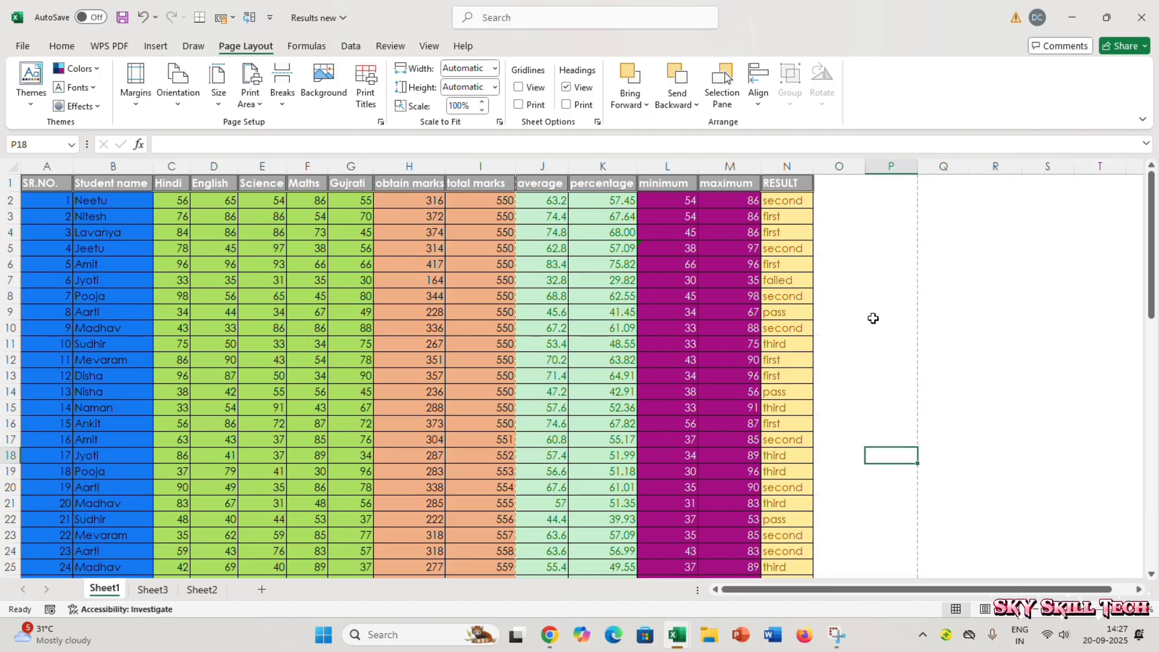
pyautogui.click(881, 299)
pyautogui.click(955, 266)
pyautogui.click(1011, 307)
pyautogui.click(856, 439)
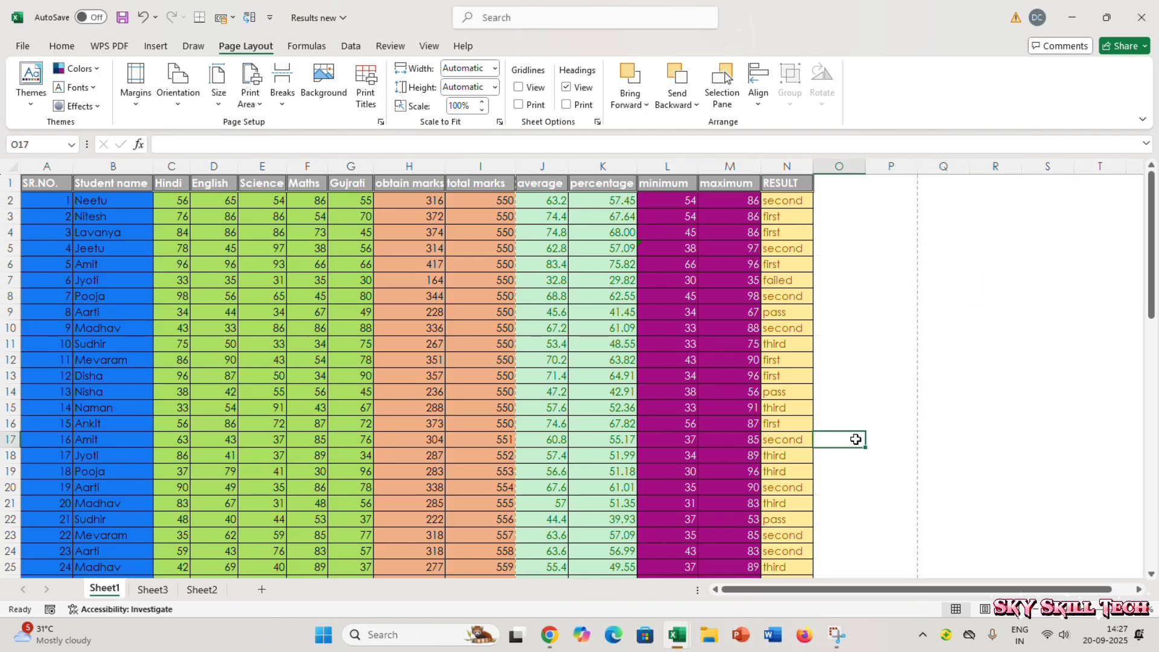
# Show the gridlines on Sheet1 again and examine the empty cells beside the table.
pyautogui.click(519, 89)
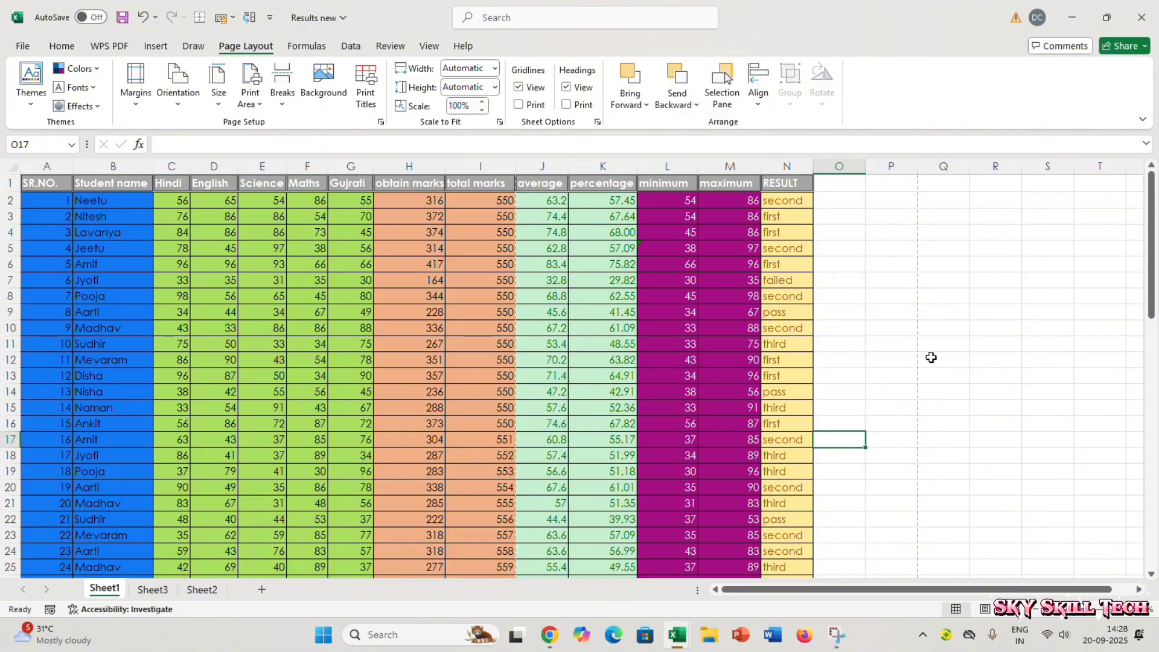
pyautogui.click(892, 233)
pyautogui.click(892, 328)
pyautogui.click(858, 439)
pyautogui.click(877, 501)
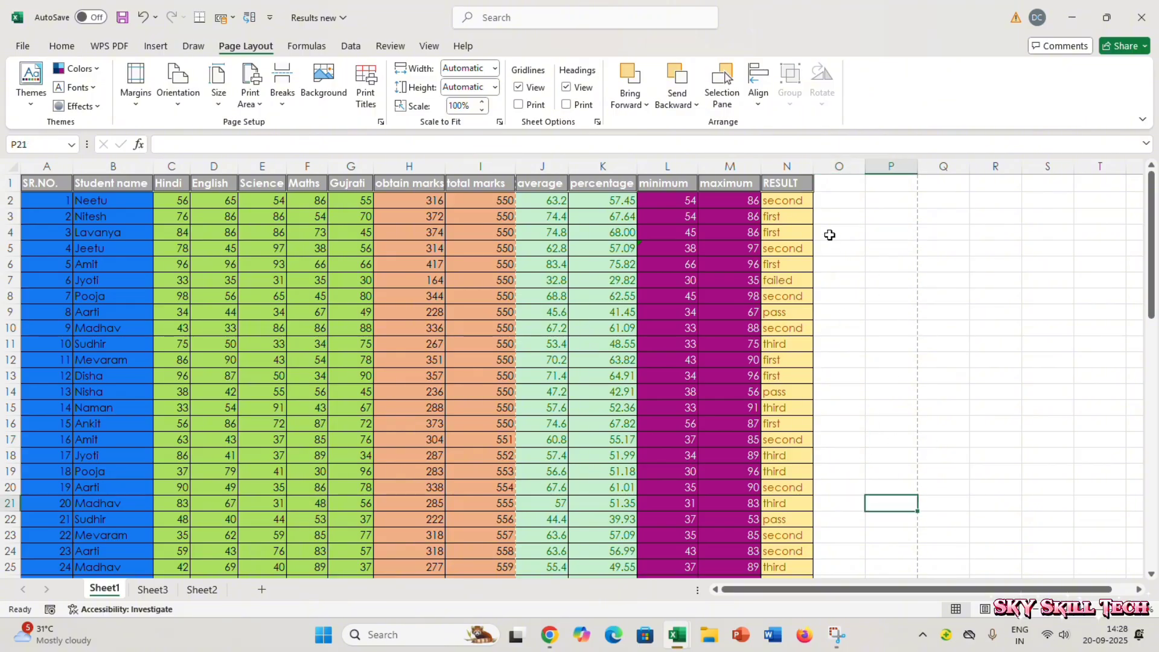
pyautogui.moveTo(829, 234); pyautogui.dragTo(903, 502)
pyautogui.click(869, 356)
pyautogui.click(847, 299)
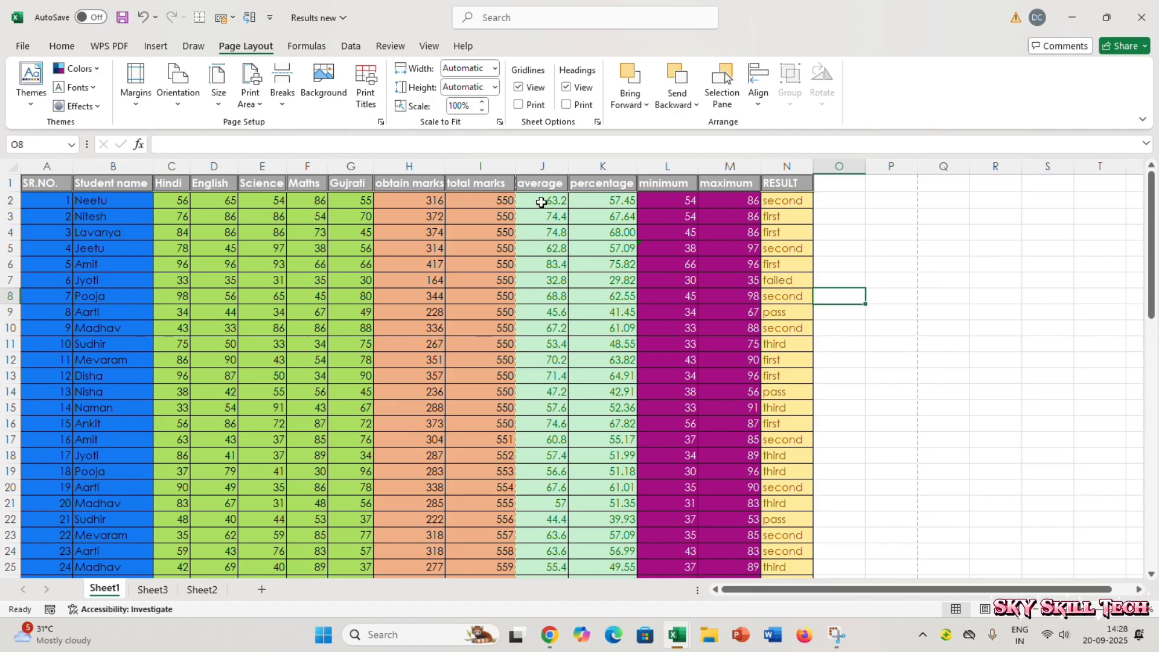
# Turn on printing of gridlines and check pages 1 to 3 in the print preview.
pyautogui.click(523, 105)
pyautogui.hotkey('ctrl', 'p')
pyautogui.click(420, 606)
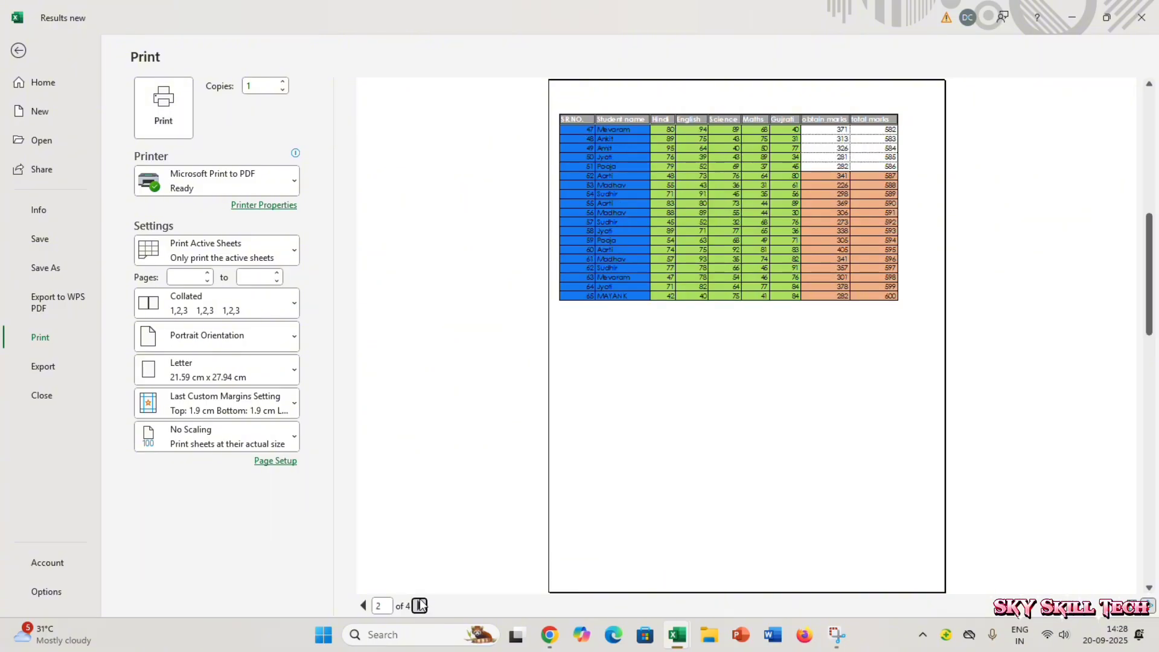
pyautogui.click(420, 606)
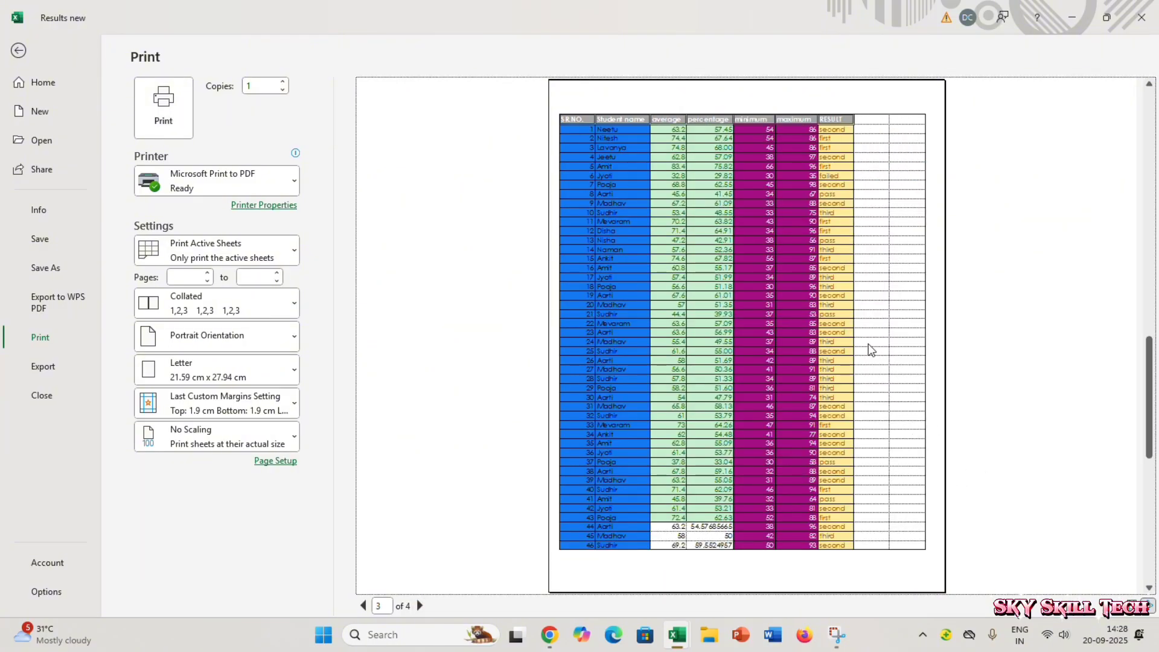
pyautogui.press('Escape')
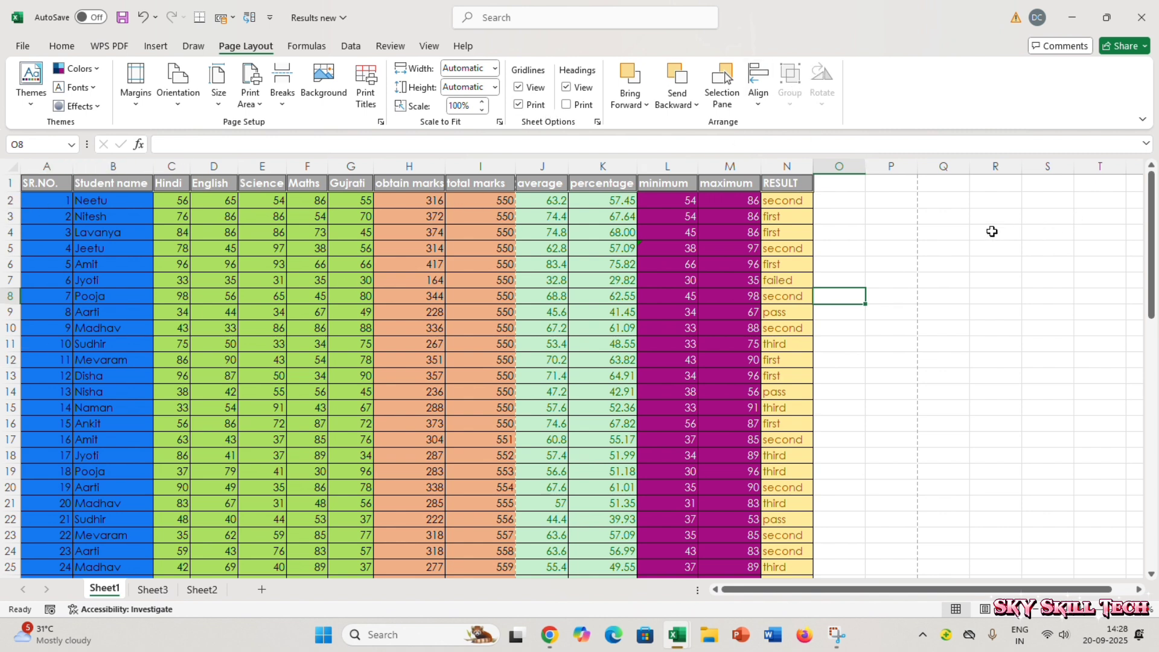
# Toggle the display of the row and column headings off and on several times, leaving them shown.
pyautogui.click(566, 88)
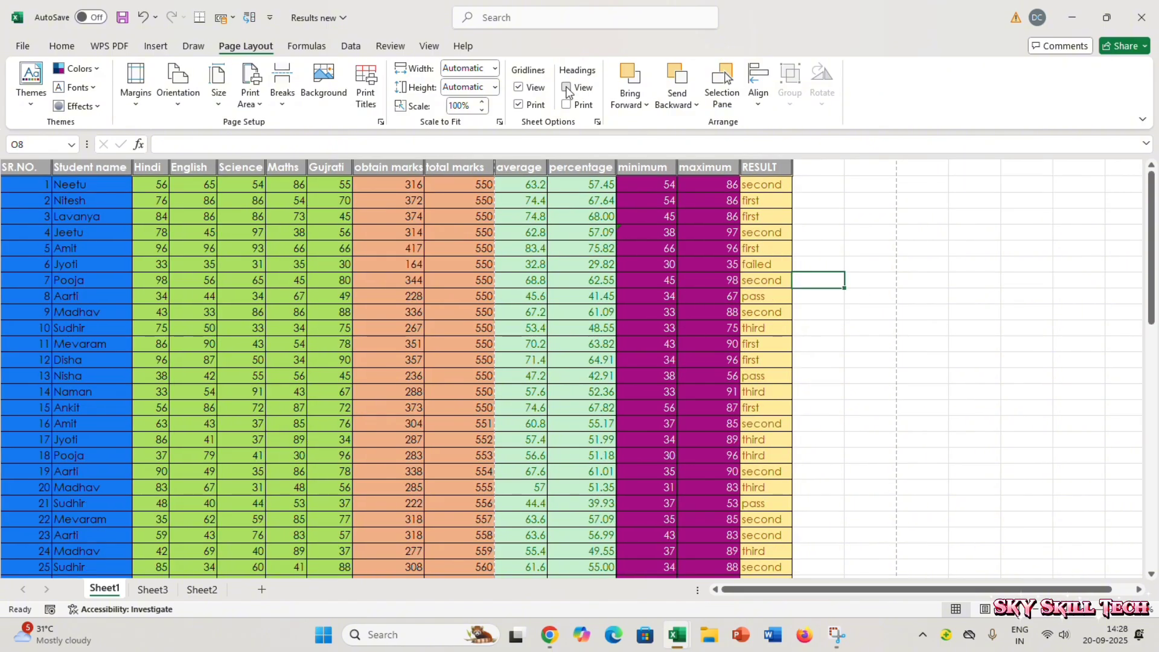
pyautogui.click(566, 88)
pyautogui.click(567, 88)
pyautogui.click(567, 88)
pyautogui.click(566, 89)
pyautogui.click(566, 88)
pyautogui.click(566, 88)
pyautogui.click(567, 88)
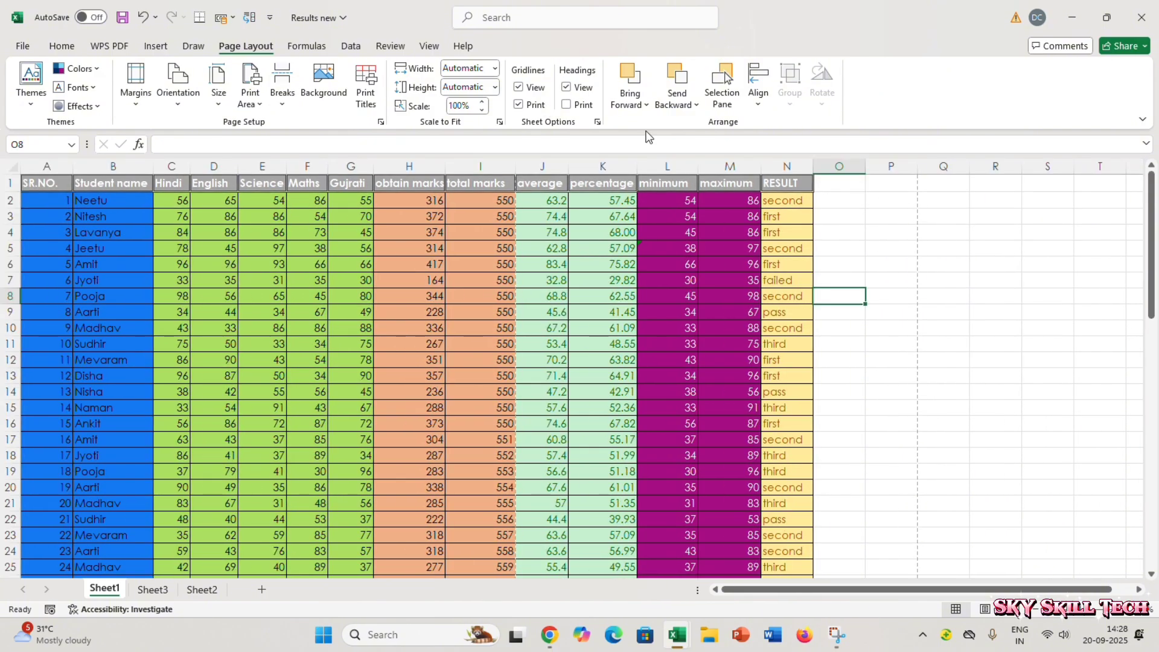
# Turn on printing of the row and column headings and check the first page in the print preview.
pyautogui.click(569, 104)
pyautogui.click(569, 104)
pyautogui.hotkey('ctrl', 'p')
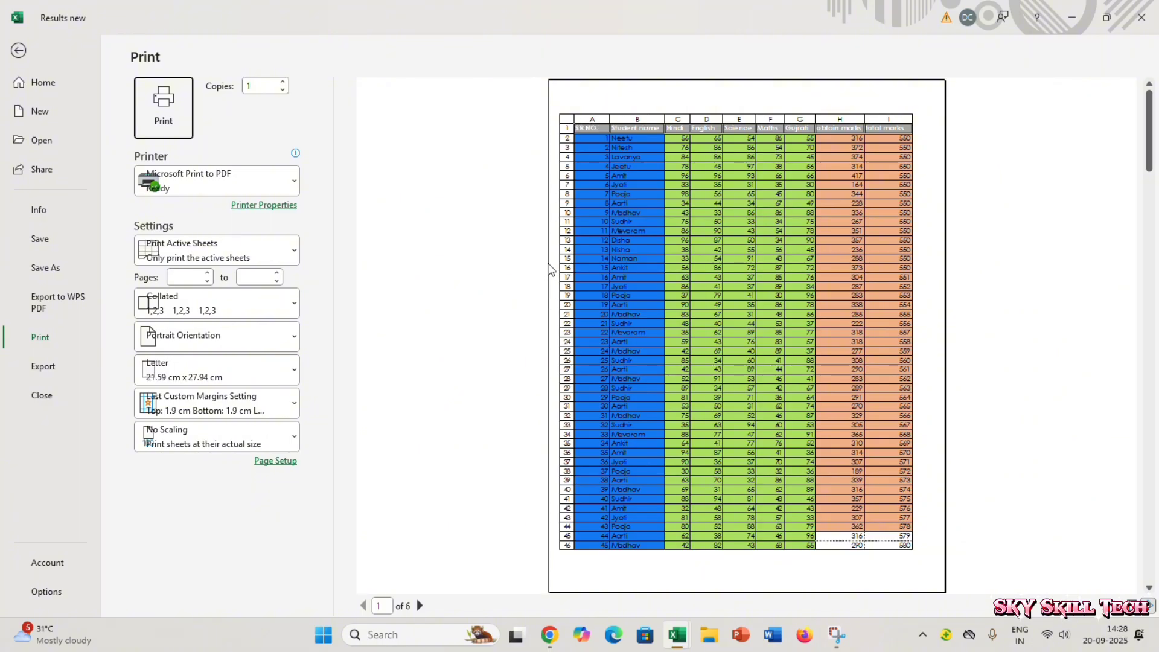
pyautogui.press('Escape')
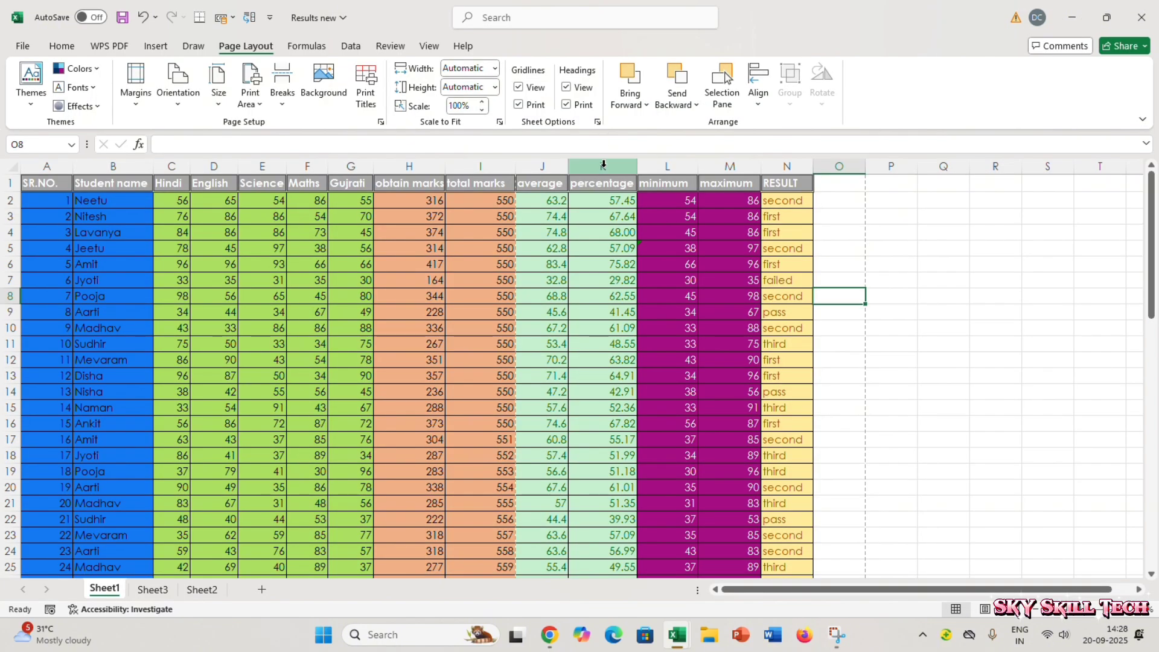
# Turn off printing of both the row and column headings and the gridlines.
pyautogui.click(578, 106)
pyautogui.click(526, 107)
pyautogui.click(934, 297)
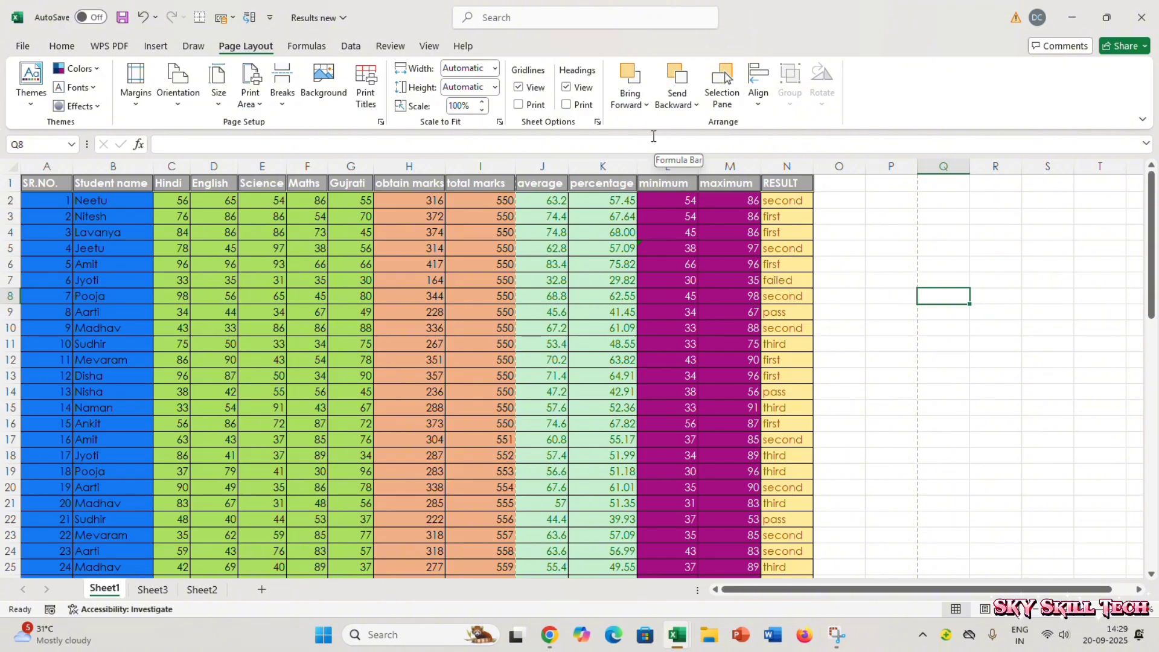
pyautogui.click(645, 105)
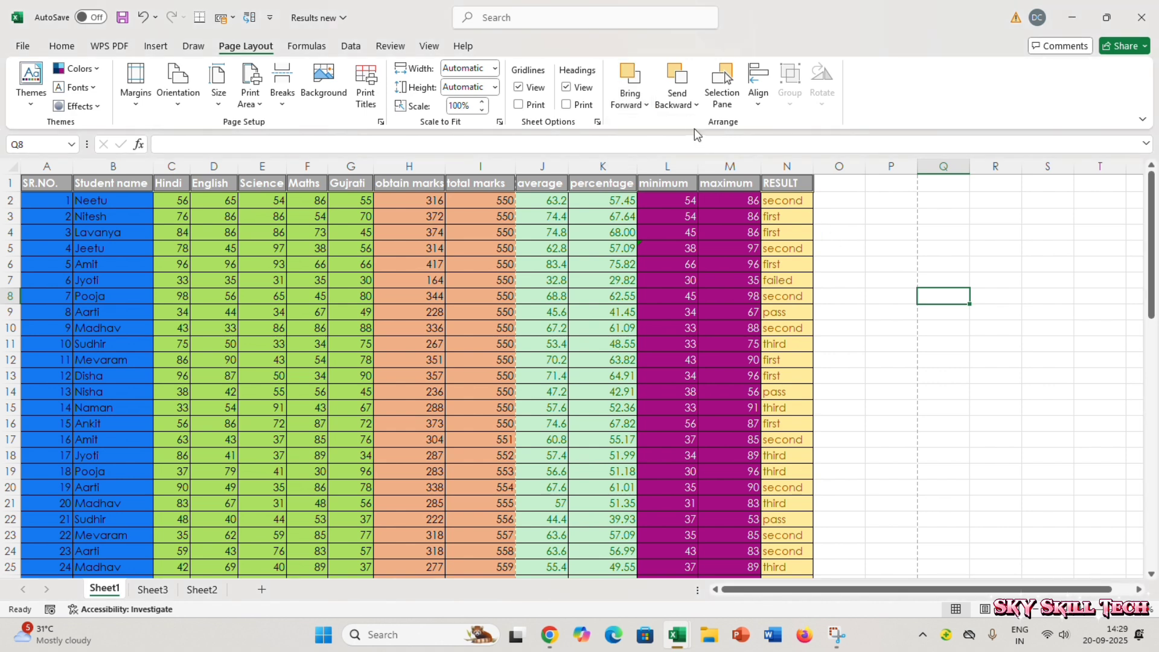
pyautogui.click(659, 106)
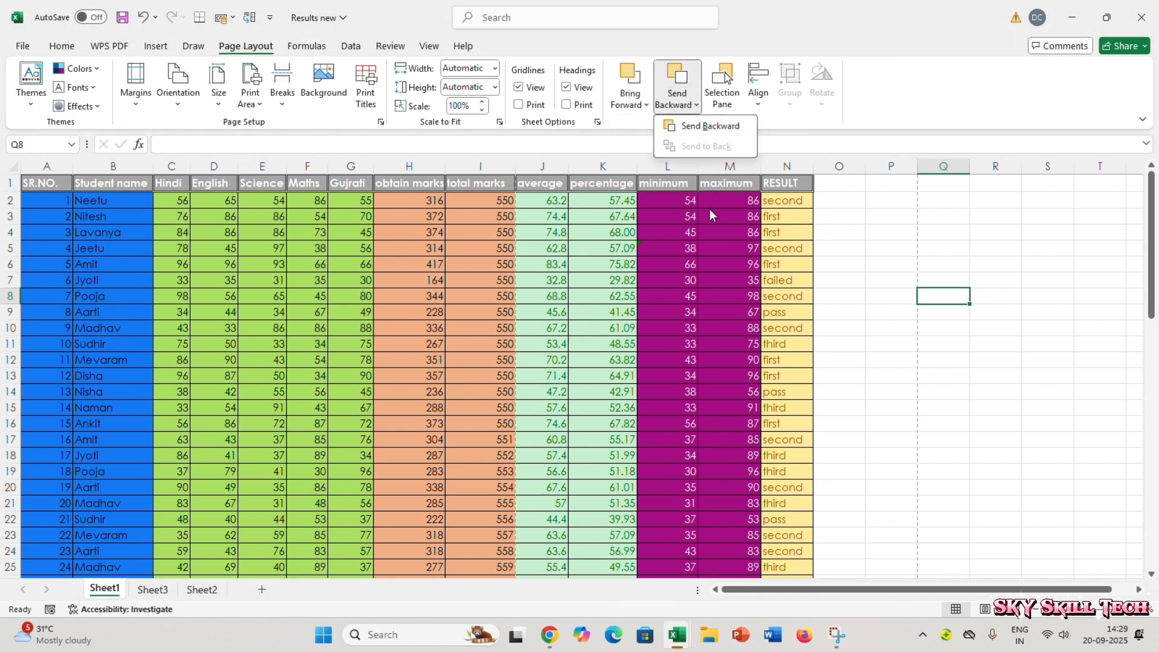
pyautogui.click(645, 106)
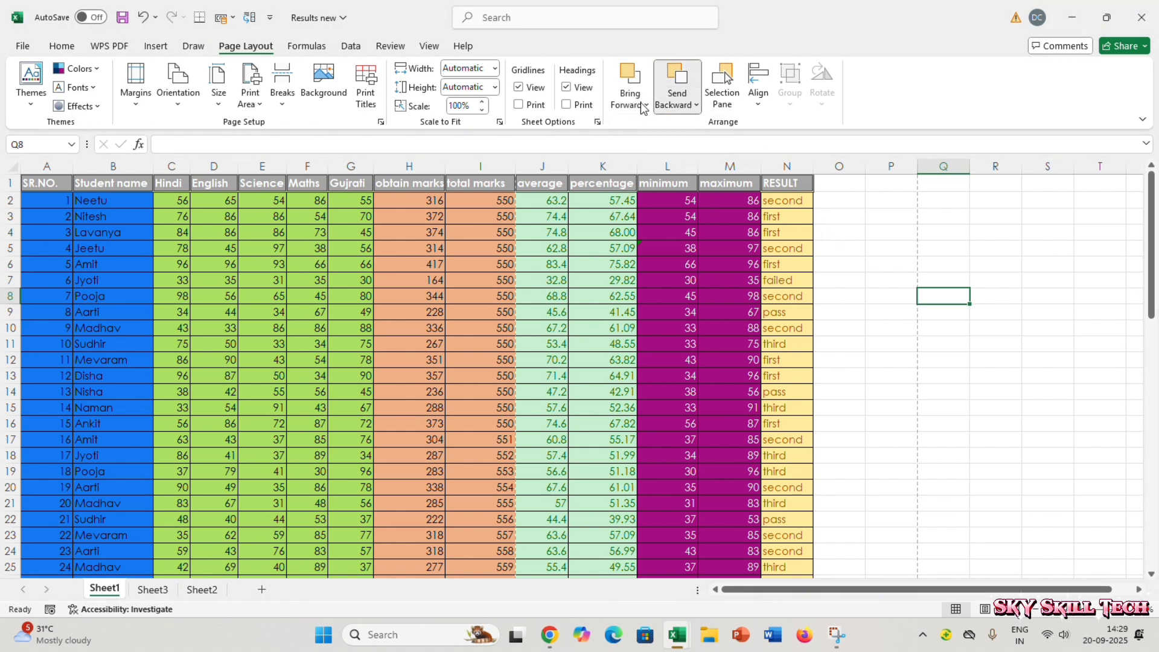
pyautogui.click(695, 107)
pyautogui.click(744, 283)
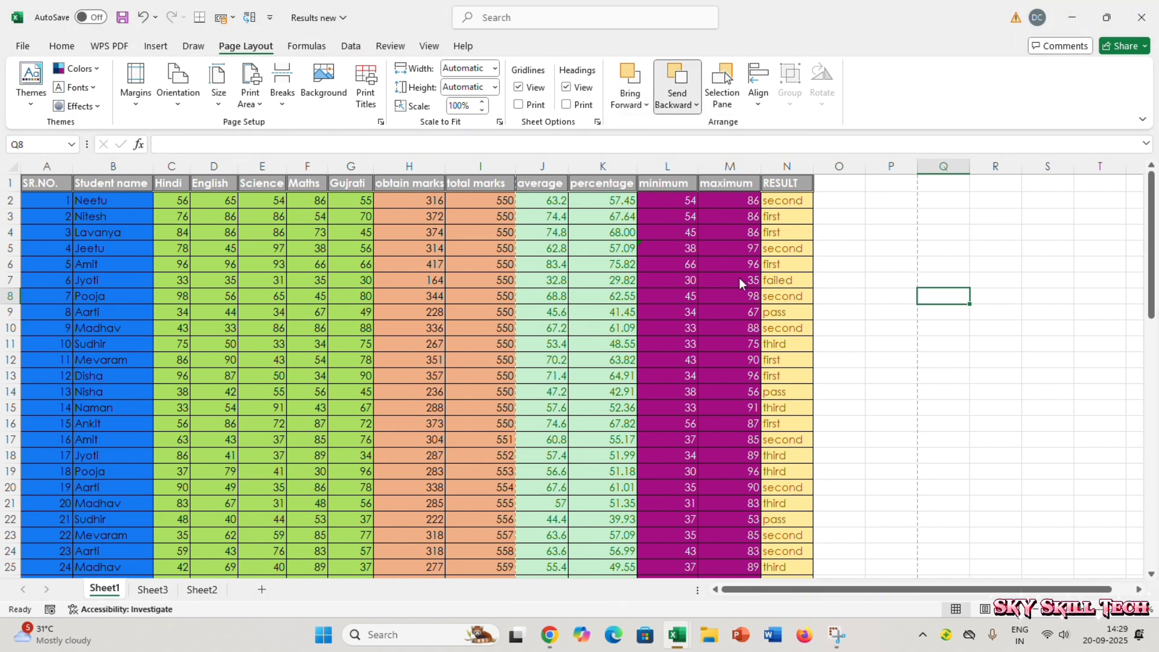
pyautogui.click(726, 103)
pyautogui.click(1141, 177)
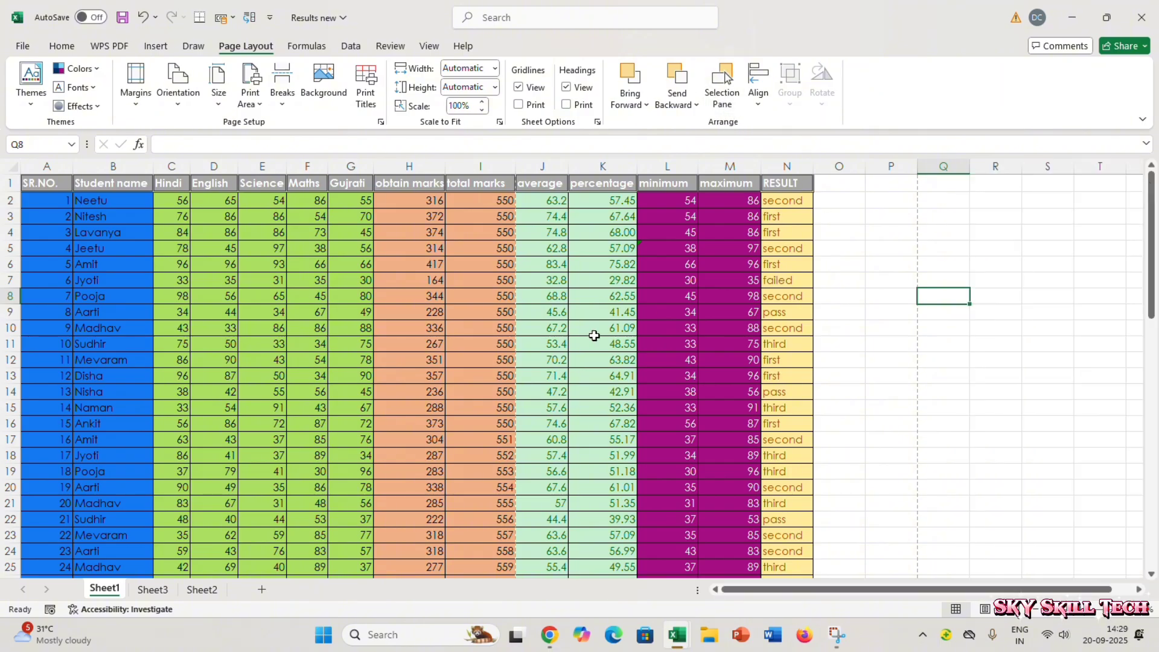
# Draw a frame shape about 6 cm high and 7.3 cm wide in the empty cells around G89 to J99, below the student table.
pyautogui.scroll(-17, 595, 332)
pyautogui.scroll(-11, 587, 350)
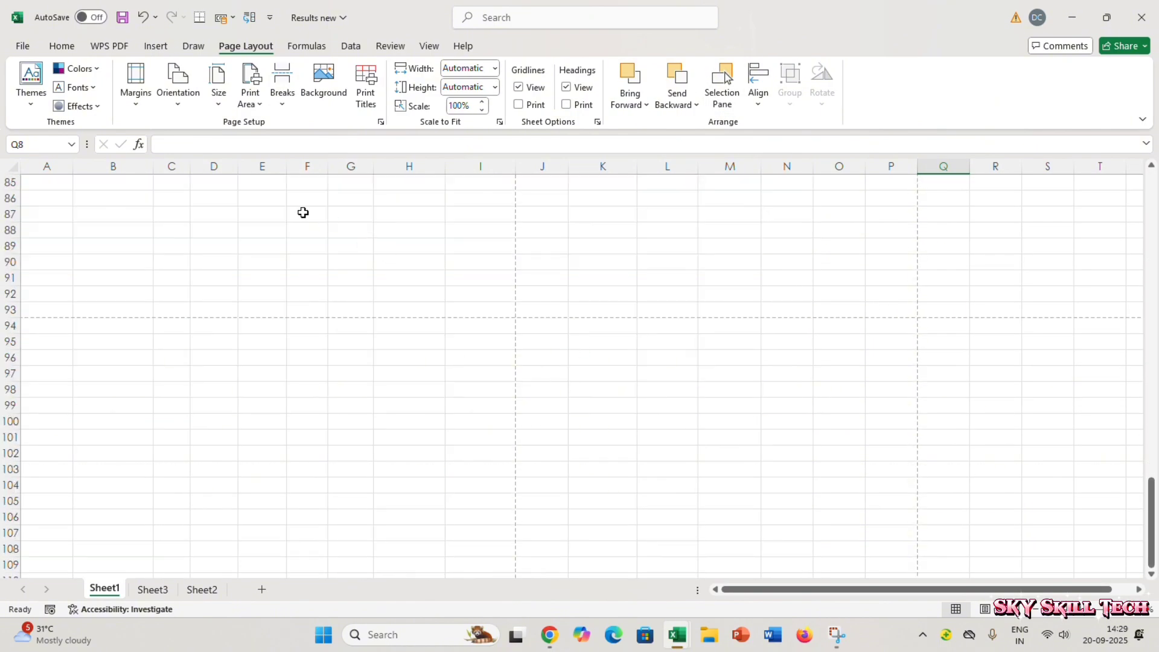
pyautogui.click(154, 47)
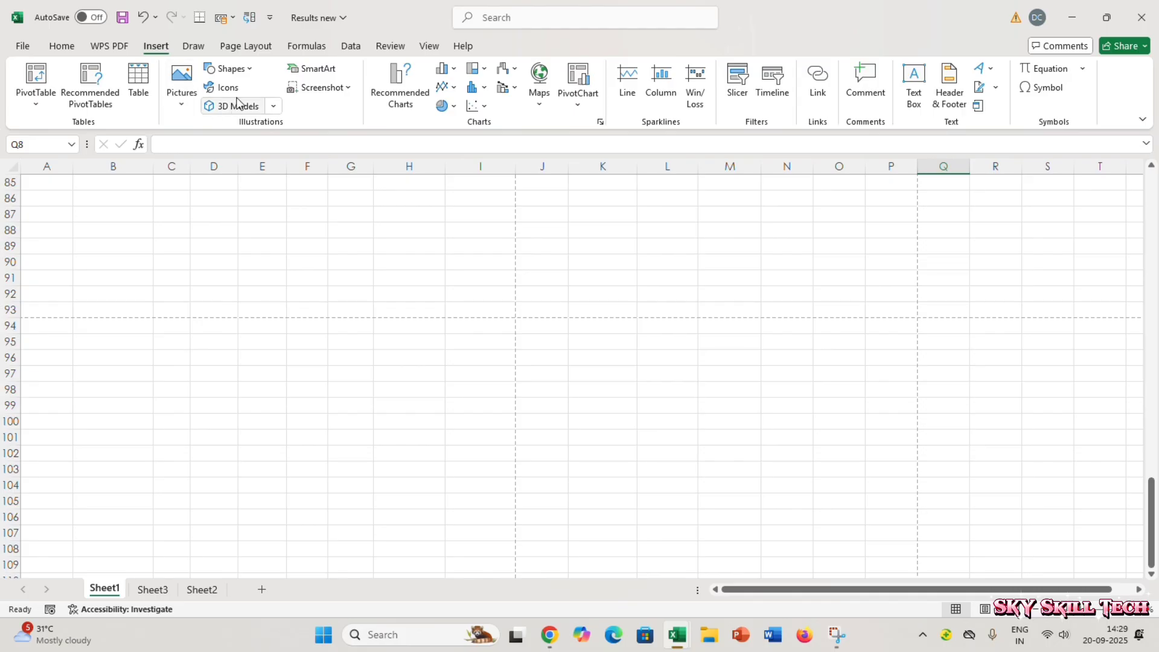
pyautogui.click(232, 68)
pyautogui.click(280, 278)
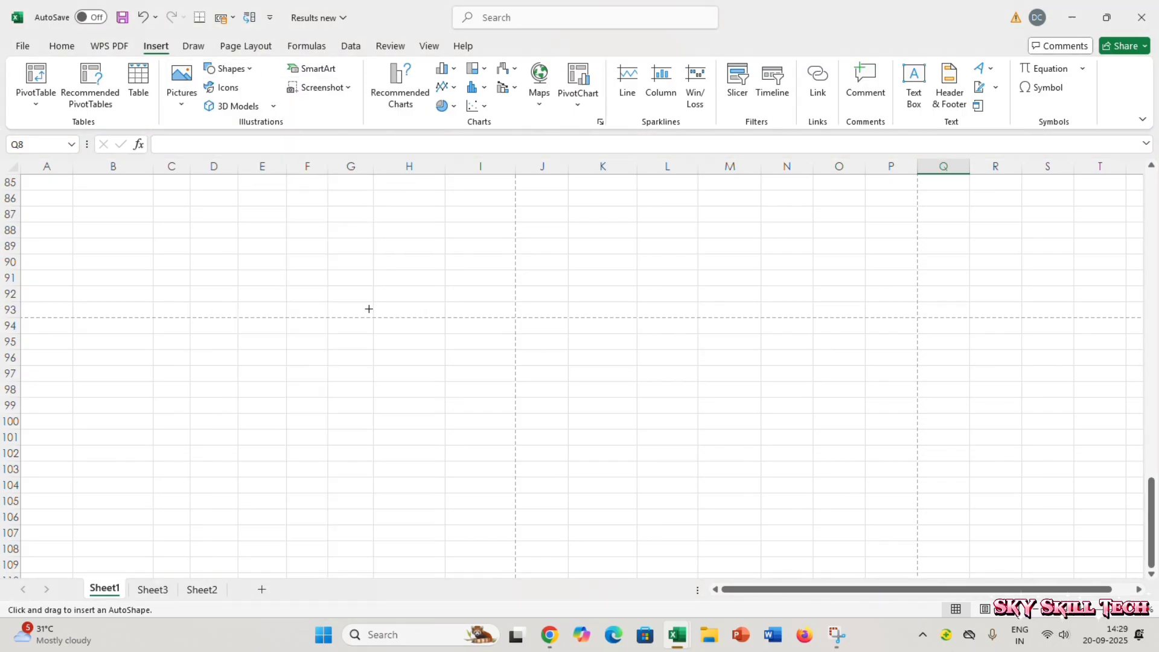
pyautogui.moveTo(361, 244); pyautogui.dragTo(562, 408)
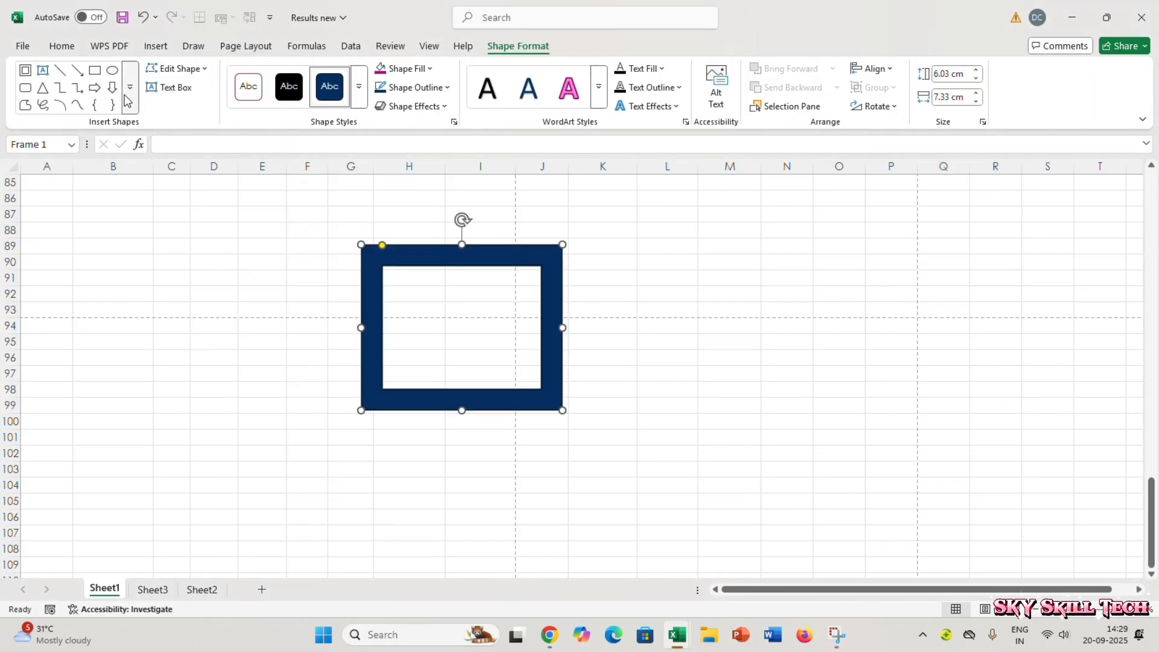
# Draw a down arrow about 5.3 cm high and 4.1 cm wide overlapping the frame's upper part, and apply the solid black shape style.
pyautogui.click(112, 88)
pyautogui.moveTo(389, 189); pyautogui.dragTo(501, 333)
pyautogui.click(279, 89)
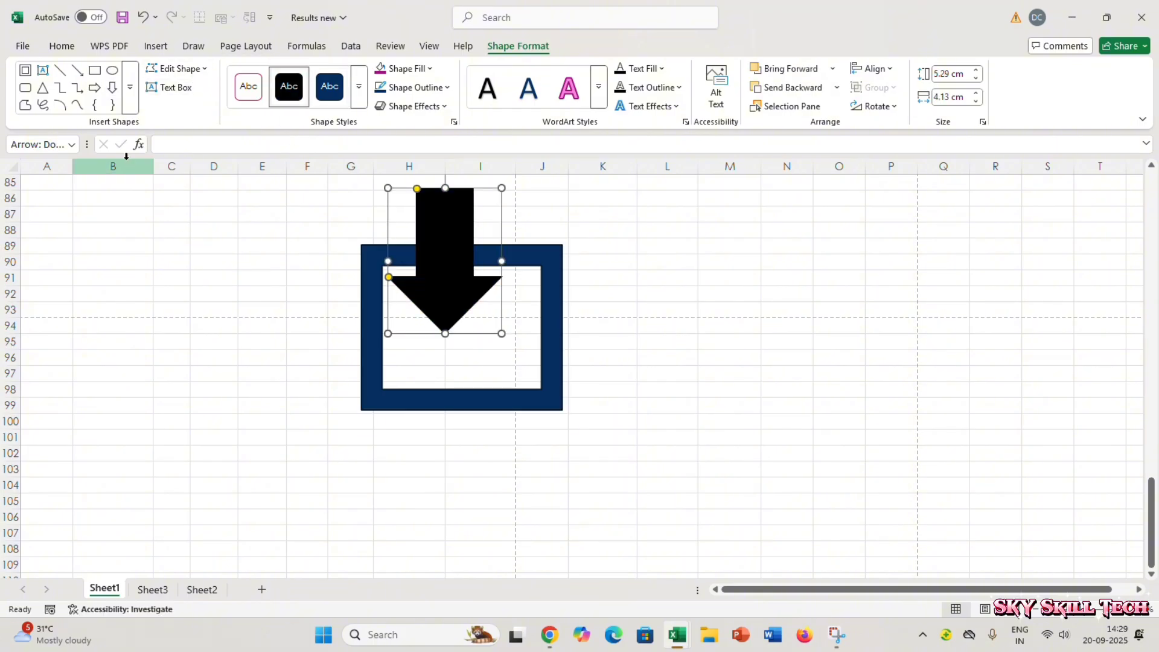
# Draw a curved freeform about 7.8 cm high and 7.9 cm wide across the frame and arrow, and fill it with bright light blue.
pyautogui.click(25, 105)
pyautogui.moveTo(292, 249)
pyautogui.mouseDown()
pyautogui.moveTo(321, 277)
pyautogui.moveTo(492, 360)
pyautogui.moveTo(308, 246)
pyautogui.moveTo(367, 310)
pyautogui.moveTo(402, 311)
pyautogui.moveTo(362, 313)
pyautogui.moveTo(329, 335)
pyautogui.moveTo(322, 320)
pyautogui.mouseUp()
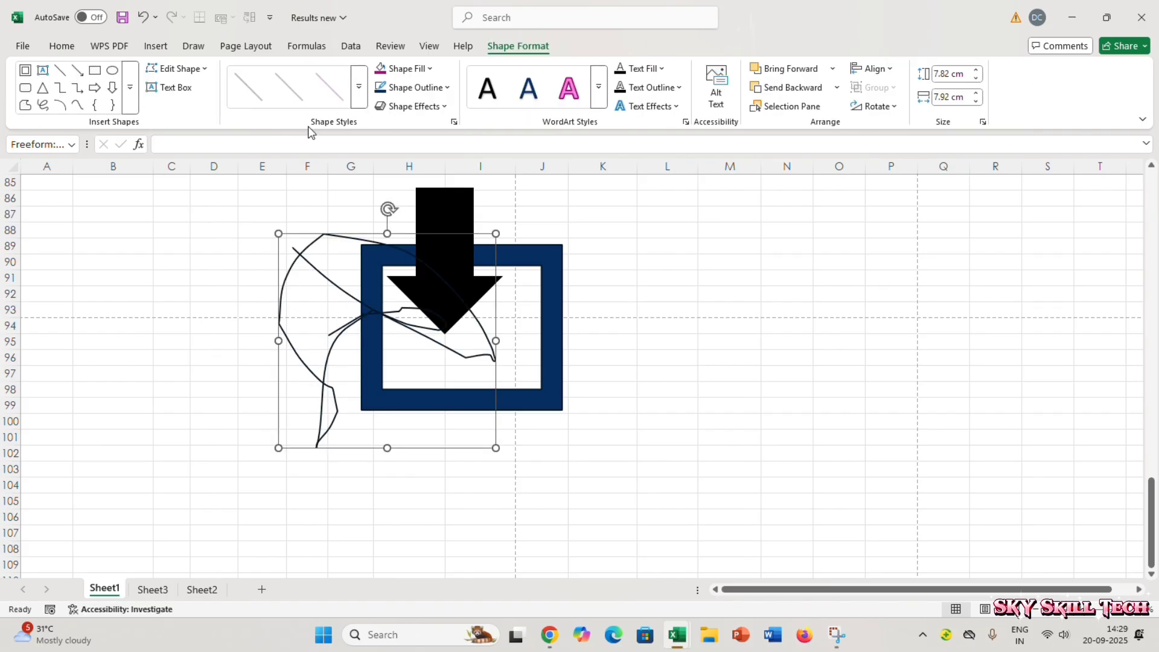
pyautogui.click(414, 69)
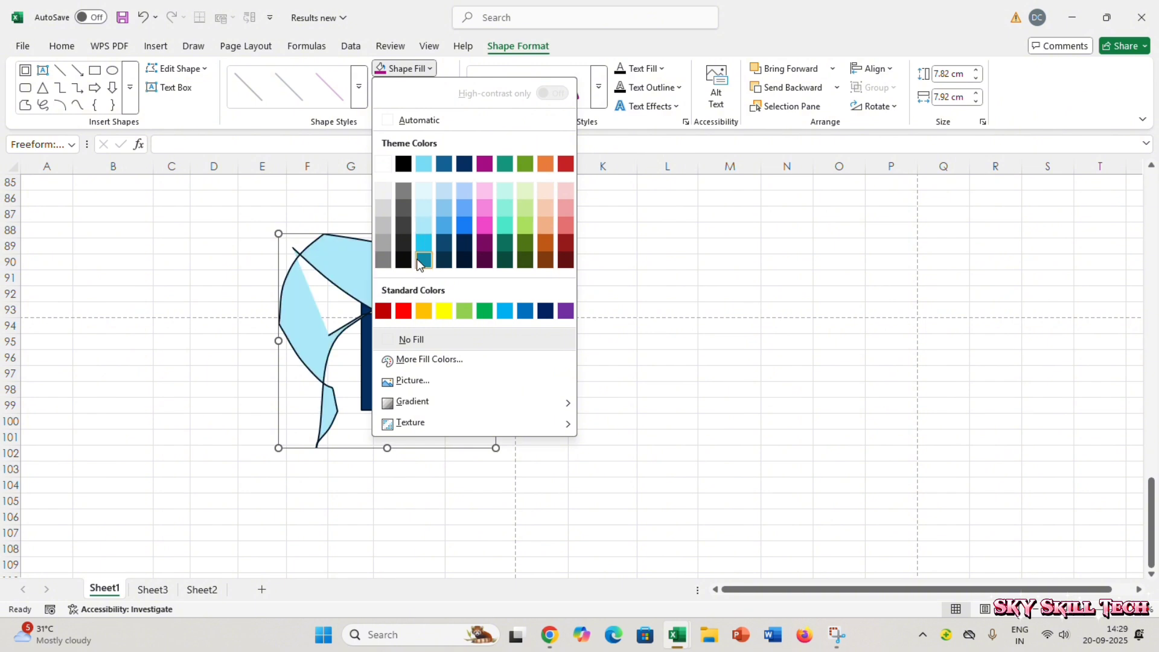
pyautogui.click(424, 244)
# Move the blue freeform slightly up and the frame slightly left and down so that all three shapes overlap.
pyautogui.moveTo(411, 276)
pyautogui.mouseDown()
pyautogui.moveTo(382, 312)
pyautogui.moveTo(357, 318)
pyautogui.moveTo(383, 266)
pyautogui.mouseUp()
pyautogui.click(504, 260)
pyautogui.click(453, 279)
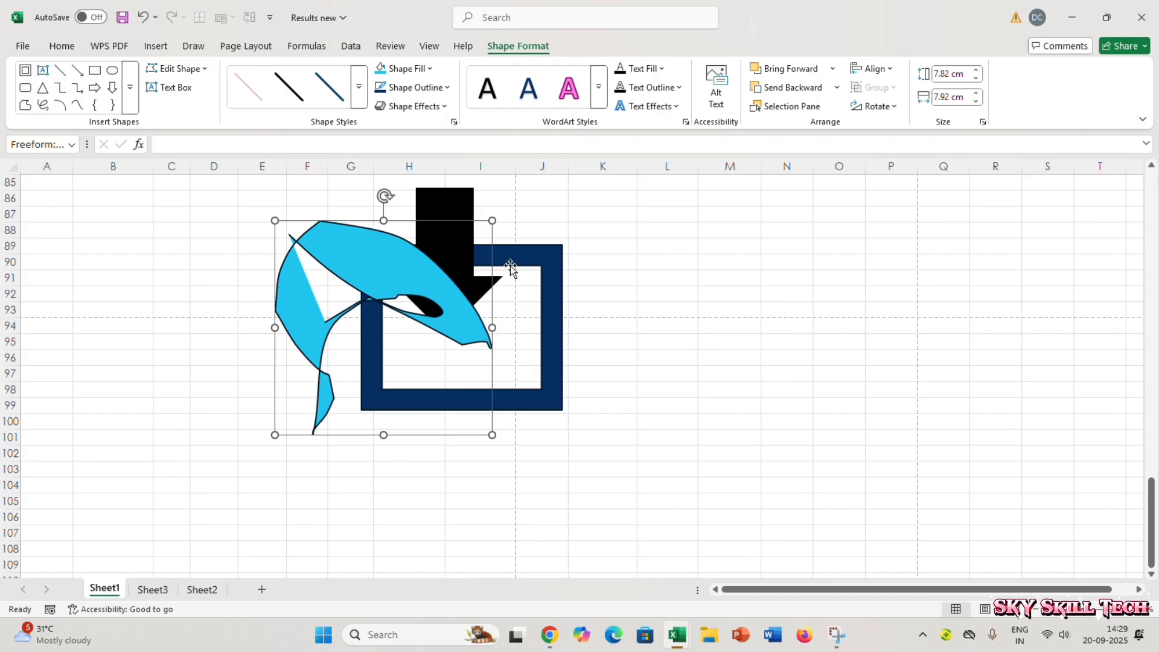
pyautogui.click(534, 256)
pyautogui.moveTo(534, 257)
pyautogui.mouseDown()
pyautogui.moveTo(1056, 343)
pyautogui.moveTo(506, 296)
pyautogui.moveTo(519, 265)
pyautogui.mouseUp()
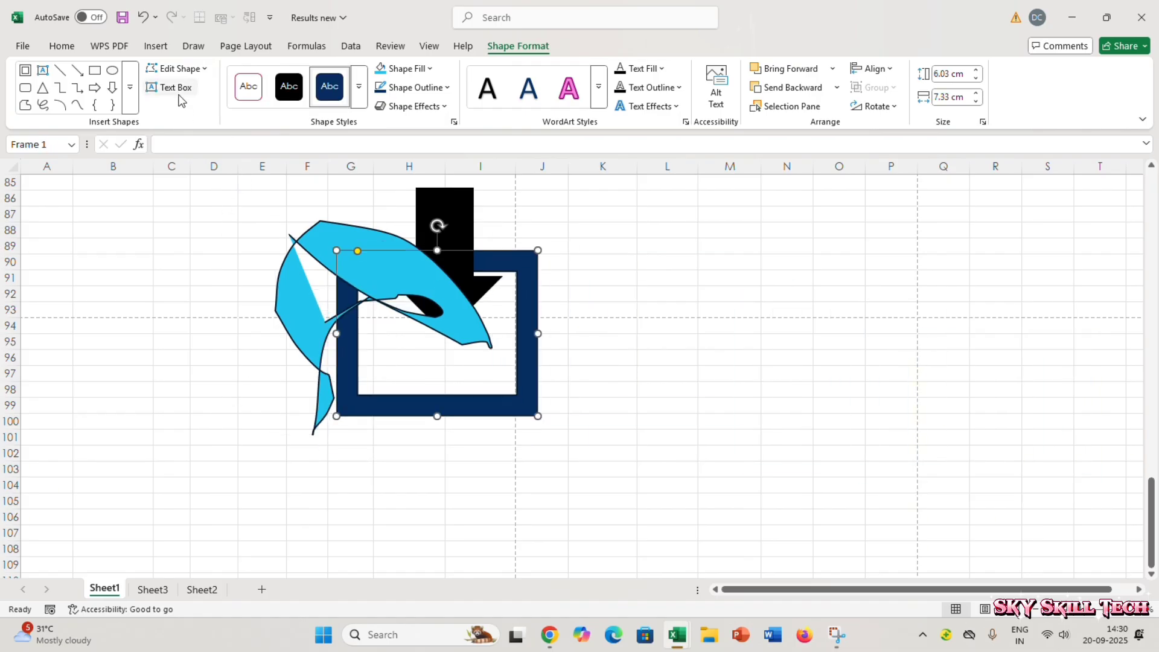
# Bring the frame forward two levels, in front of the arrow and the freeform.
pyautogui.click(246, 47)
pyautogui.click(631, 100)
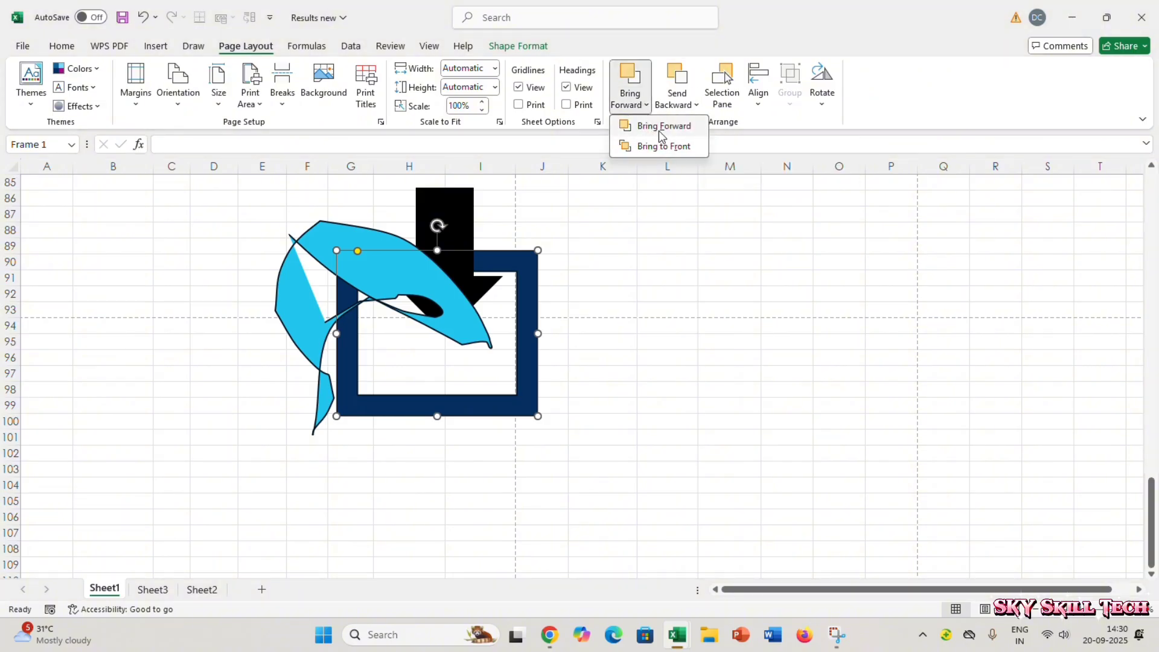
pyautogui.click(662, 127)
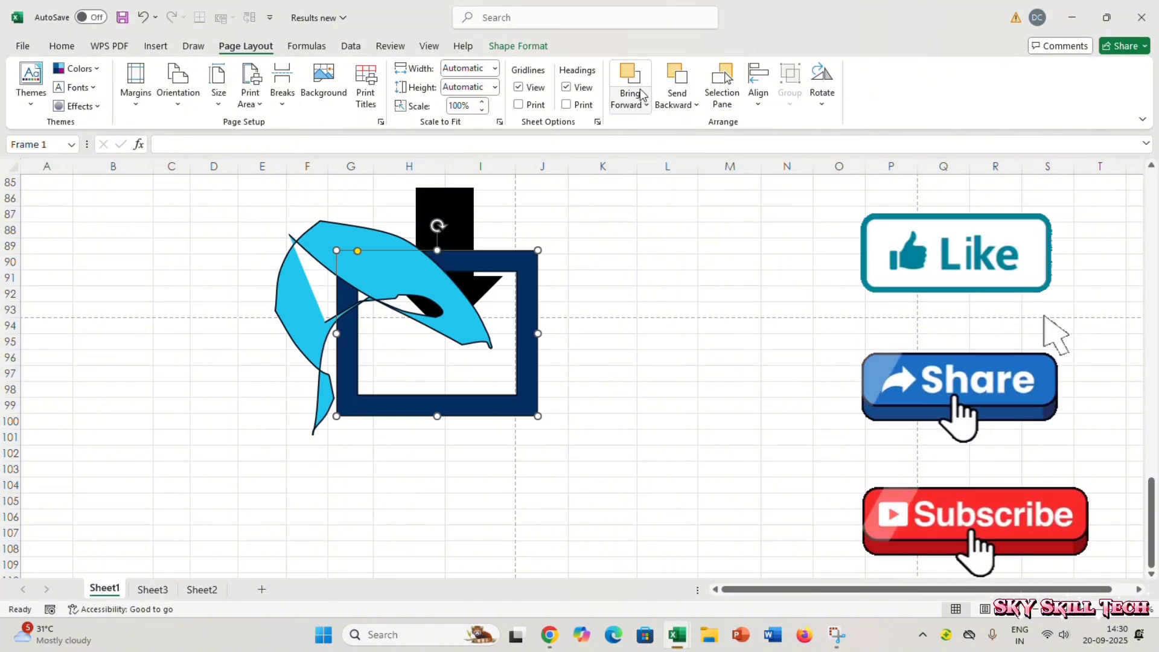
pyautogui.click(646, 106)
pyautogui.click(661, 126)
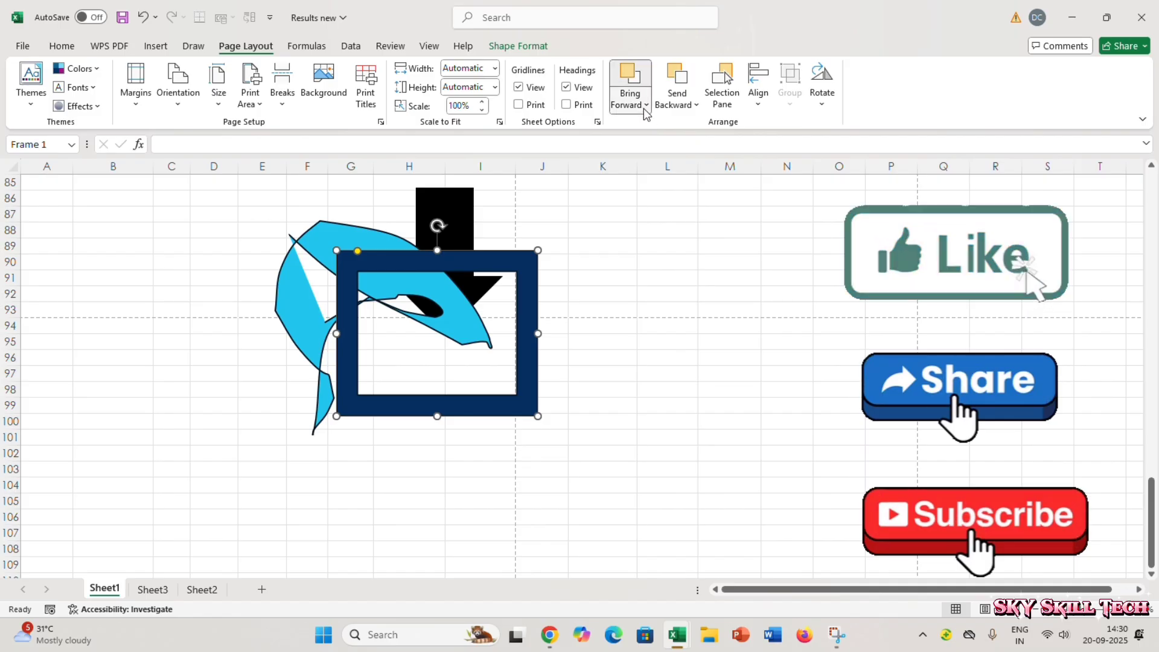
# Send the frame backward two levels, behind the freeform and the arrow.
pyautogui.click(646, 105)
pyautogui.click(695, 107)
pyautogui.click(696, 106)
pyautogui.click(707, 123)
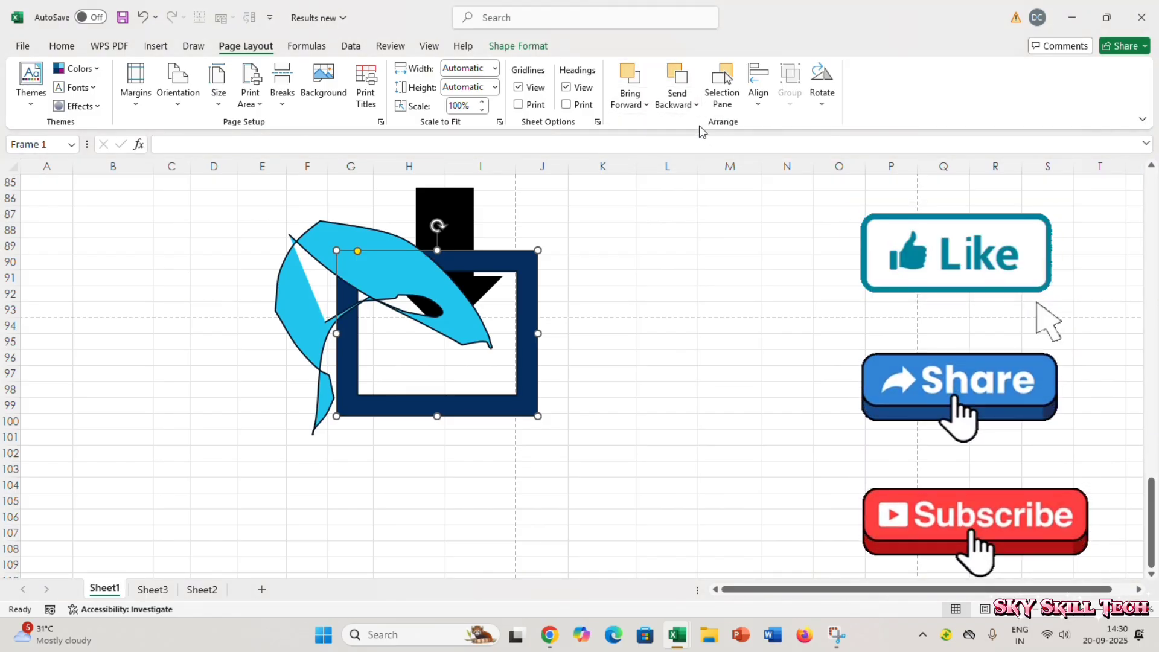
pyautogui.click(696, 106)
pyautogui.click(700, 124)
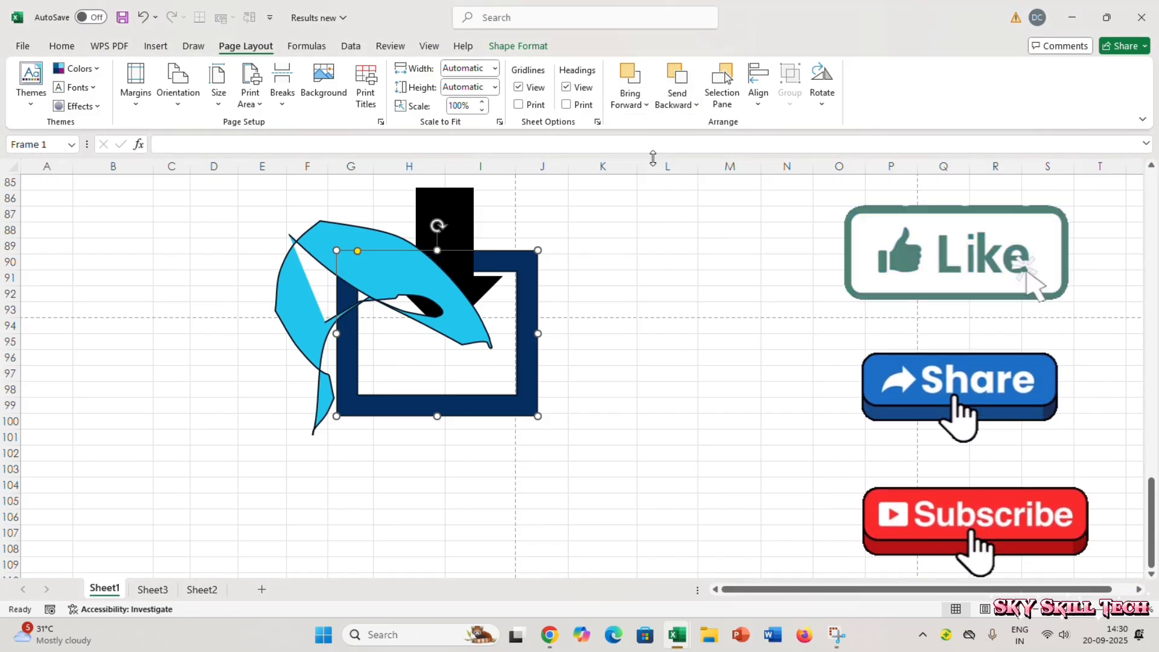
# Bring the frame to the very front of the shapes, then send it to the very back.
pyautogui.click(647, 106)
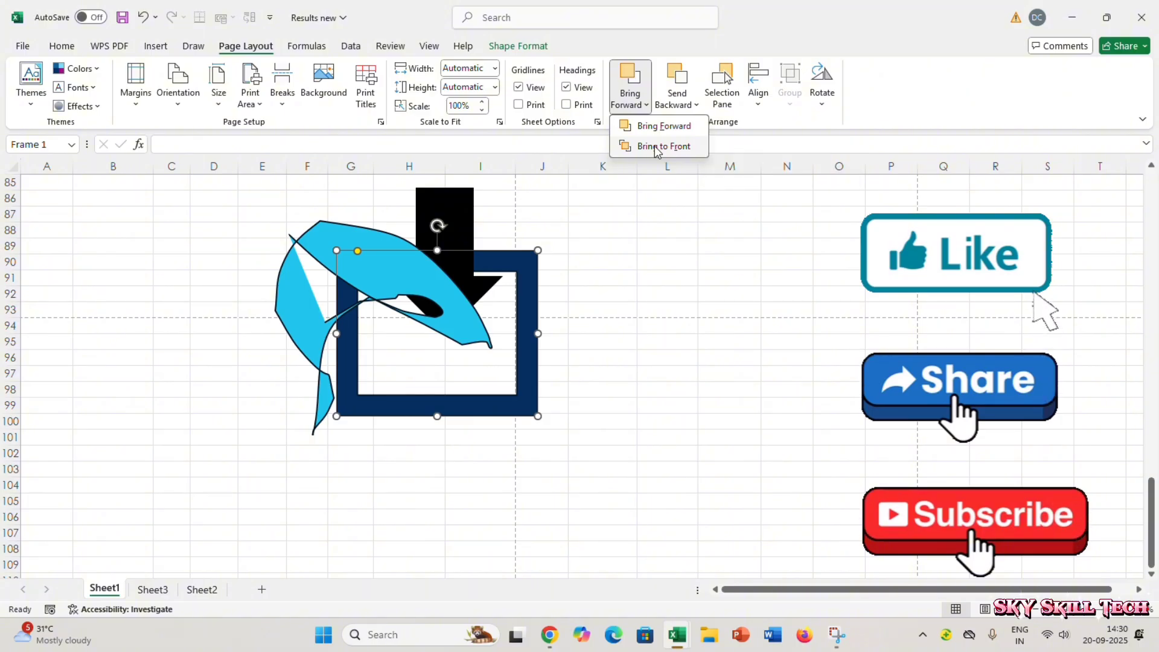
pyautogui.click(657, 149)
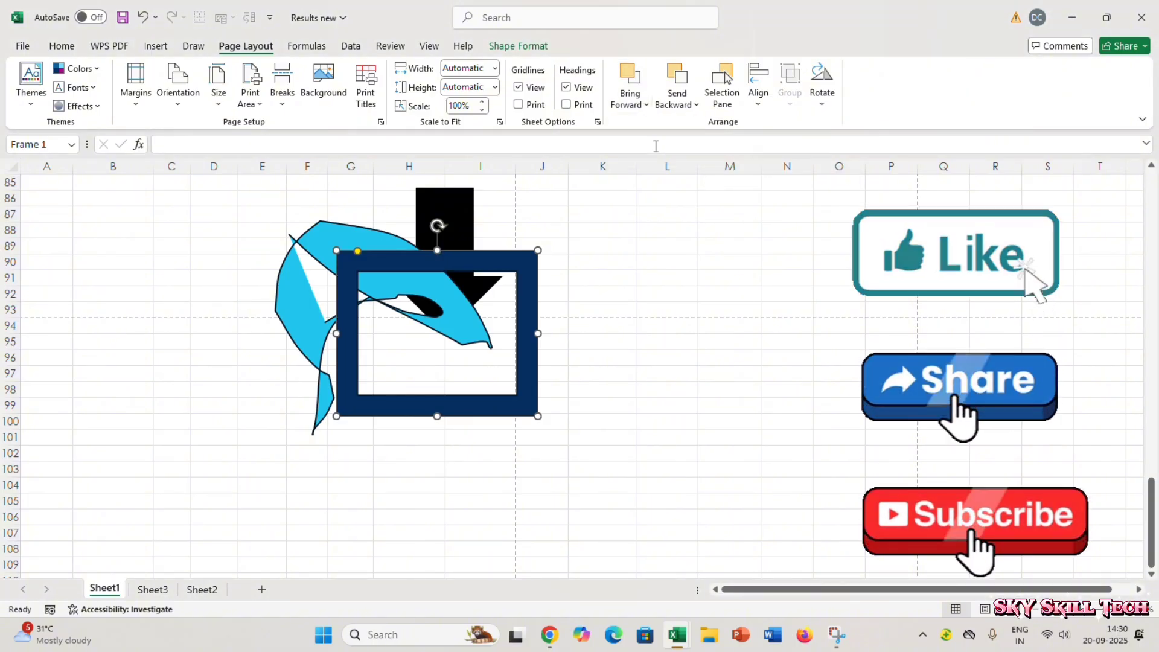
pyautogui.click(698, 111)
pyautogui.click(688, 145)
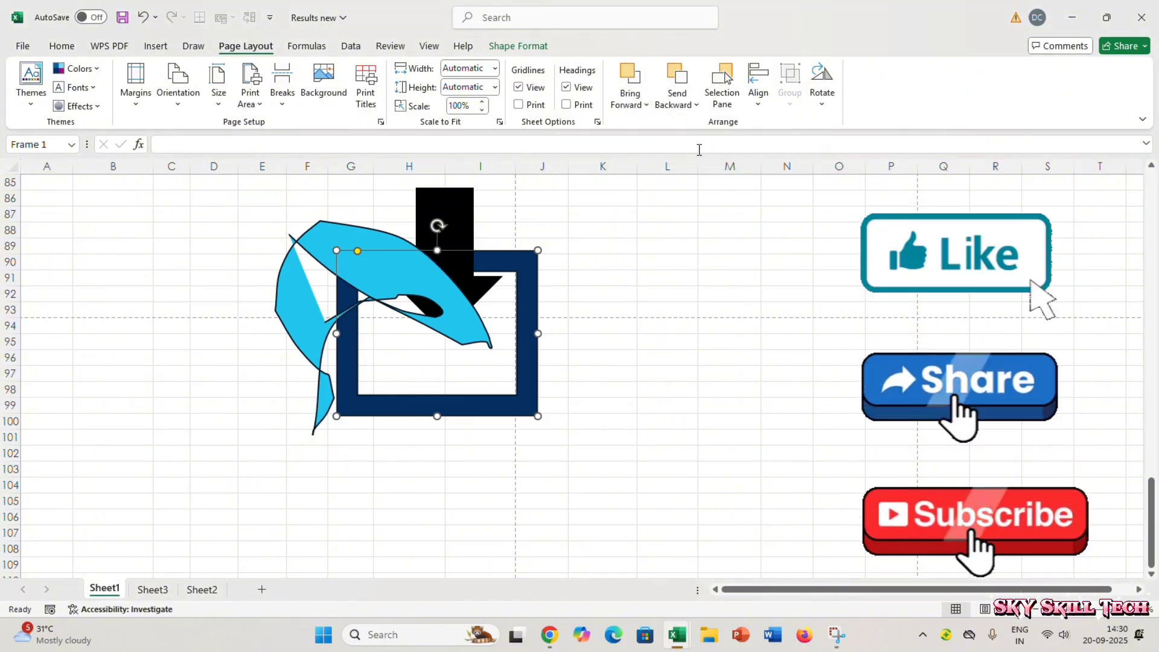
# Move the freeform further left over the frame and the arrow to the frame's right side, and show the list of shapes for selection.
pyautogui.moveTo(386, 266); pyautogui.dragTo(326, 281)
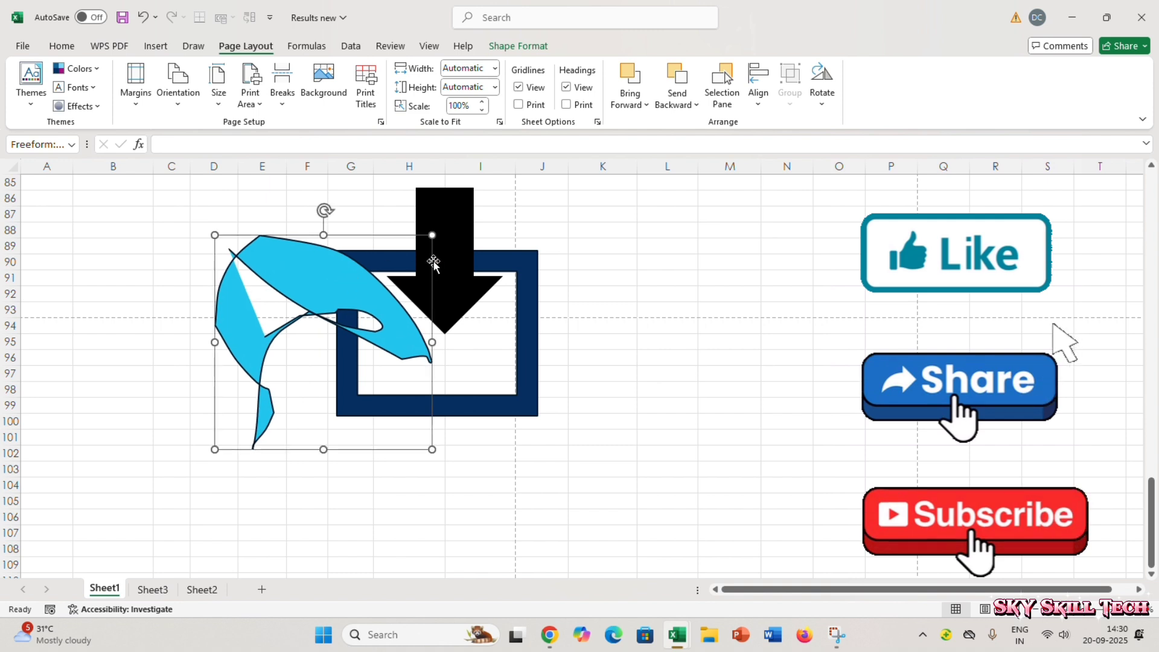
pyautogui.moveTo(475, 240); pyautogui.dragTo(603, 254)
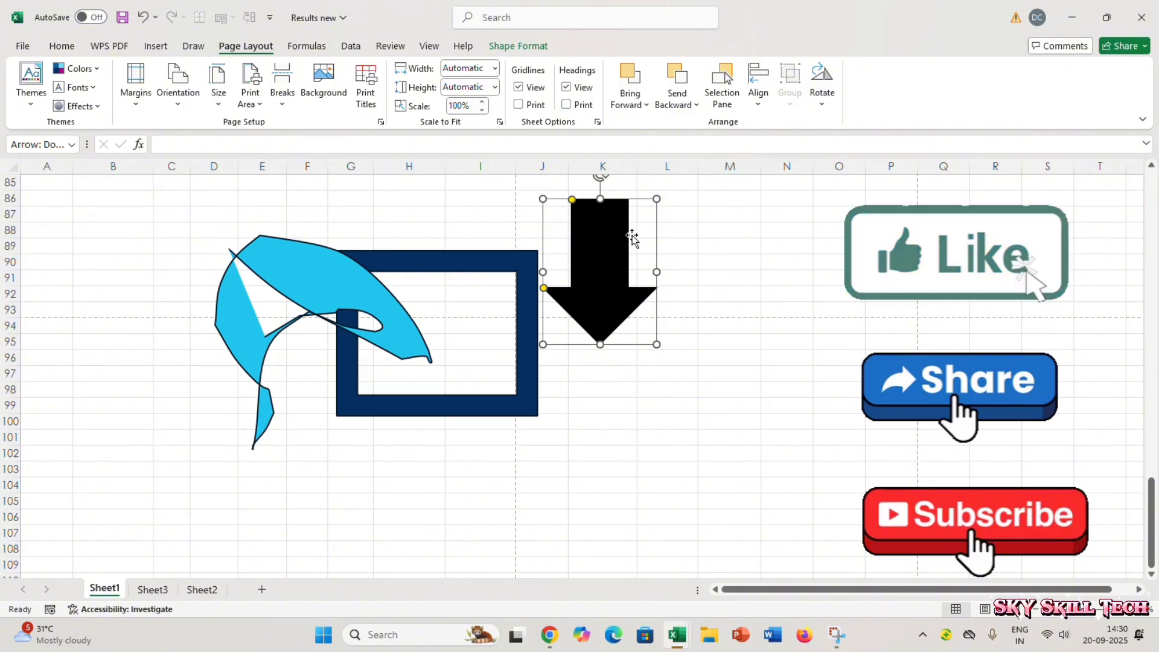
pyautogui.click(725, 81)
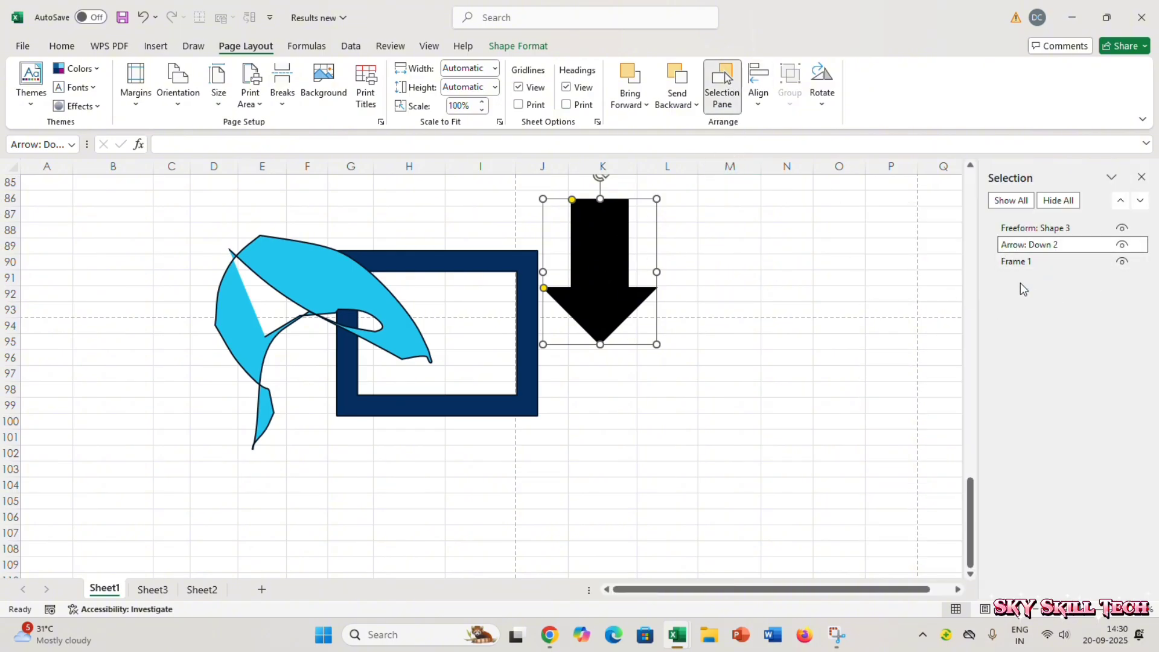
# Look through the alignment options and the rotate and flip options for the arrow without applying any, then deselect it.
pyautogui.click(758, 90)
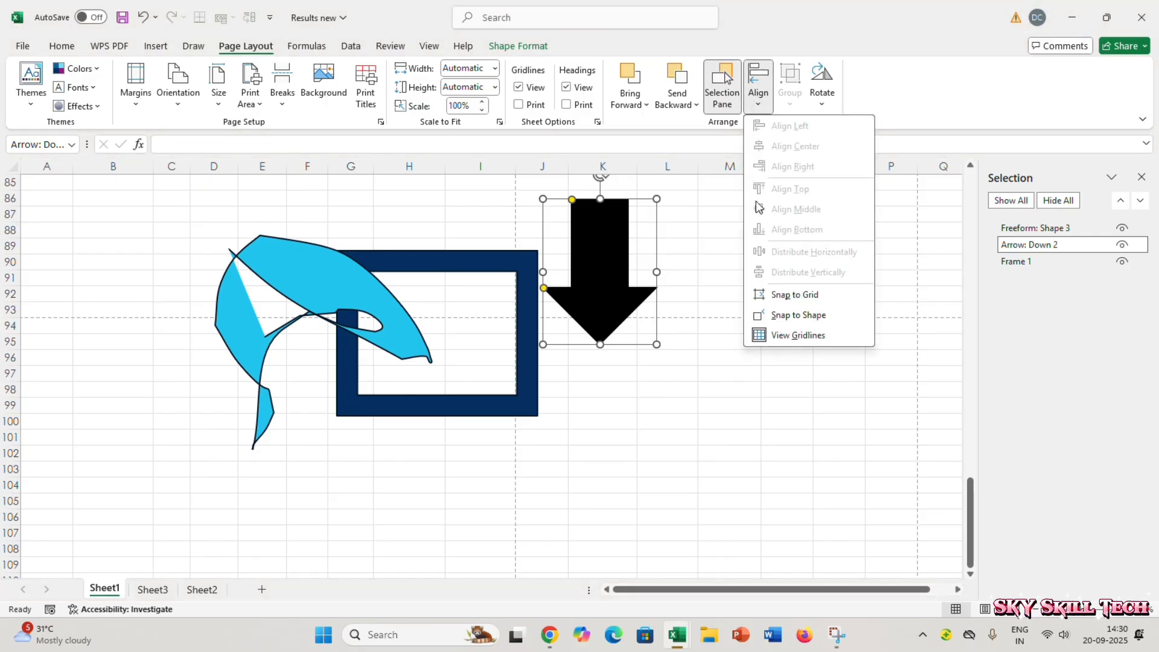
pyautogui.click(728, 377)
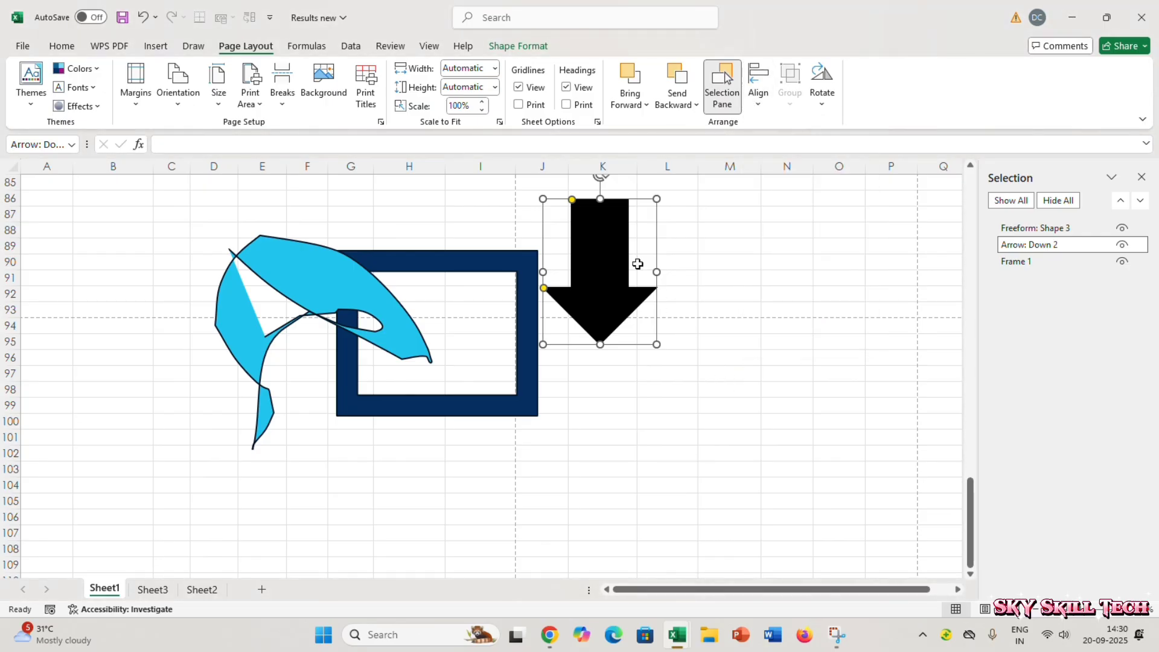
pyautogui.click(822, 85)
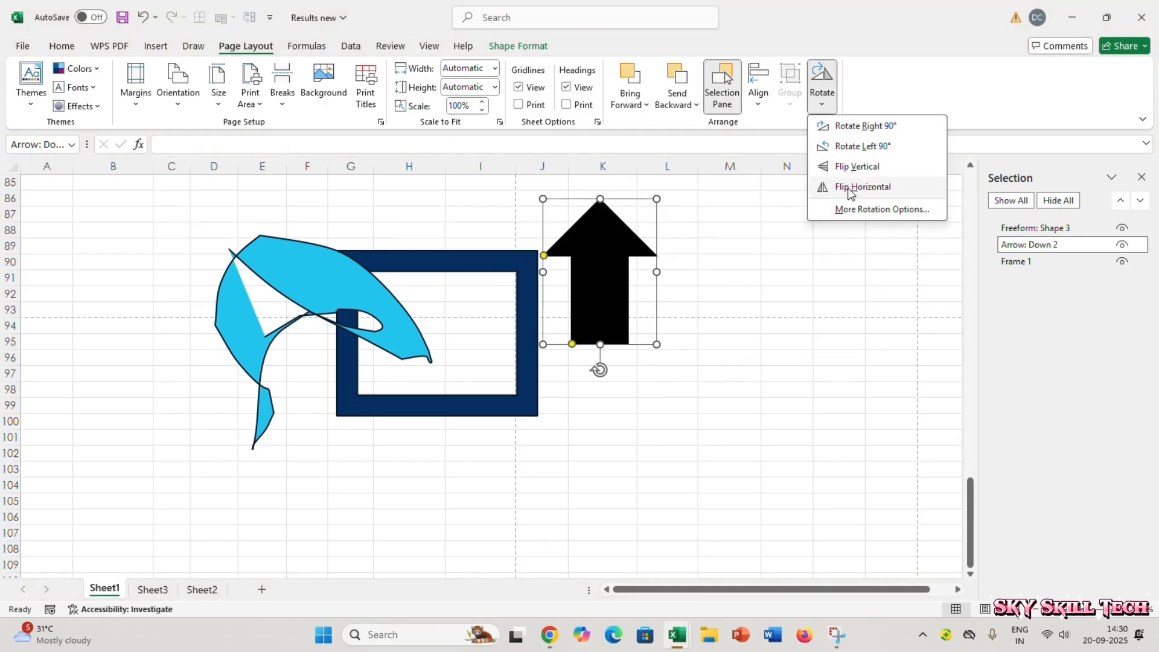
pyautogui.press('Escape')
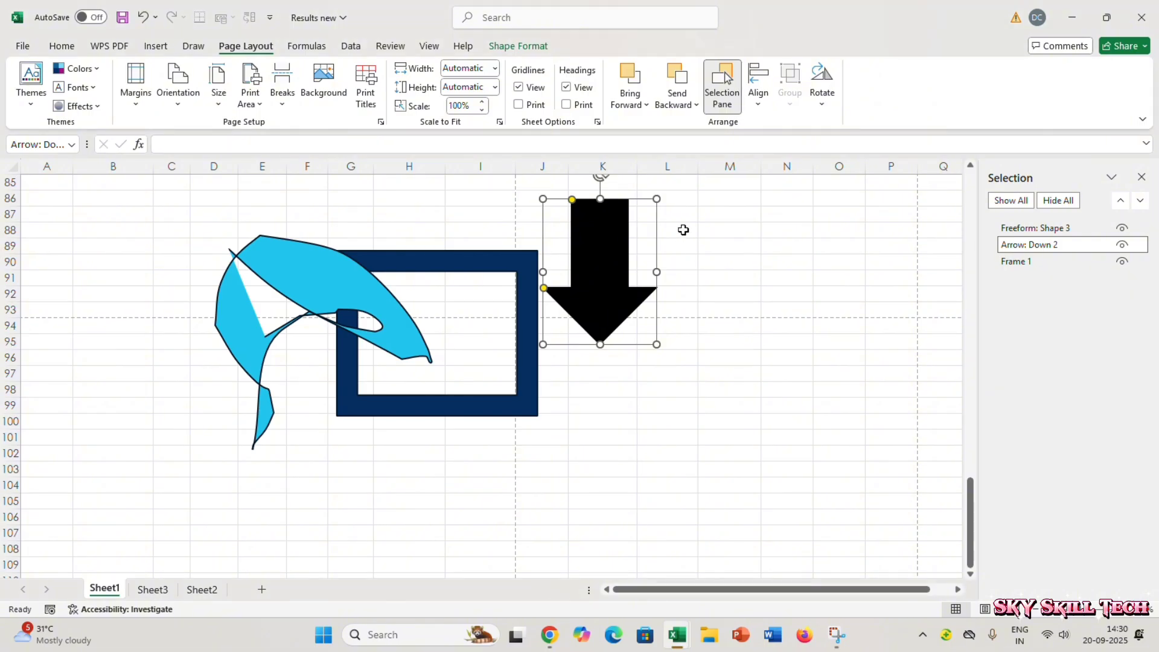
pyautogui.click(779, 260)
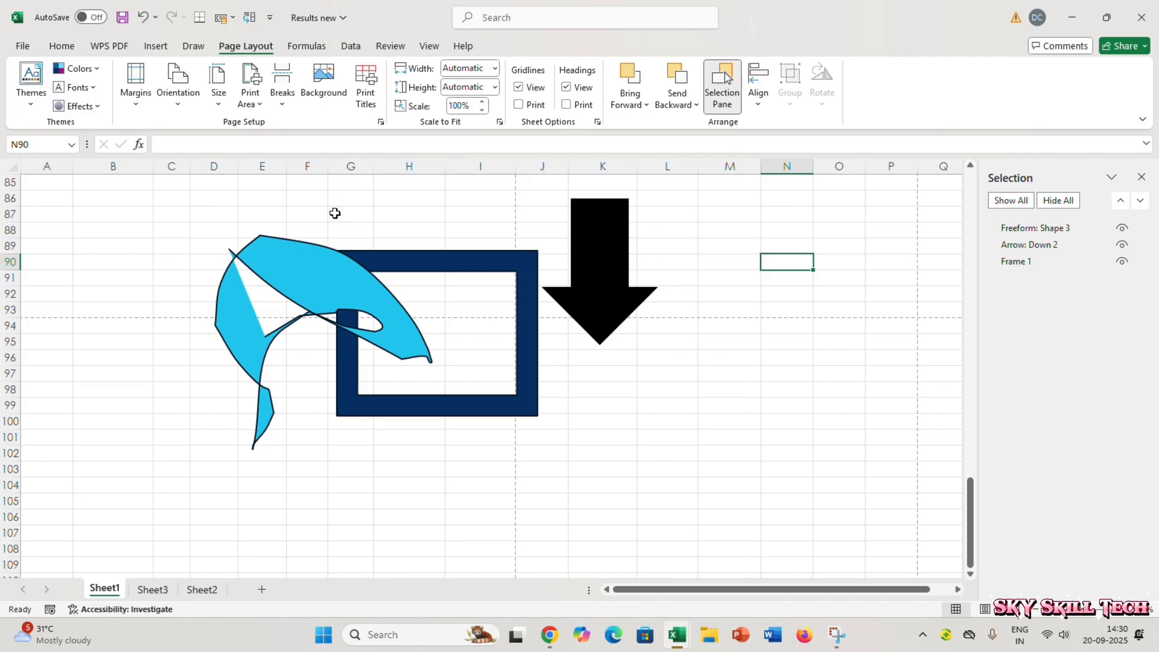
pyautogui.click(383, 208)
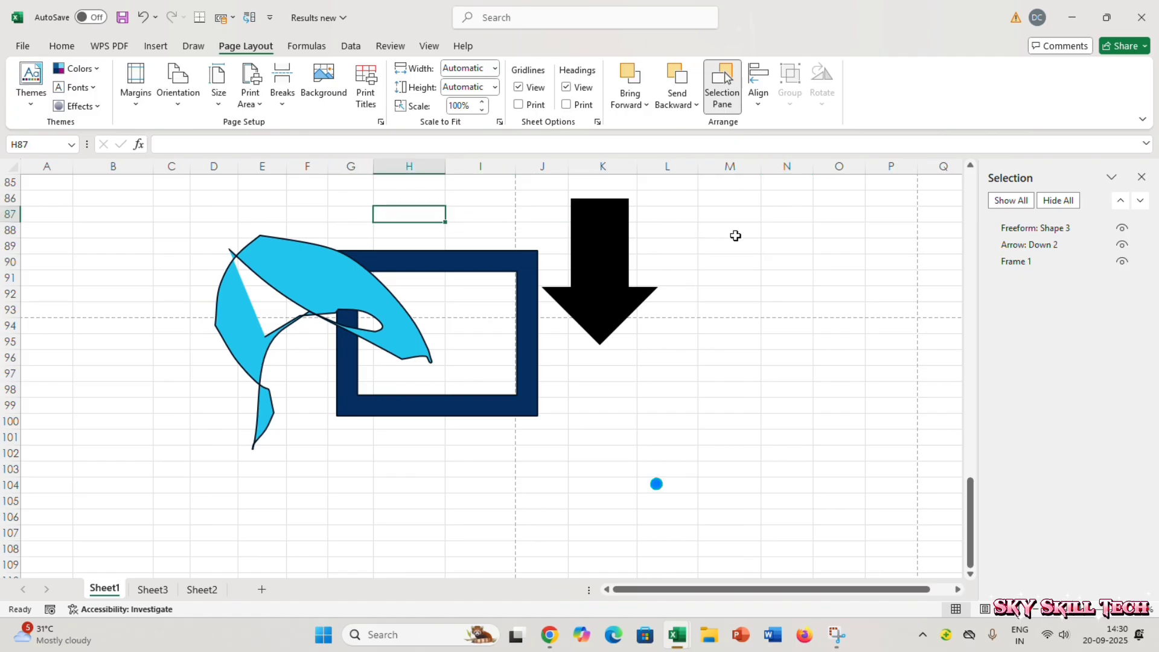